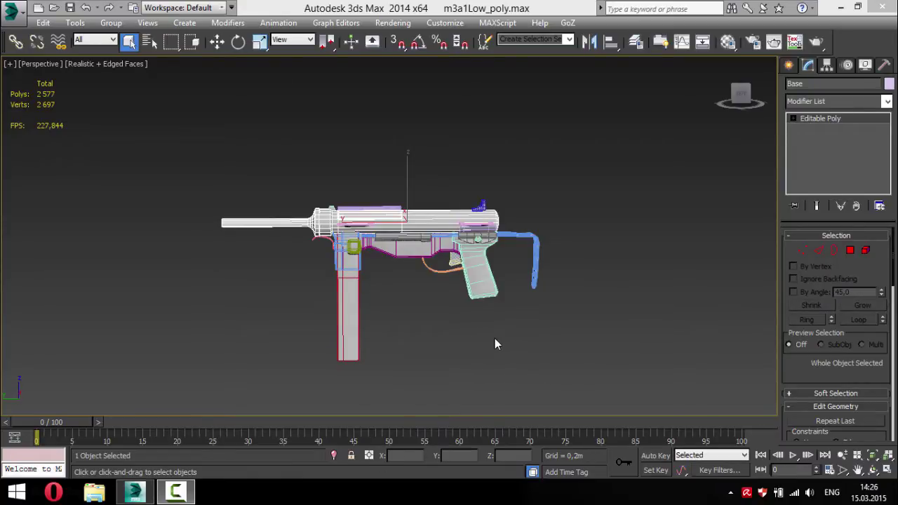
Orbit, pan and zoom around the whole M3A1 gun to inspect the barrel, magazine and sides.
mouse_move(543, 331)
alt+middle_down()
mouse_move(445, 393)
mouse_move(534, 341)
alt+middle_up()
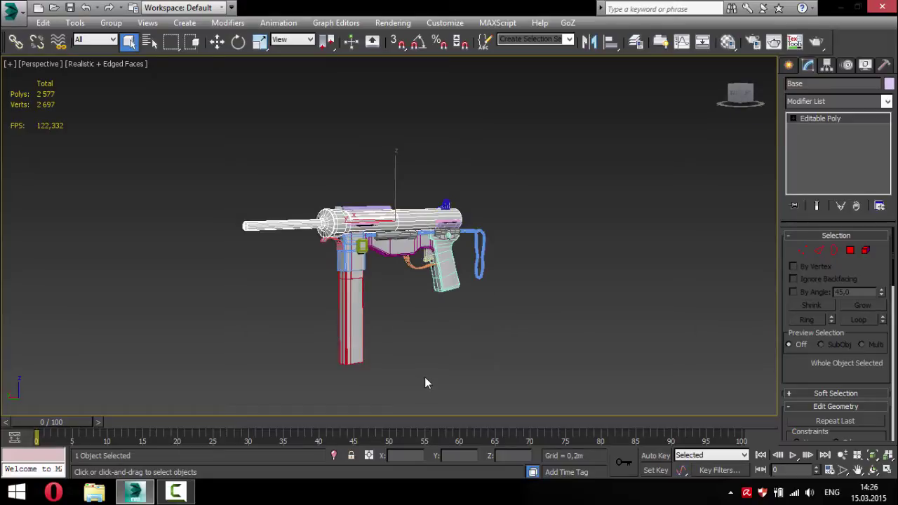
mouse_move(413, 341)
alt+middle_down()
mouse_move(597, 351)
mouse_move(637, 319)
mouse_move(474, 374)
mouse_move(526, 327)
alt+middle_up()
scroll(515, 245, up, 3)
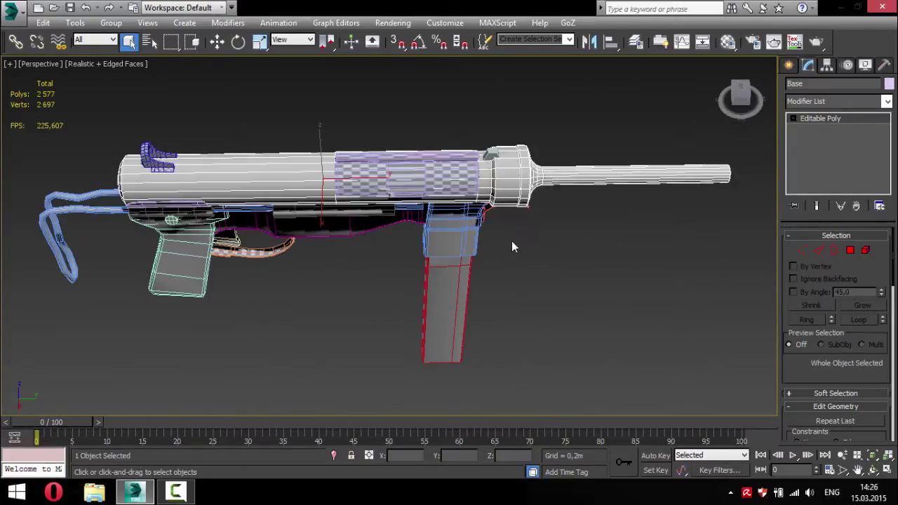
mouse_move(515, 245)
alt+middle_down()
mouse_move(512, 291)
mouse_move(527, 287)
mouse_move(301, 315)
mouse_move(377, 283)
alt+middle_up()
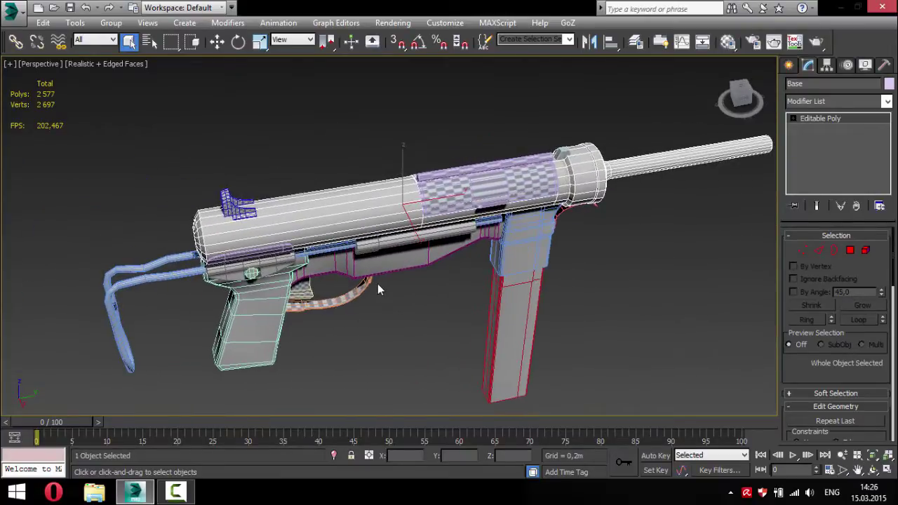
scroll(367, 333, up, 5)
mouse_move(367, 330)
alt+middle_down()
mouse_move(483, 277)
mouse_move(632, 287)
mouse_move(380, 336)
mouse_move(430, 314)
mouse_move(398, 350)
mouse_move(316, 319)
alt+middle_up()
scroll(380, 336, down, 5)
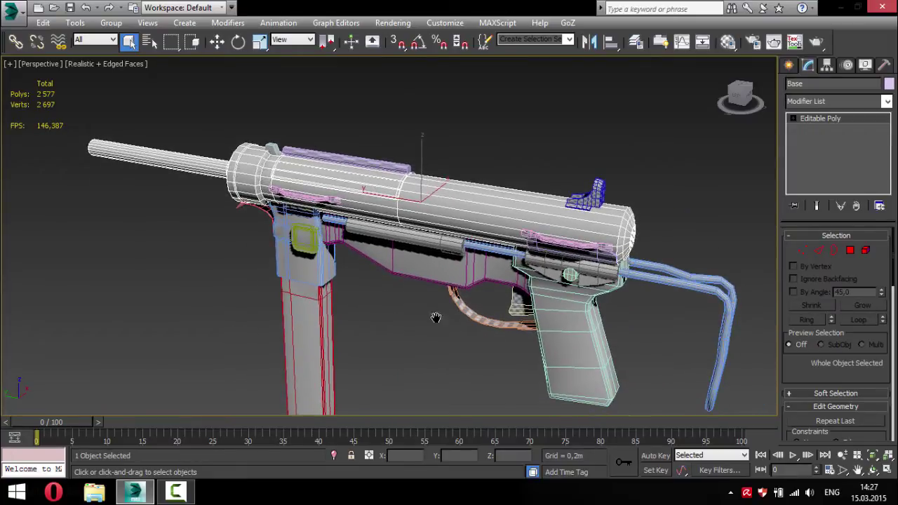
middle_drag(435, 317, 419, 307)
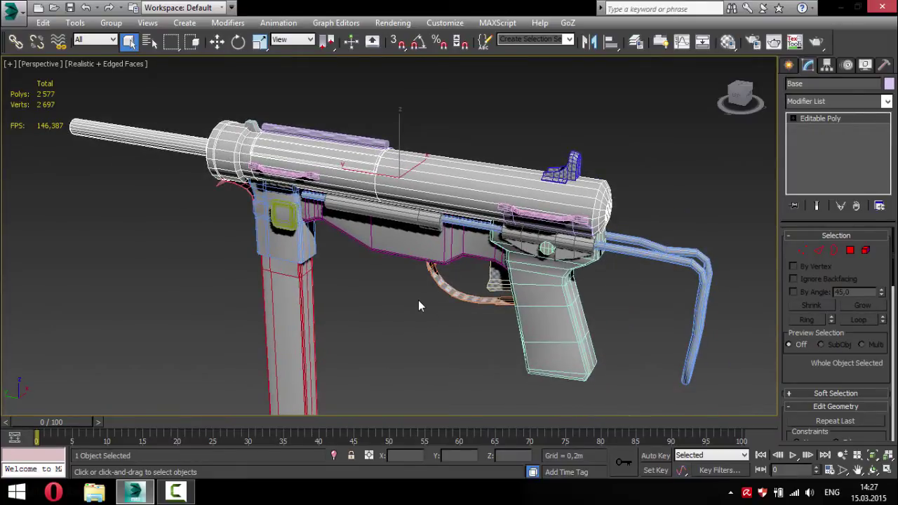
mouse_move(345, 318)
alt+middle_down()
mouse_move(615, 267)
mouse_move(610, 332)
mouse_move(468, 352)
mouse_move(327, 331)
mouse_move(432, 287)
alt+middle_up()
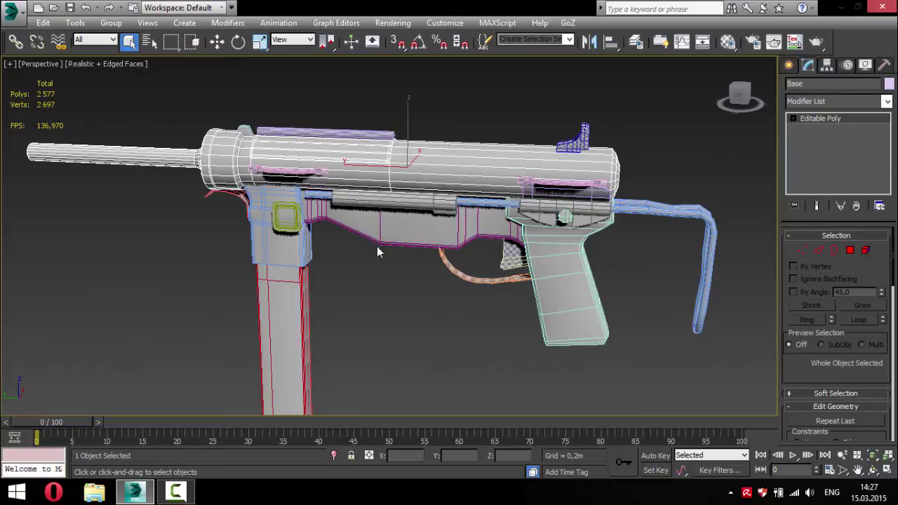
mouse_move(292, 318)
alt+middle_down()
mouse_move(433, 294)
mouse_move(416, 266)
alt+middle_up()
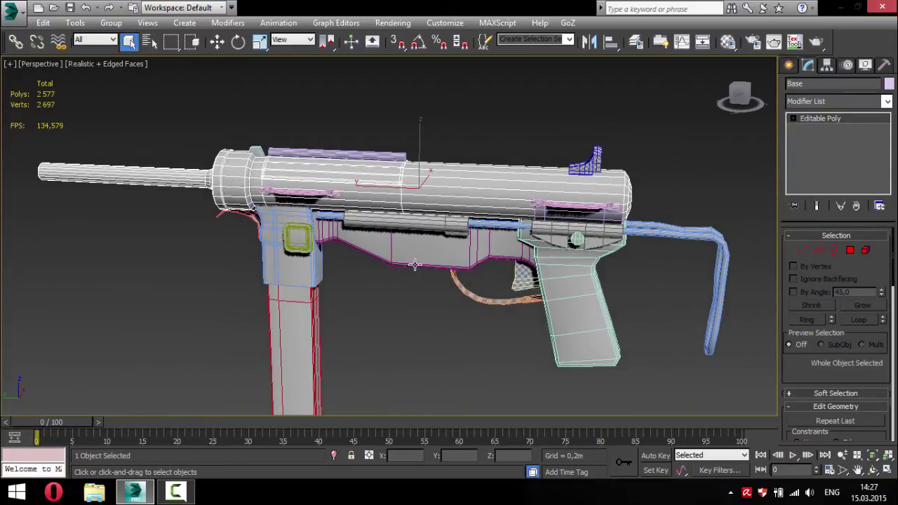
scroll(433, 248, up, 4)
alt+middle_drag(464, 233, 408, 279)
mouse_move(354, 290)
alt+middle_down()
mouse_move(427, 337)
mouse_move(429, 299)
alt+middle_up()
scroll(417, 325, down, 5)
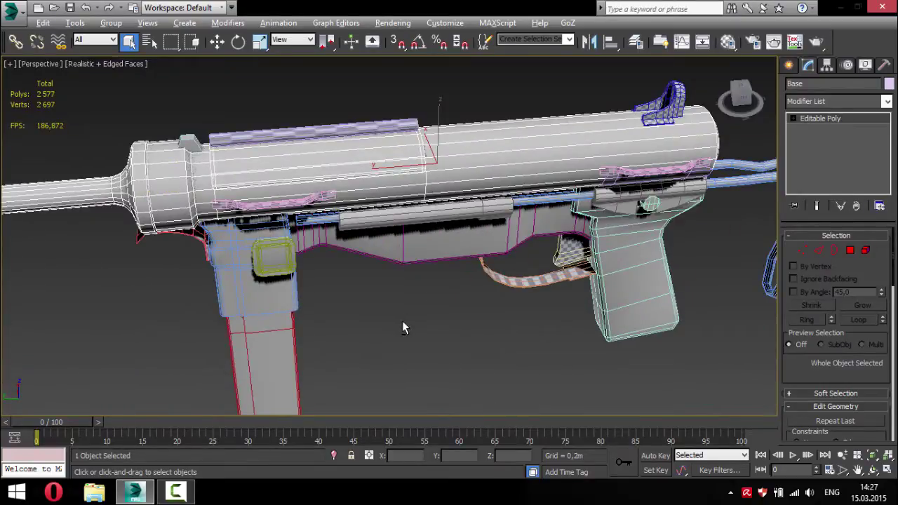
mouse_move(402, 328)
alt+middle_down()
mouse_move(592, 316)
mouse_move(571, 334)
mouse_move(517, 325)
mouse_move(567, 229)
alt+middle_up()
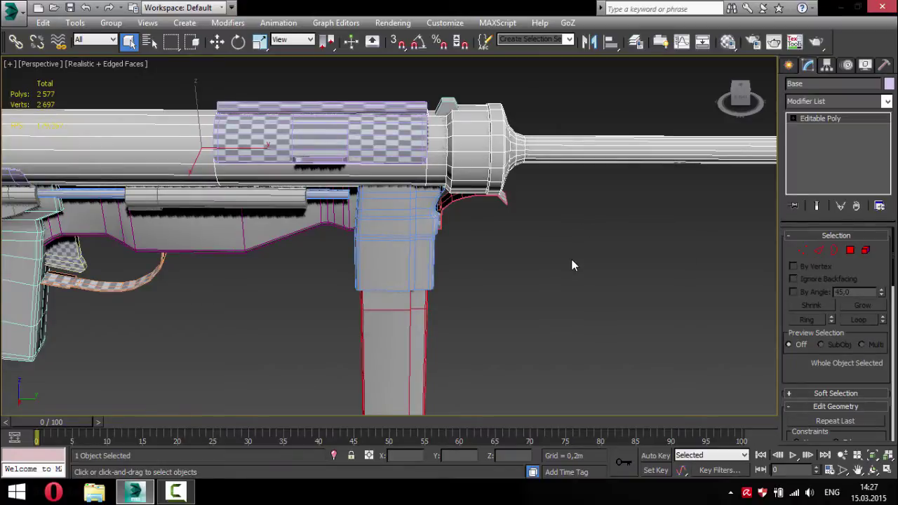
mouse_move(256, 298)
alt+middle_down()
mouse_move(444, 306)
mouse_move(405, 332)
mouse_move(403, 313)
mouse_move(370, 331)
mouse_move(372, 374)
mouse_move(416, 327)
alt+middle_up()
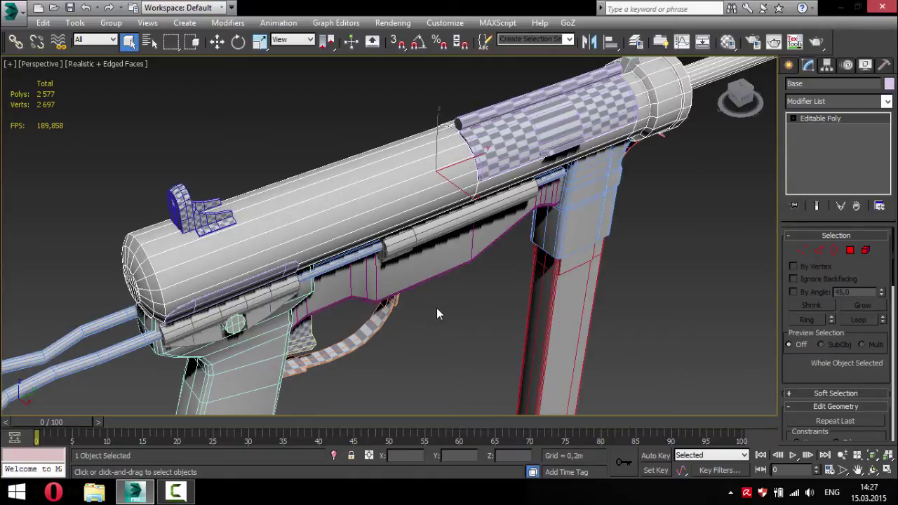
scroll(437, 311, up, 2)
mouse_move(429, 311)
middle_down()
mouse_move(383, 316)
mouse_move(465, 296)
middle_up()
scroll(384, 317, down, 3)
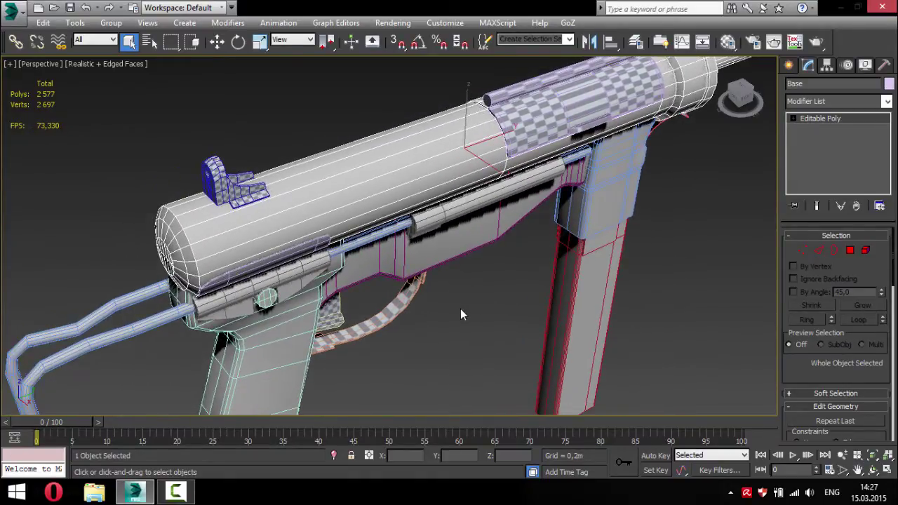
scroll(460, 309, down, 2)
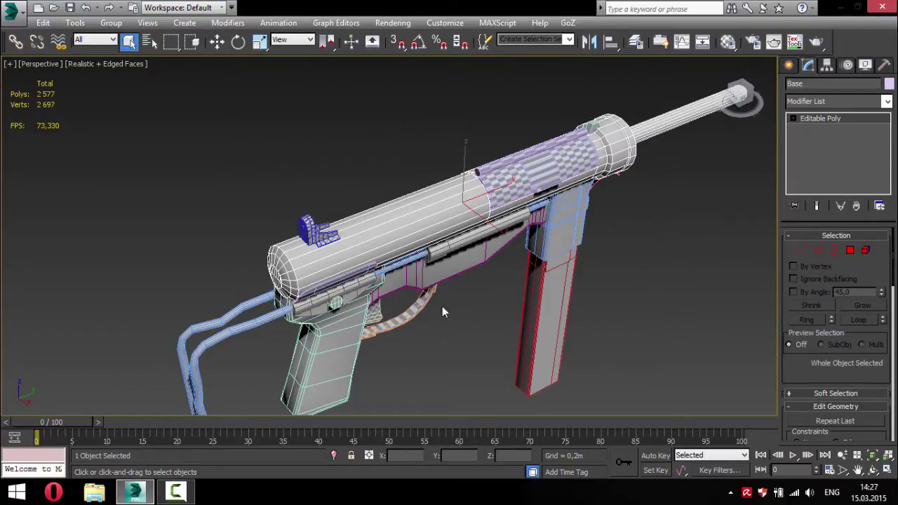
mouse_move(438, 343)
alt+middle_down()
mouse_move(309, 353)
mouse_move(426, 333)
mouse_move(604, 332)
mouse_move(461, 338)
mouse_move(550, 311)
mouse_move(561, 364)
mouse_move(498, 263)
alt+middle_up()
scroll(497, 270, up, 2)
alt+middle_drag(472, 325, 582, 254)
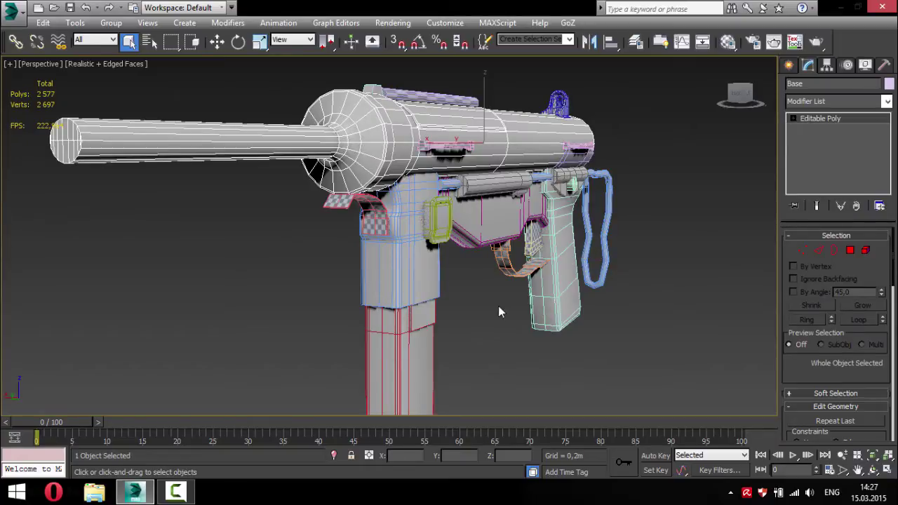
alt+middle_drag(515, 291, 493, 301)
scroll(455, 310, up, 3)
scroll(311, 330, down, 2)
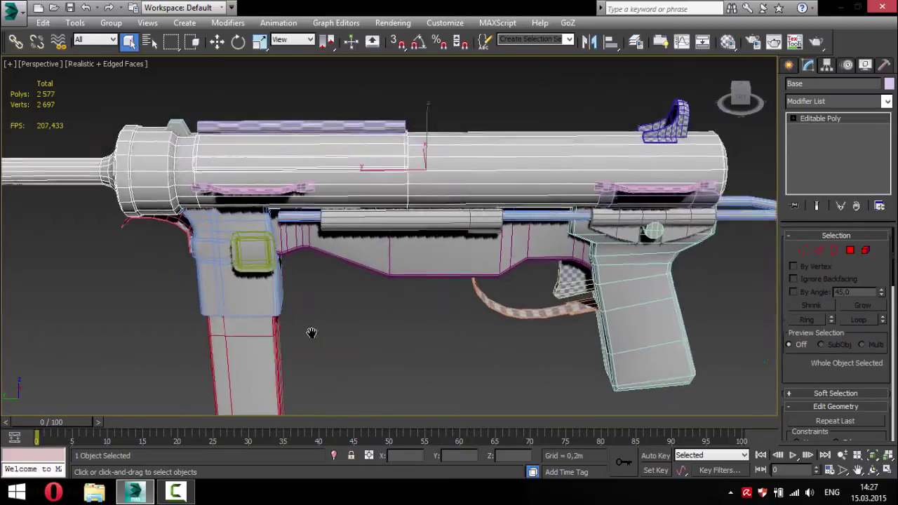
scroll(392, 264, up, 1)
Select the lower receiver Box005, hide all other parts, and orbit around it.
click(393, 264)
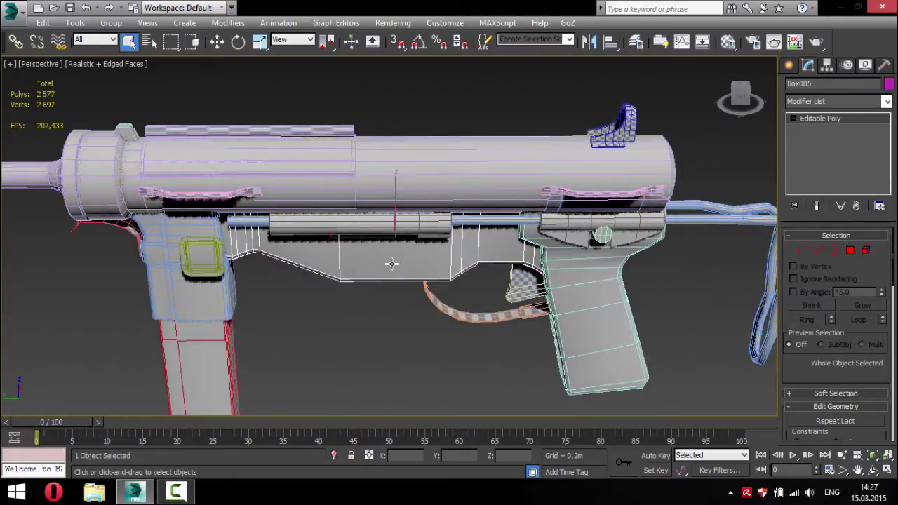
right_click(392, 264)
click(454, 213)
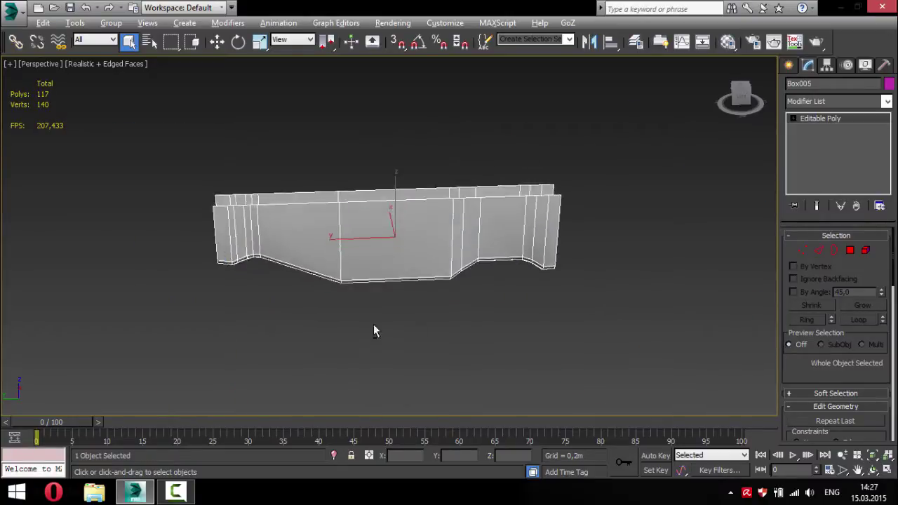
mouse_move(374, 327)
alt+middle_down()
mouse_move(513, 312)
mouse_move(401, 345)
mouse_move(403, 316)
mouse_move(452, 269)
mouse_move(441, 275)
mouse_move(411, 257)
mouse_move(491, 167)
mouse_move(497, 270)
mouse_move(465, 279)
mouse_move(633, 242)
mouse_move(539, 267)
alt+middle_up()
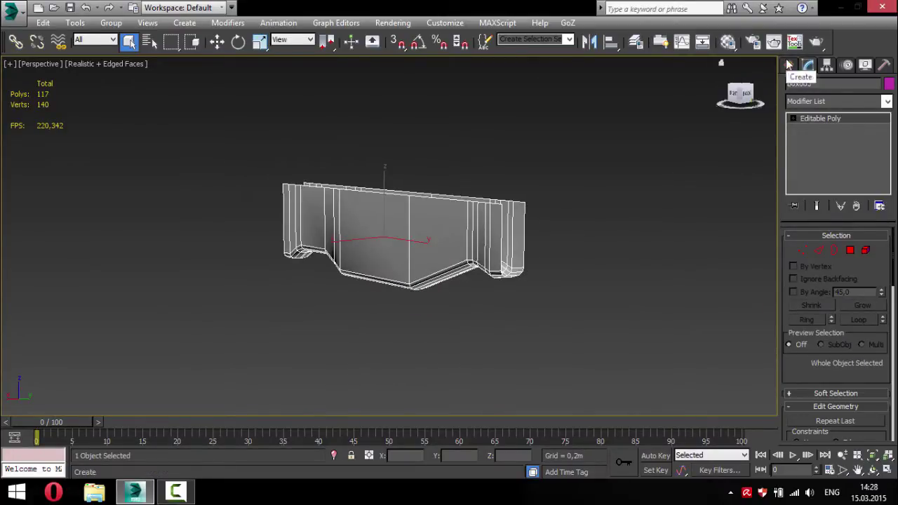
mouse_move(587, 217)
alt+middle_down()
mouse_move(496, 276)
mouse_move(647, 212)
alt+middle_up()
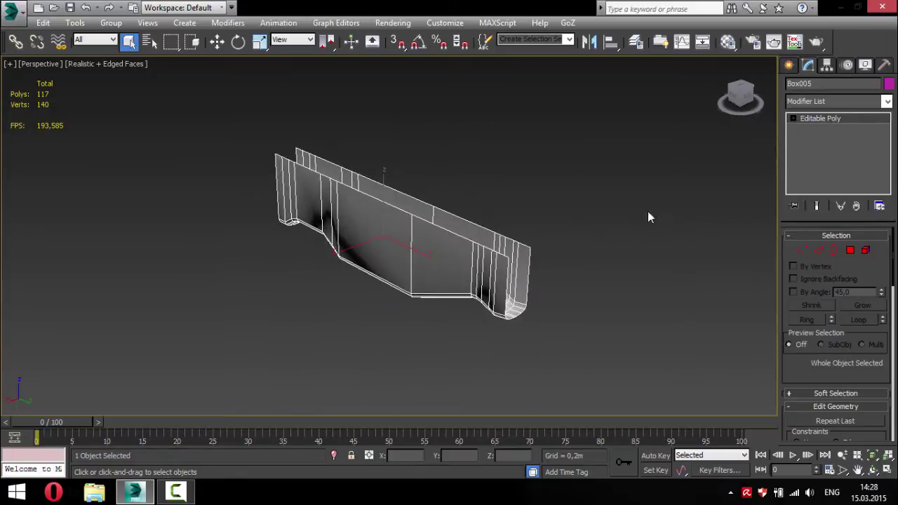
Open the TexTools toolbar and orbit Box005 to a long, low side view.
click(795, 44)
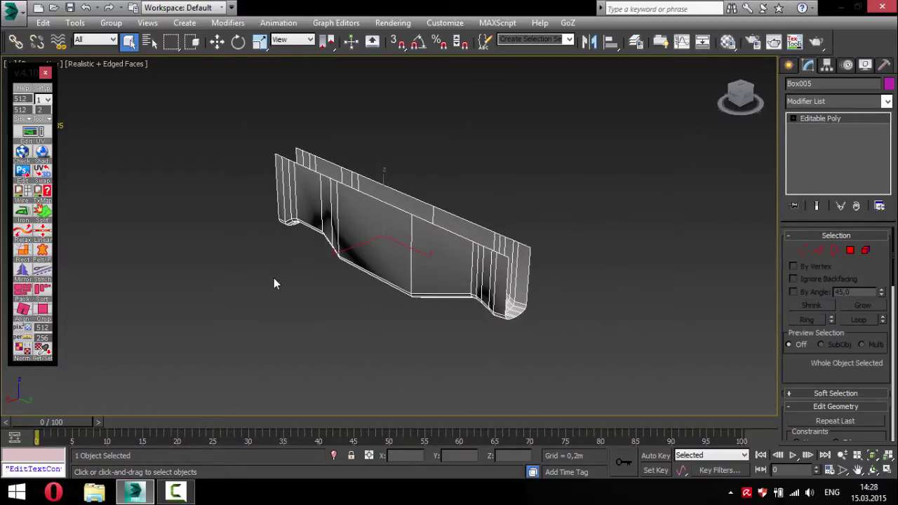
mouse_move(274, 309)
alt+middle_down()
mouse_move(383, 184)
mouse_move(264, 381)
mouse_move(223, 268)
mouse_move(291, 243)
alt+middle_up()
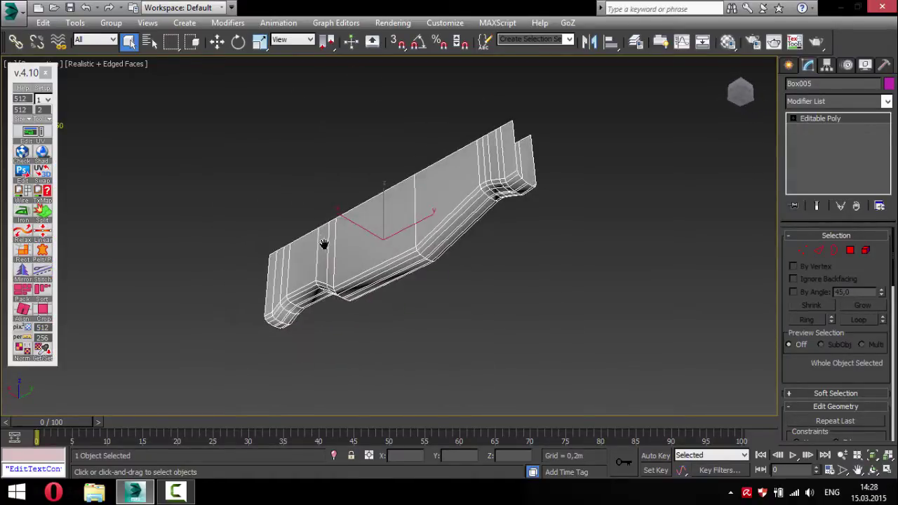
alt+middle_drag(381, 245, 394, 269)
scroll(388, 295, up, 2)
mouse_move(402, 322)
alt+middle_down()
mouse_move(367, 224)
mouse_move(267, 348)
mouse_move(245, 362)
mouse_move(235, 355)
alt+middle_up()
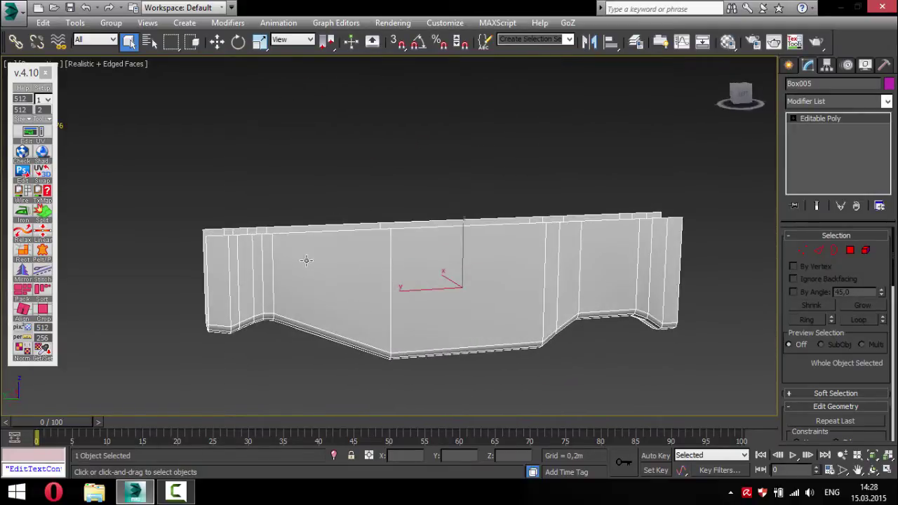
mouse_move(377, 226)
alt+middle_down()
mouse_move(375, 363)
mouse_move(371, 223)
mouse_move(337, 295)
mouse_move(294, 267)
alt+middle_up()
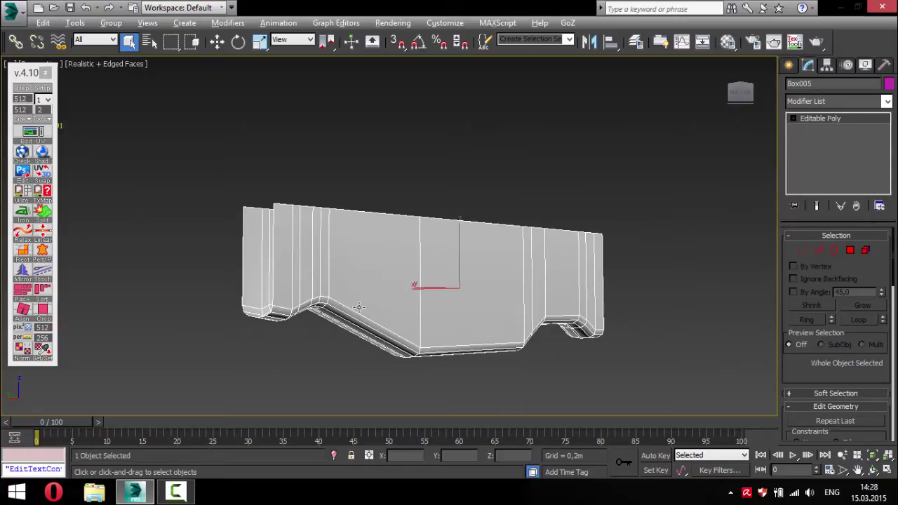
alt+middle_drag(359, 307, 541, 386)
click(175, 491)
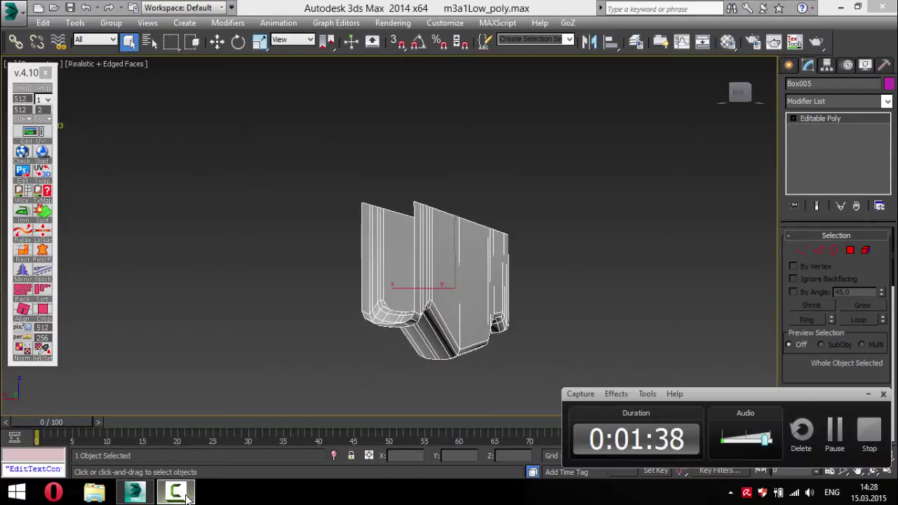
click(188, 497)
mouse_move(421, 280)
alt+middle_down()
mouse_move(363, 307)
mouse_move(80, 133)
alt+middle_up()
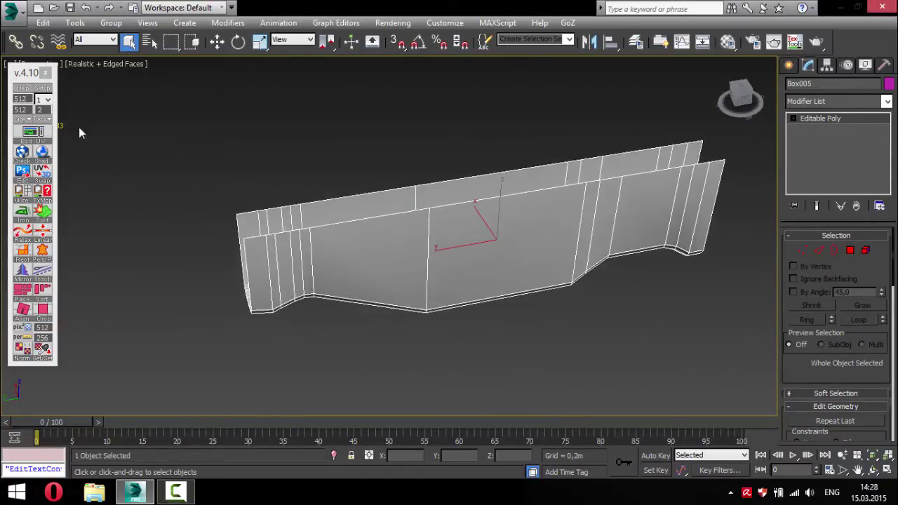
Apply the TexTools checker map to Box005 and add an Unwrap UVW modifier.
click(22, 151)
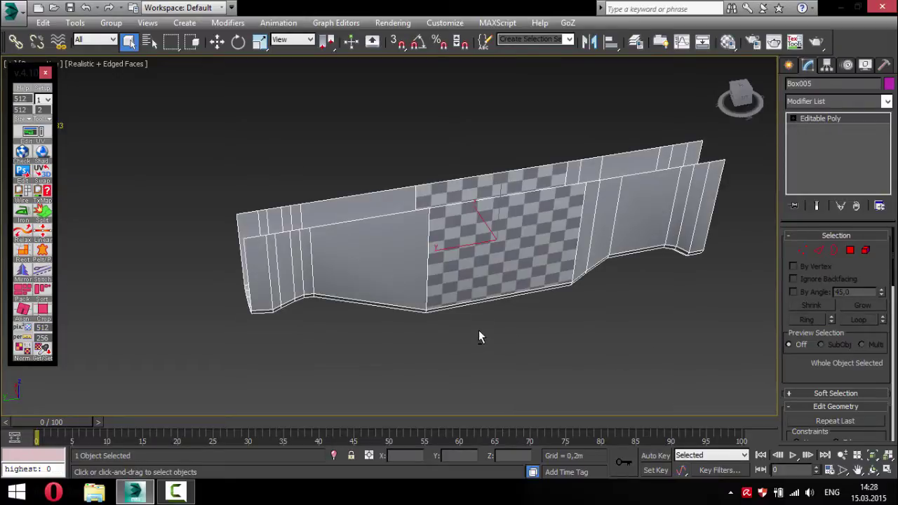
mouse_move(478, 337)
alt+middle_down()
mouse_move(476, 159)
mouse_move(639, 264)
mouse_move(468, 304)
alt+middle_up()
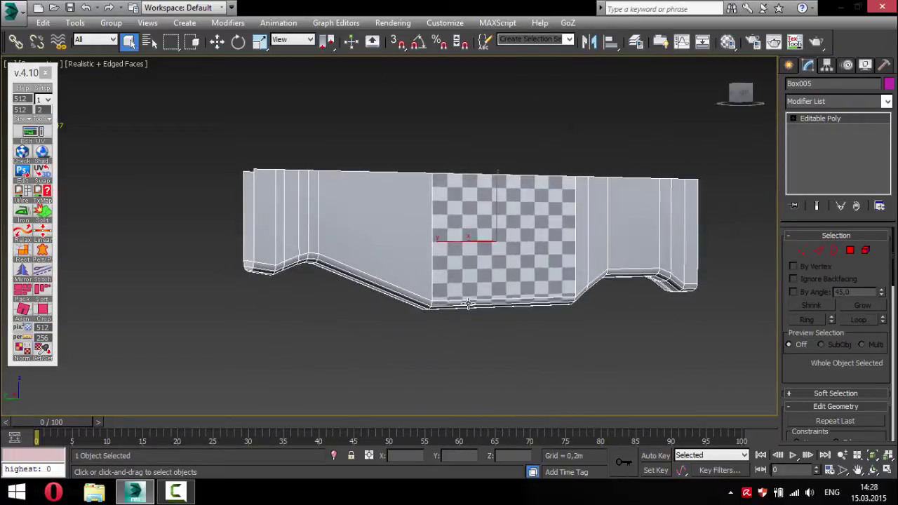
click(41, 133)
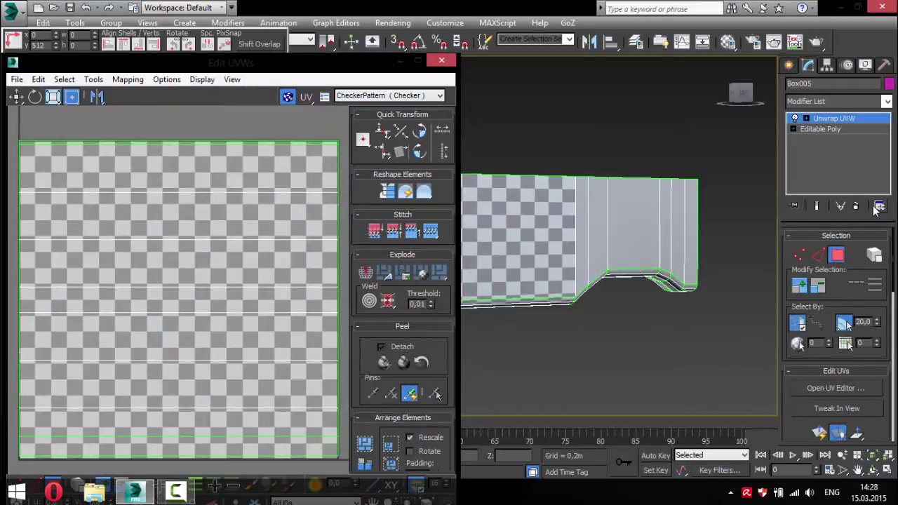
Remove the Unwrap UVW modifier, then re-add it and open the UV editor.
click(856, 206)
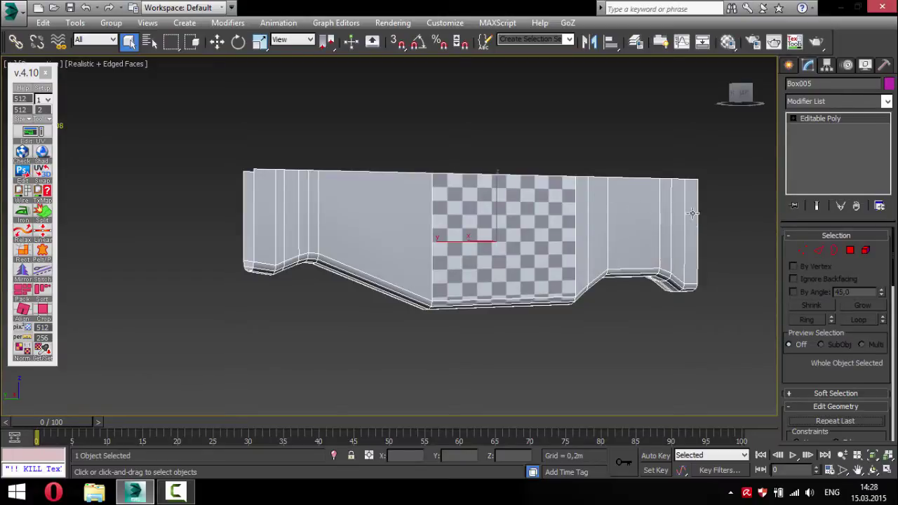
mouse_move(693, 213)
alt+middle_down()
mouse_move(618, 252)
mouse_move(651, 256)
alt+middle_up()
click(30, 131)
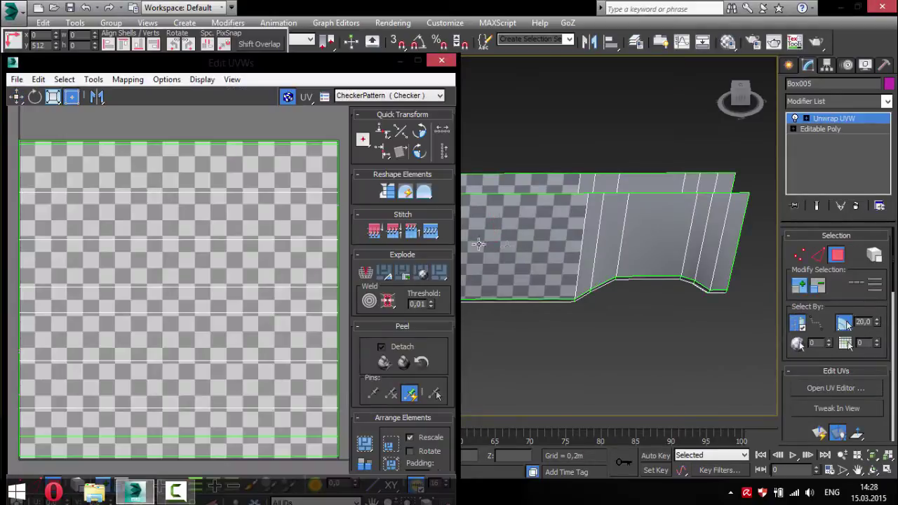
alt+middle_drag(479, 245, 437, 110)
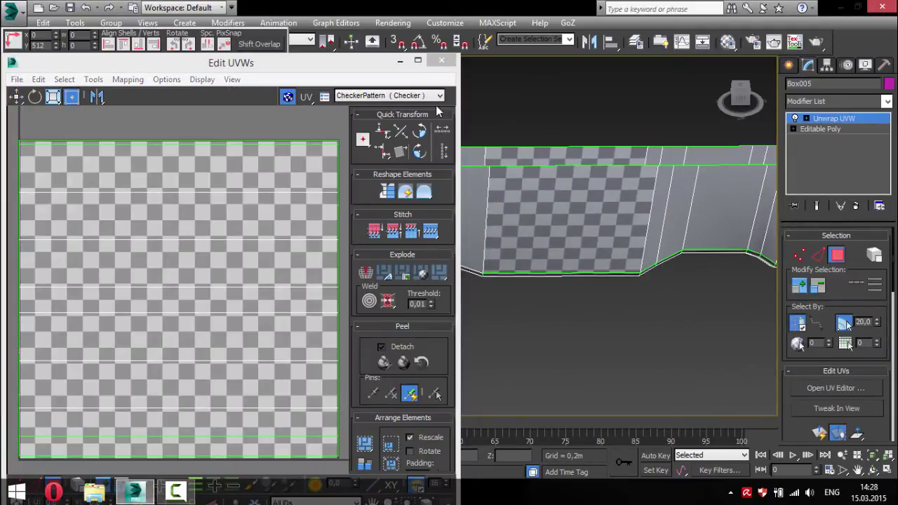
Minimize the UV editor, orbit the checkered box, and pick its top faces.
click(400, 62)
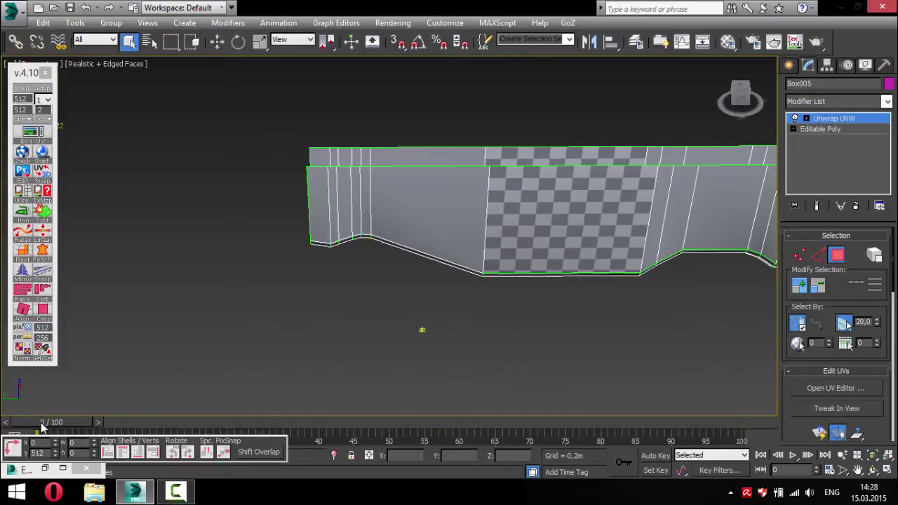
click(62, 468)
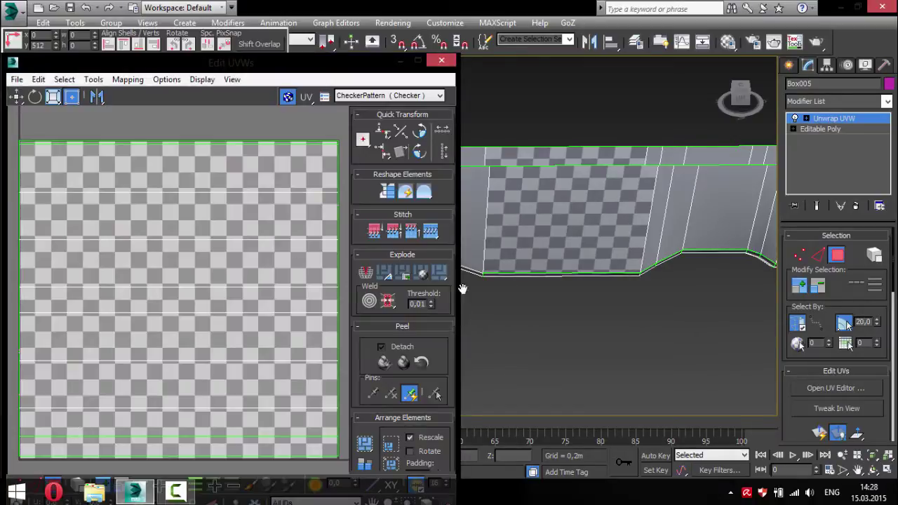
mouse_move(533, 306)
alt+middle_down()
mouse_move(670, 171)
mouse_move(599, 309)
mouse_move(660, 319)
mouse_move(563, 305)
mouse_move(718, 269)
alt+middle_up()
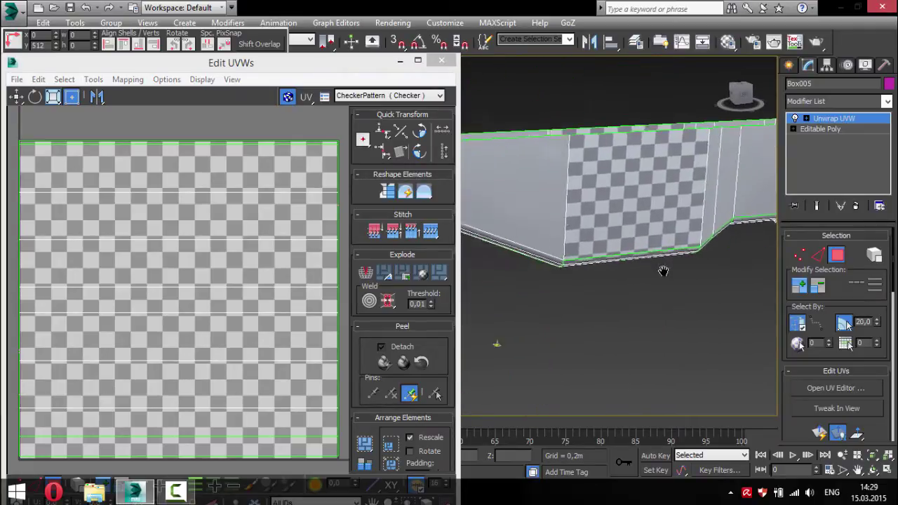
click(400, 62)
mouse_move(507, 235)
alt+middle_down()
mouse_move(416, 271)
mouse_move(491, 224)
mouse_move(501, 260)
mouse_move(427, 302)
alt+middle_up()
click(510, 212)
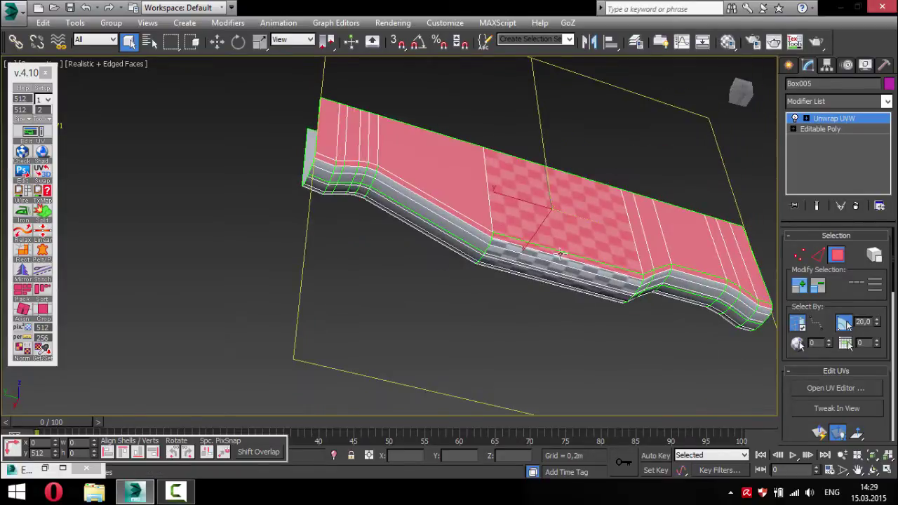
Clear the selection, pick Box005's broad flat side faces, and orbit to verify them.
click(427, 302)
click(562, 215)
mouse_move(558, 199)
alt+middle_down()
mouse_move(451, 270)
mouse_move(491, 259)
alt+middle_up()
mouse_move(437, 290)
alt+middle_down()
mouse_move(491, 295)
mouse_move(666, 279)
mouse_move(666, 243)
mouse_move(609, 290)
alt+middle_up()
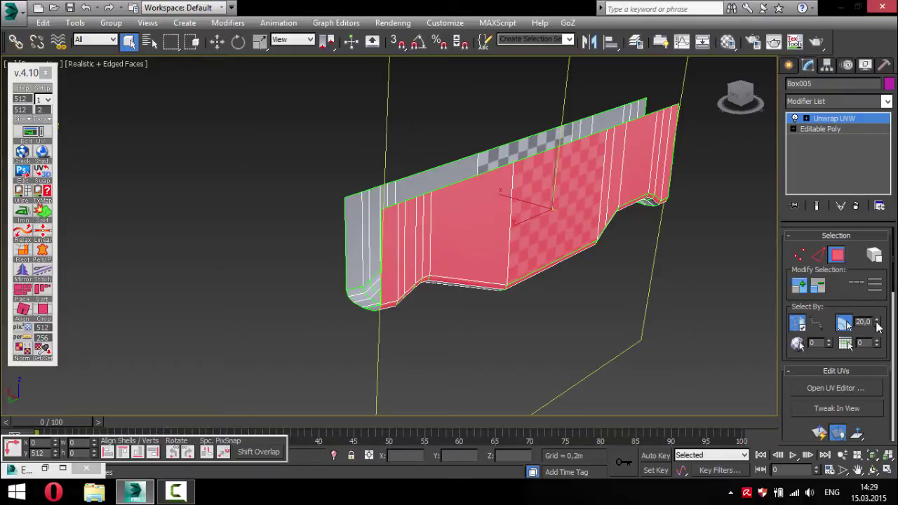
mouse_move(607, 306)
alt+middle_down()
mouse_move(567, 210)
mouse_move(496, 165)
alt+middle_up()
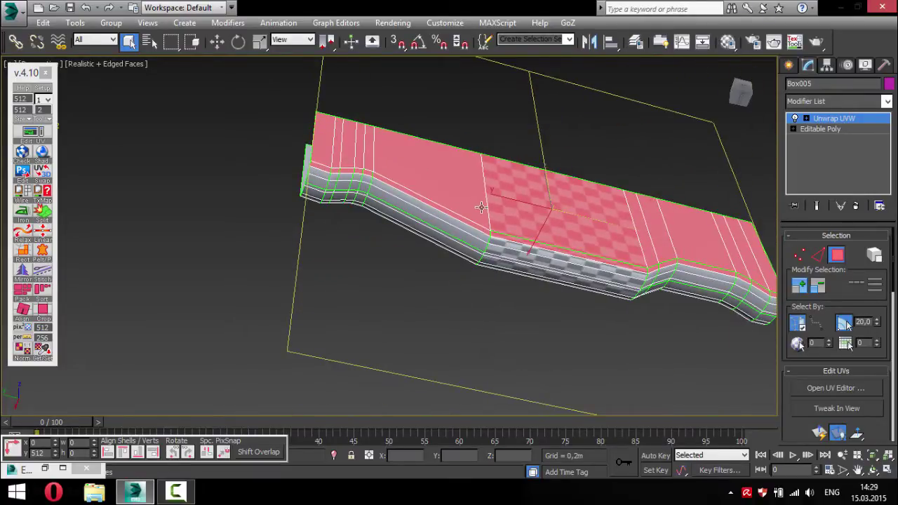
alt+middle_drag(551, 325, 296, 317)
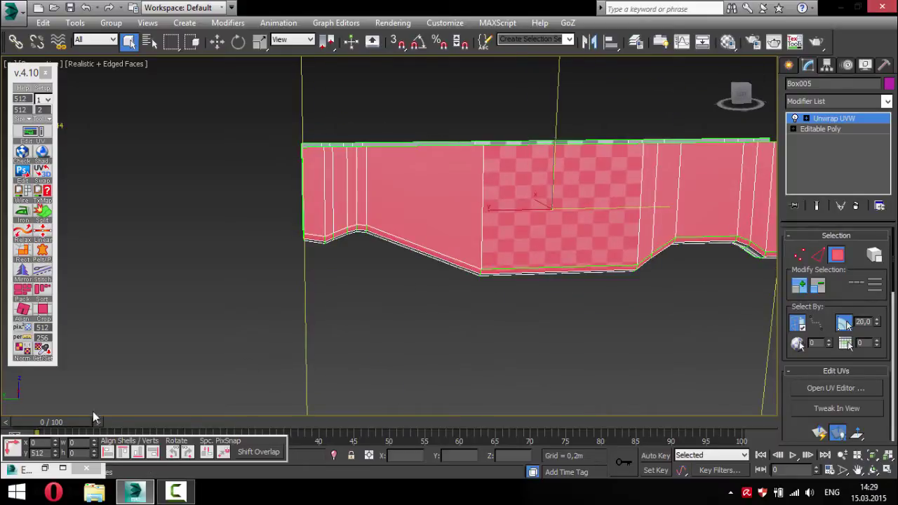
Planar-map the selected side faces and move their UV shell above the checker tile.
click(19, 223)
click(30, 131)
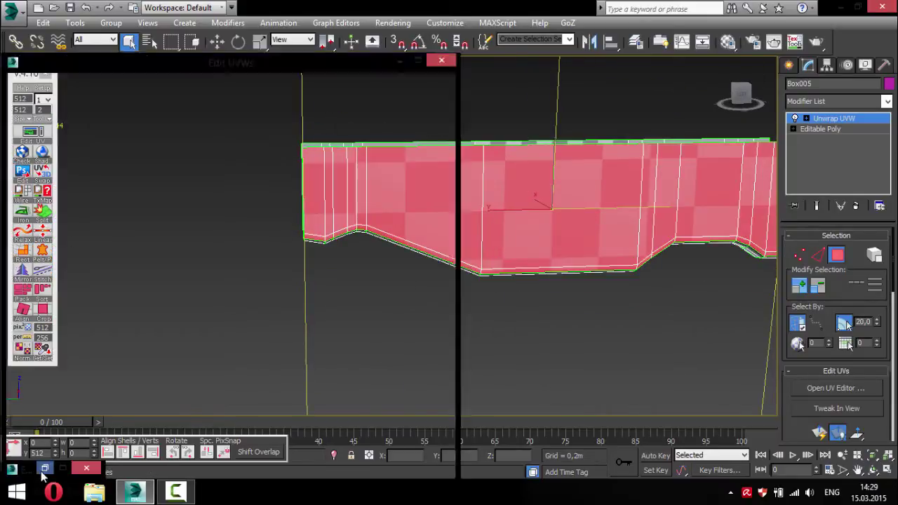
scroll(207, 309, down, 2)
scroll(221, 170, down, 1)
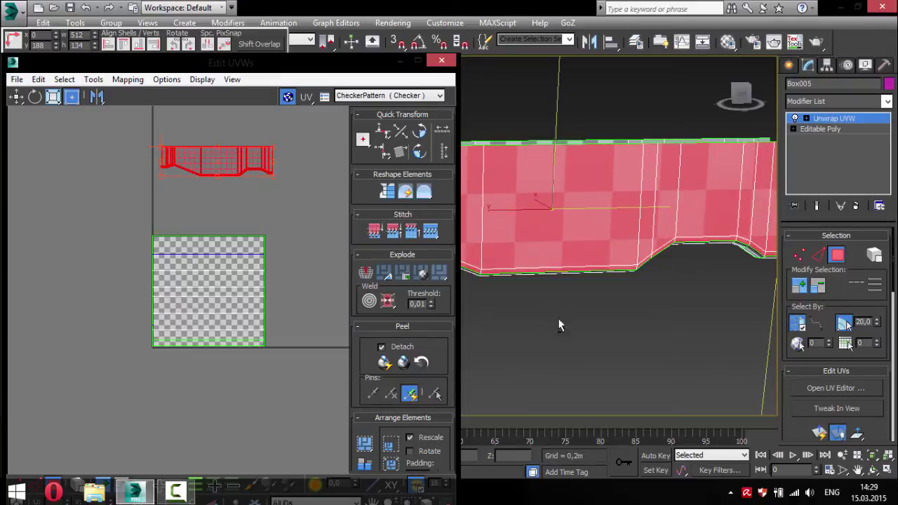
mouse_move(558, 318)
alt+middle_down()
mouse_move(680, 174)
mouse_move(749, 273)
mouse_move(646, 191)
alt+middle_up()
click(646, 190)
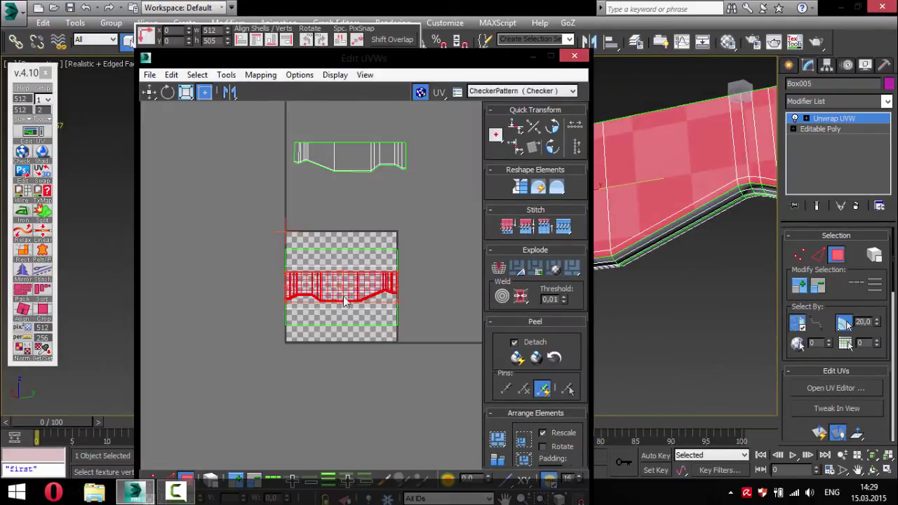
click(531, 62)
Select the narrow top strip's faces, from the angled face along to its end.
mouse_move(549, 246)
alt+middle_down()
mouse_move(549, 197)
mouse_move(539, 223)
mouse_move(559, 246)
mouse_move(505, 210)
alt+middle_up()
scroll(544, 252, up, 3)
scroll(498, 202, up, 2)
alt+middle_drag(455, 255, 439, 186)
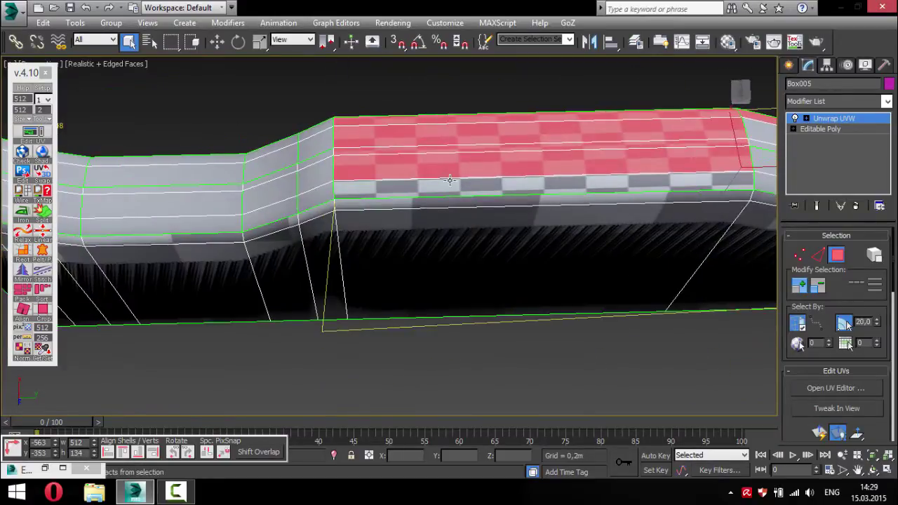
ctrl+click(254, 188)
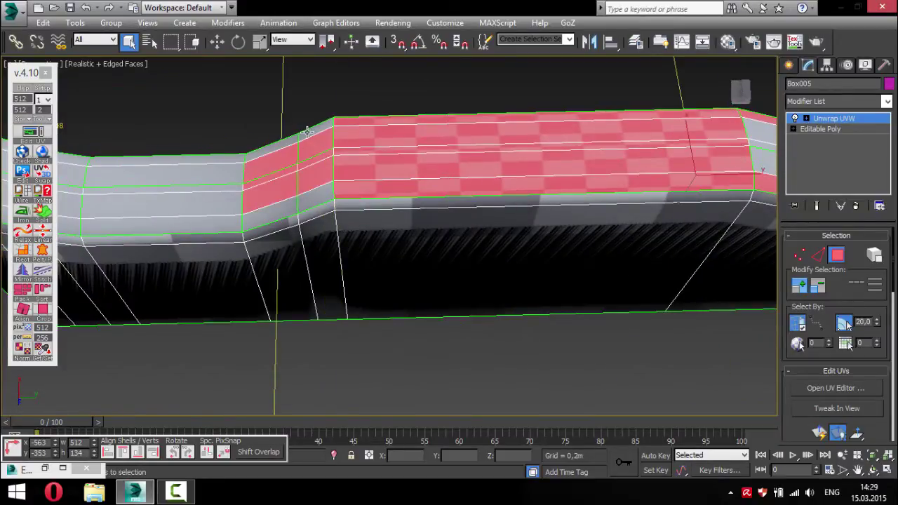
mouse_move(318, 163)
alt+middle_down()
mouse_move(316, 275)
mouse_move(242, 235)
mouse_move(491, 268)
alt+middle_up()
ctrl+click(490, 245)
ctrl+click(449, 211)
ctrl+click(435, 188)
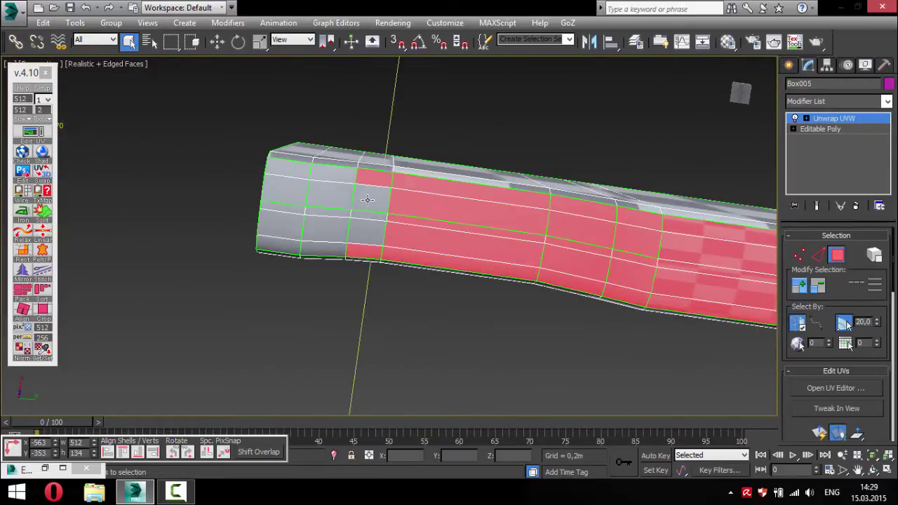
ctrl+click(367, 196)
ctrl+click(365, 231)
ctrl+click(315, 251)
ctrl+click(284, 220)
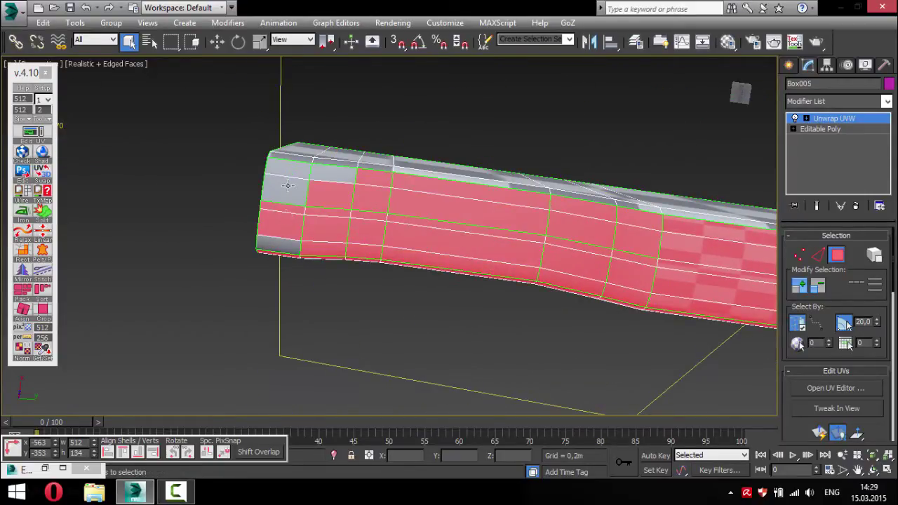
Add the strip's long middle faces and far-end faces, correcting one wrong pick.
mouse_move(297, 292)
alt+middle_down()
mouse_move(361, 201)
mouse_move(368, 215)
alt+middle_up()
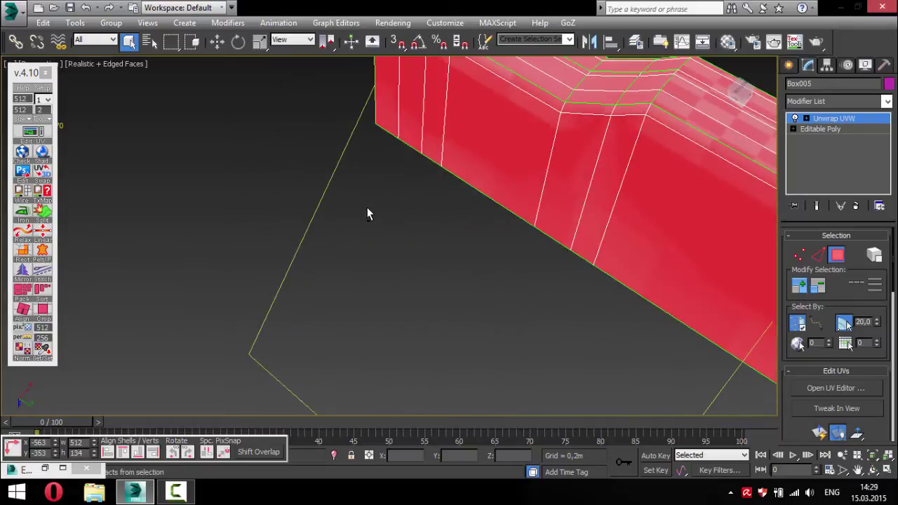
mouse_move(490, 177)
alt+middle_down()
mouse_move(393, 207)
mouse_move(419, 362)
alt+middle_up()
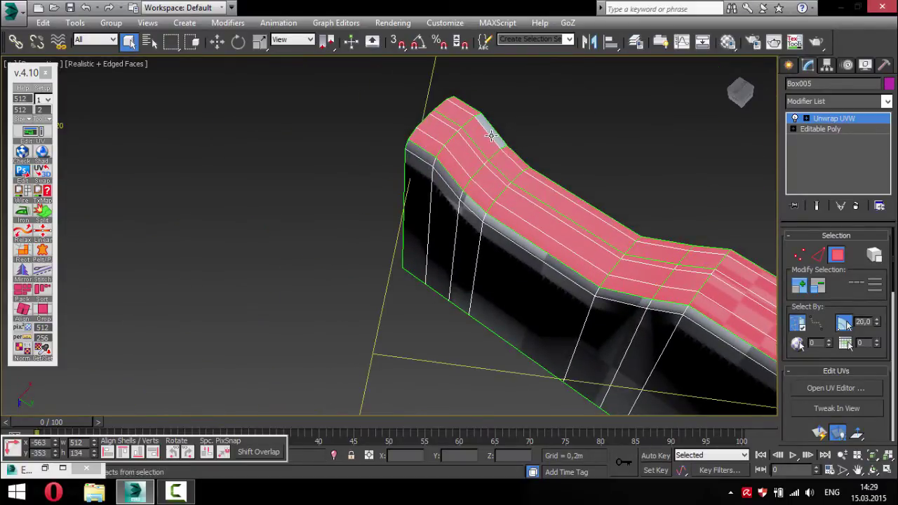
alt+middle_drag(491, 135, 407, 149)
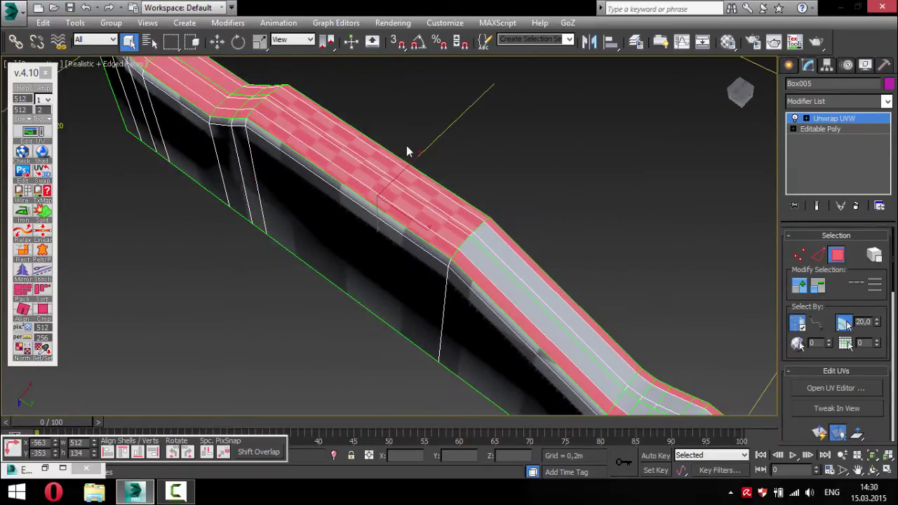
middle_drag(597, 294, 574, 306)
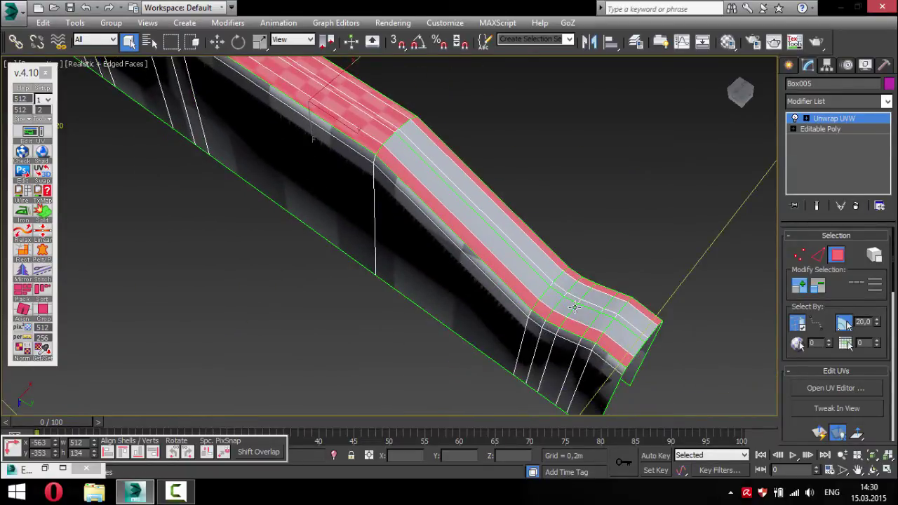
click(447, 194)
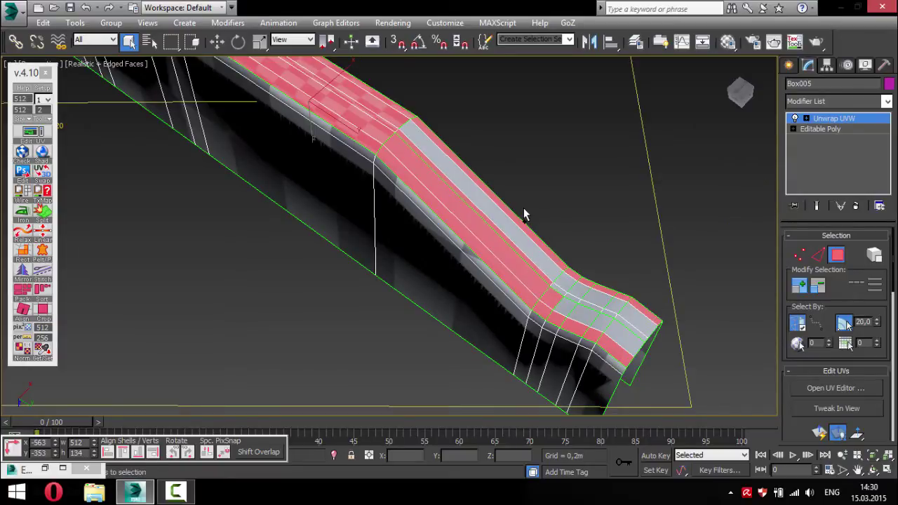
alt+click(539, 281)
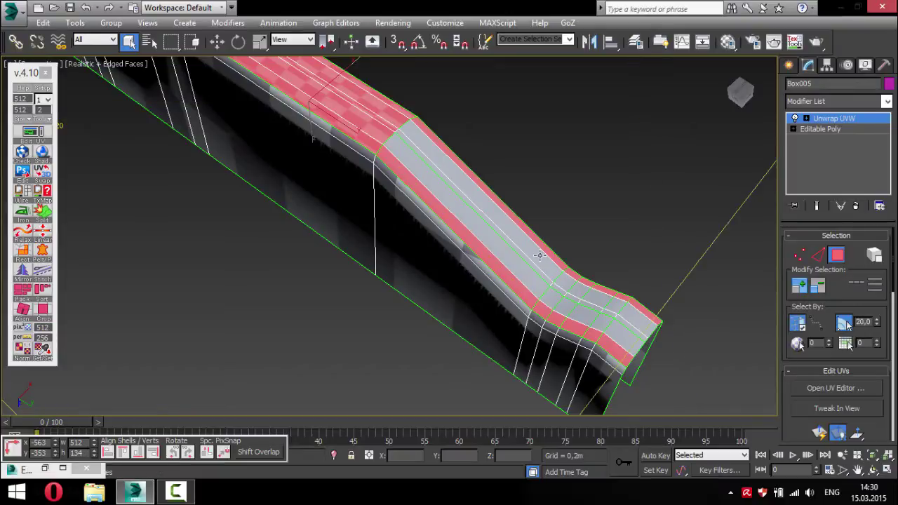
ctrl+click(539, 256)
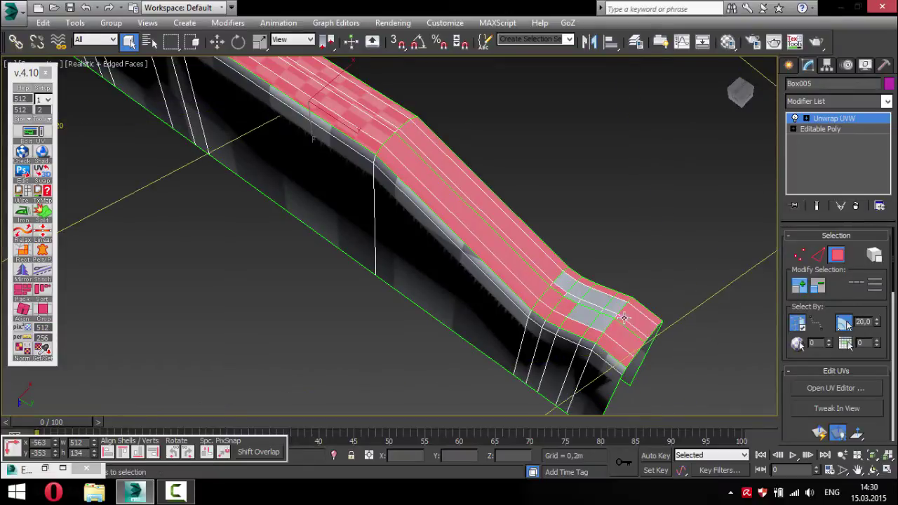
ctrl+click(600, 314)
mouse_move(557, 292)
alt+middle_down()
mouse_move(481, 231)
mouse_move(425, 371)
mouse_move(58, 226)
mouse_move(318, 259)
mouse_move(508, 341)
mouse_move(55, 376)
alt+middle_up()
Restore the UV editor, move the new strip shell off the checker, and straighten it.
click(31, 473)
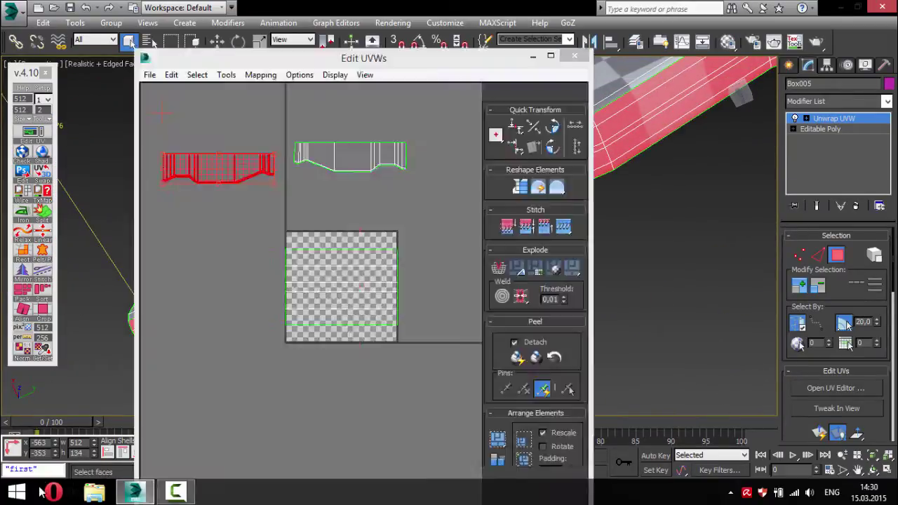
drag(277, 285, 192, 282)
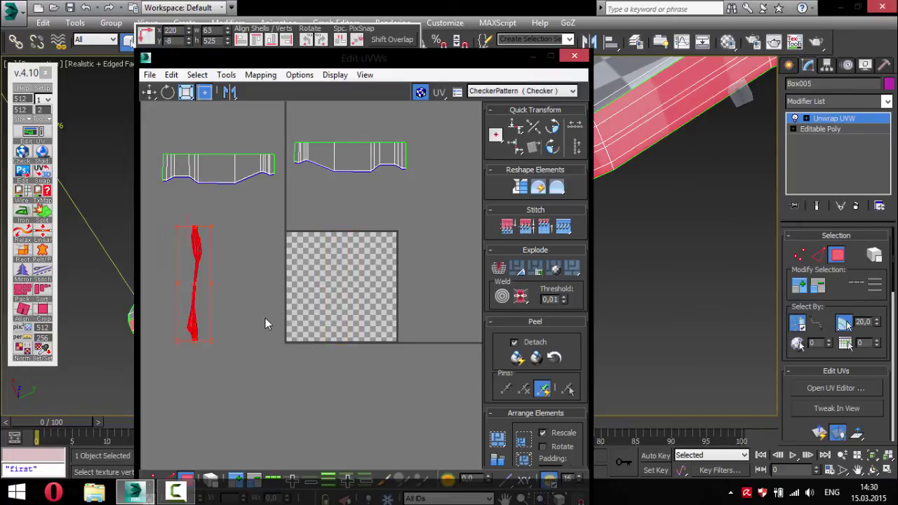
scroll(389, 281, up, 5)
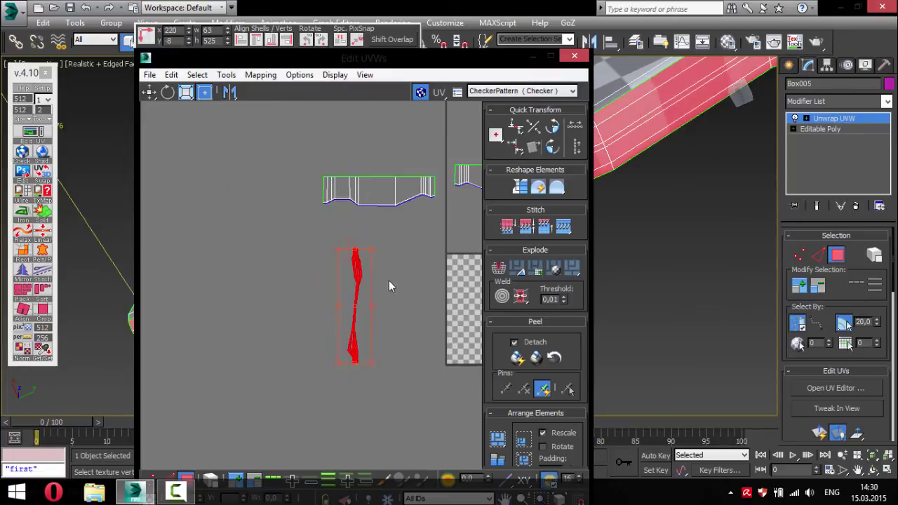
click(19, 236)
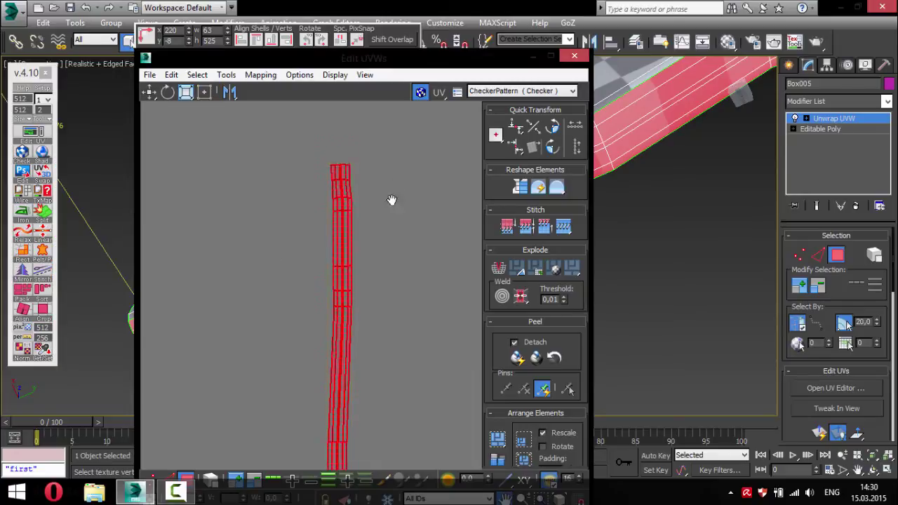
scroll(393, 201, down, 2)
middle_drag(367, 225, 294, 288)
scroll(294, 288, down, 2)
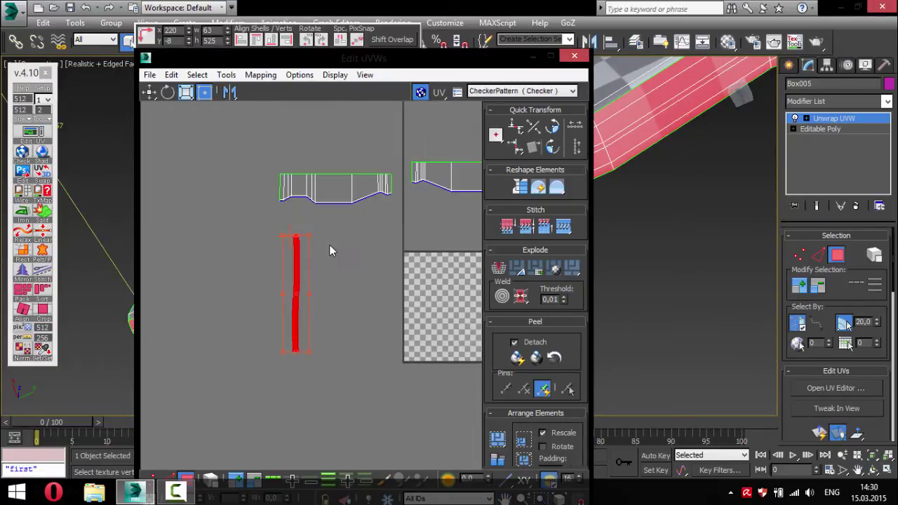
click(357, 279)
Select all the thin strip's faces, rotate it -90° to horizontal, and place it under the side shell.
scroll(370, 188, up, 3)
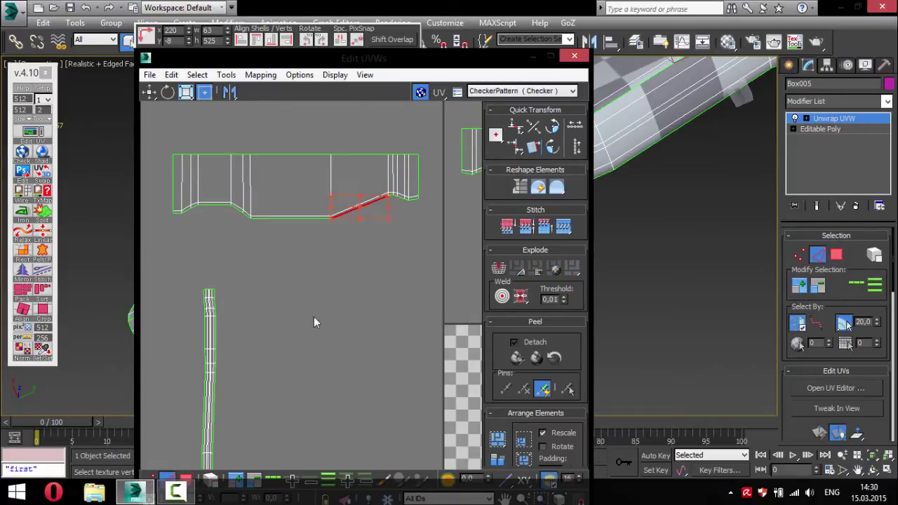
middle_drag(314, 322, 342, 180)
scroll(232, 395, up, 2)
scroll(232, 395, up, 2)
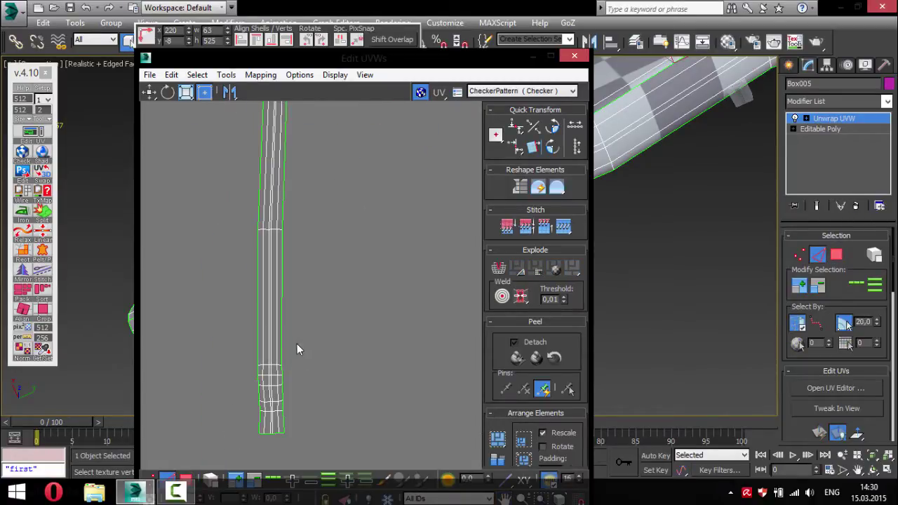
click(280, 335)
scroll(323, 383, down, 2)
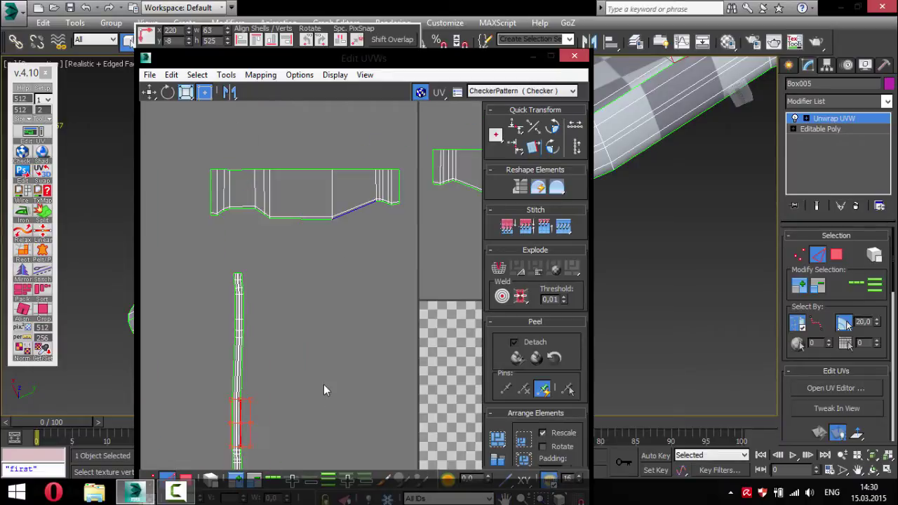
key(3)
scroll(248, 360, down, 1)
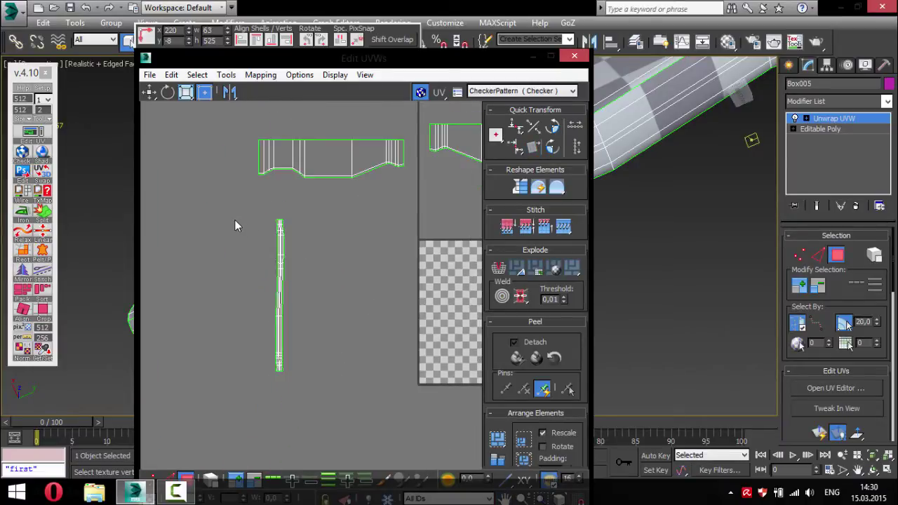
drag(233, 219, 329, 436)
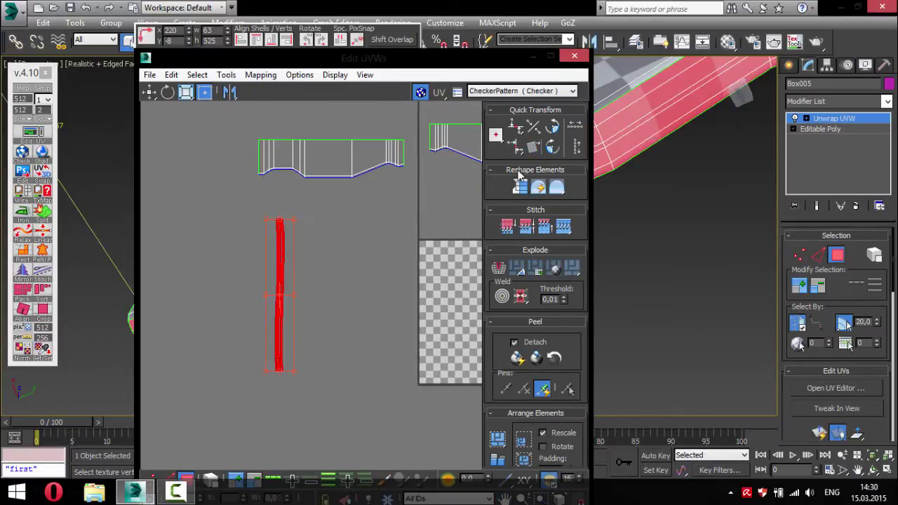
click(558, 129)
drag(298, 301, 343, 192)
mouse_move(334, 222)
middle_down()
mouse_move(277, 311)
mouse_move(221, 346)
middle_up()
Nudge the thin strip up, select its border edge loop and stitch it onto the first grip shell.
scroll(220, 345, up, 2)
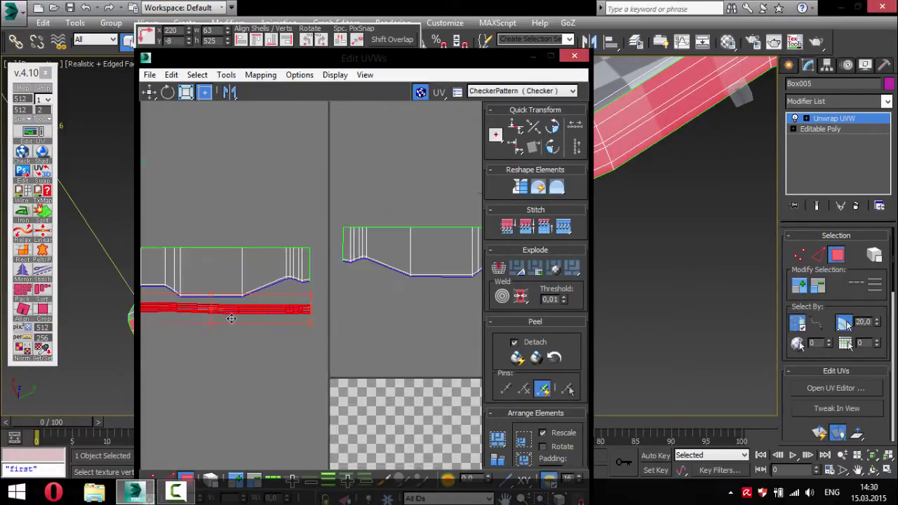
scroll(238, 316, up, 4)
drag(263, 292, 278, 275)
key(2)
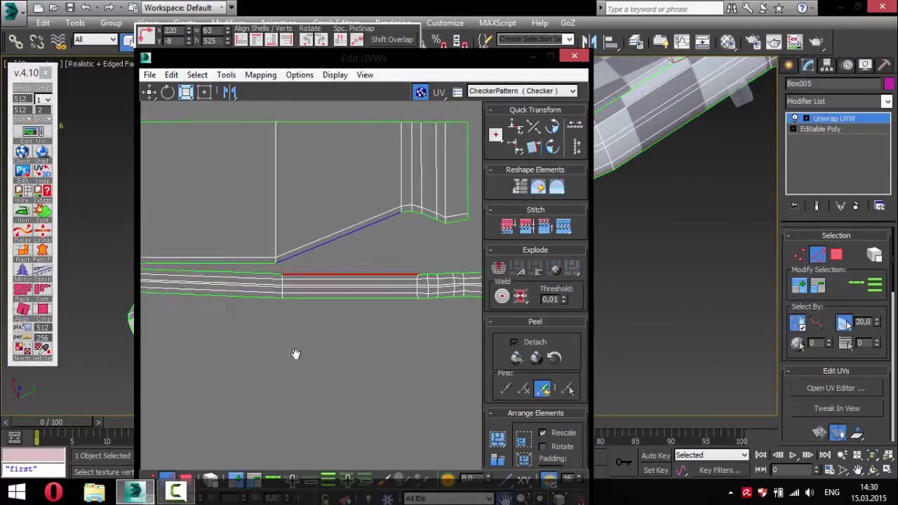
scroll(374, 338, up, 2)
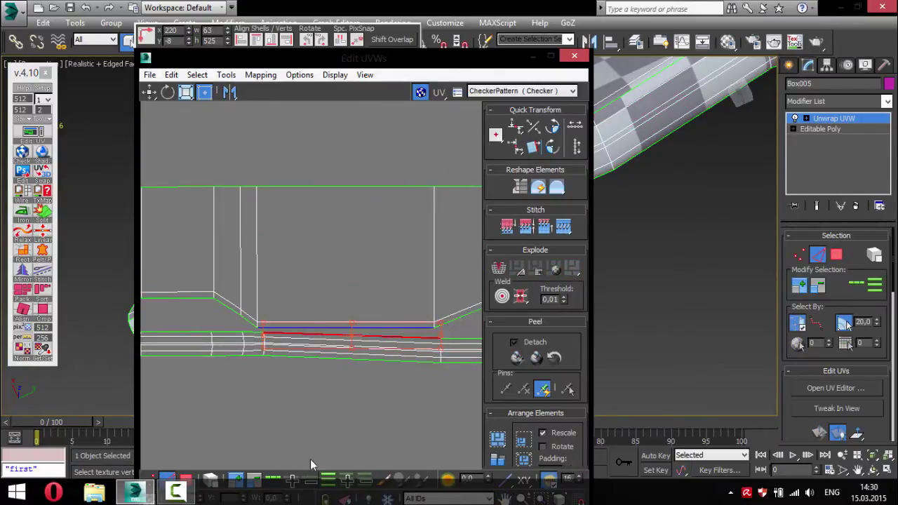
drag(423, 65, 423, 39)
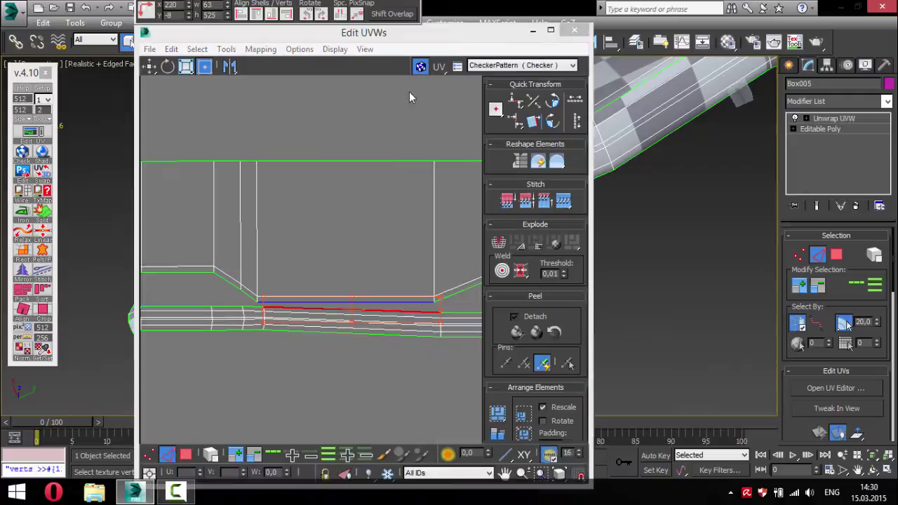
click(275, 456)
scroll(387, 296, down, 2)
scroll(350, 354, down, 1)
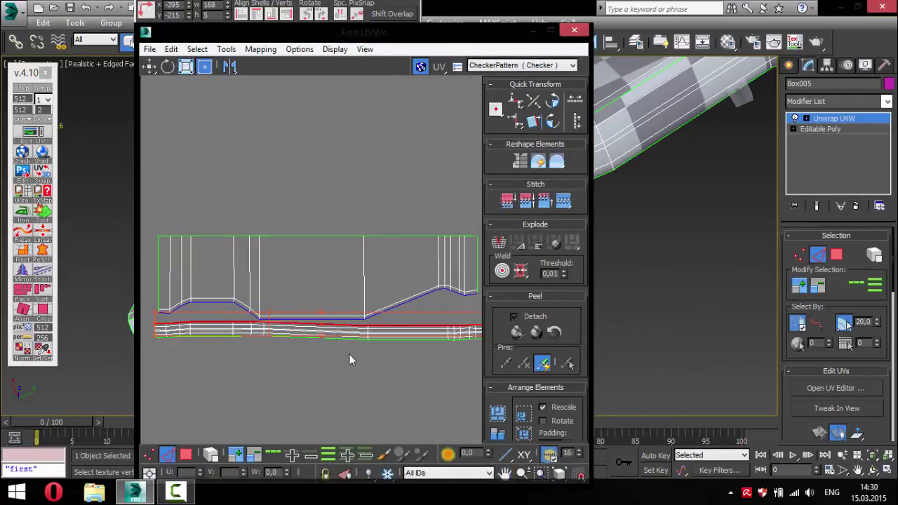
scroll(349, 355, down, 1)
click(527, 201)
scroll(241, 391, up, 2)
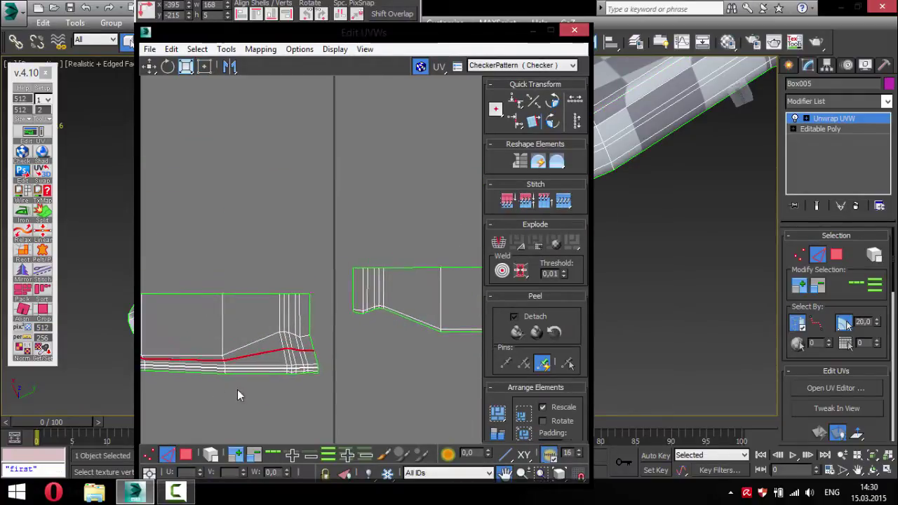
scroll(400, 349, down, 2)
scroll(346, 278, up, 2)
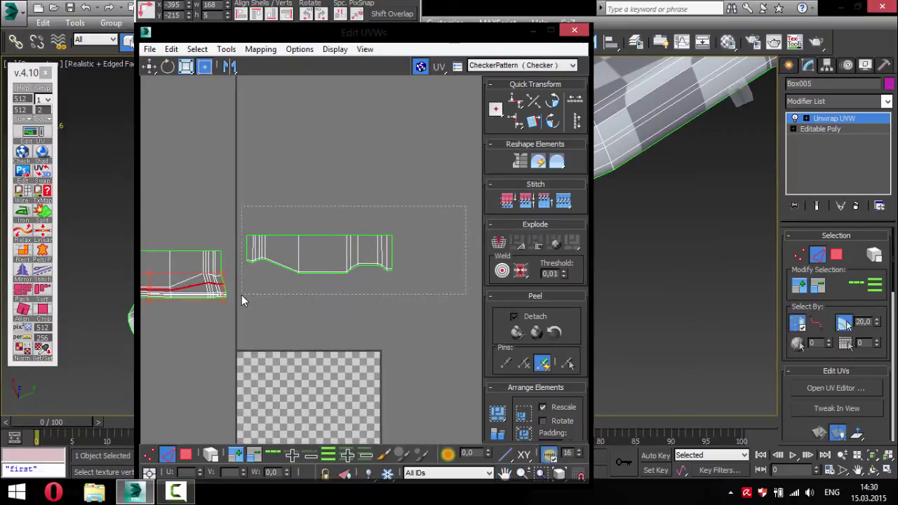
Rotate the second grip shell 180° and move it directly beneath the upper shell.
key(3)
click(319, 256)
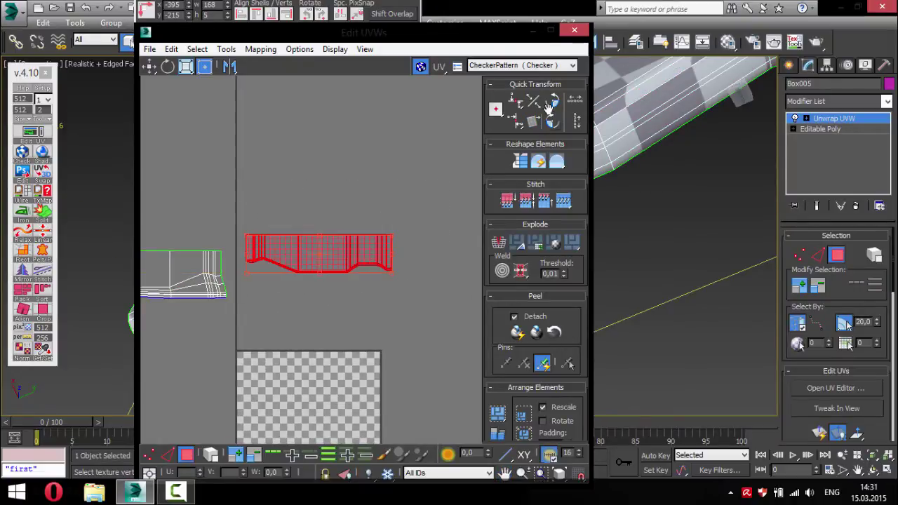
click(553, 100)
click(552, 101)
middle_drag(233, 330, 295, 324)
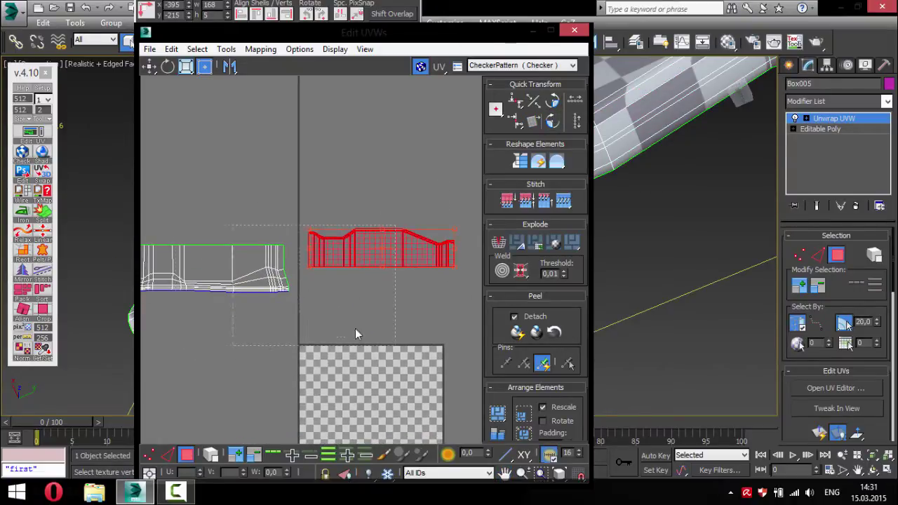
drag(383, 245, 197, 334)
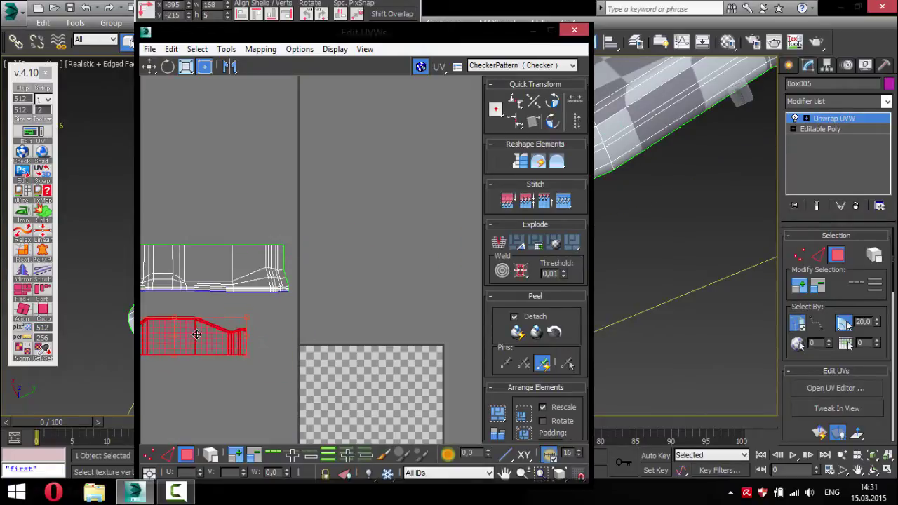
middle_drag(234, 334, 365, 326)
scroll(372, 323, up, 3)
drag(378, 307, 380, 286)
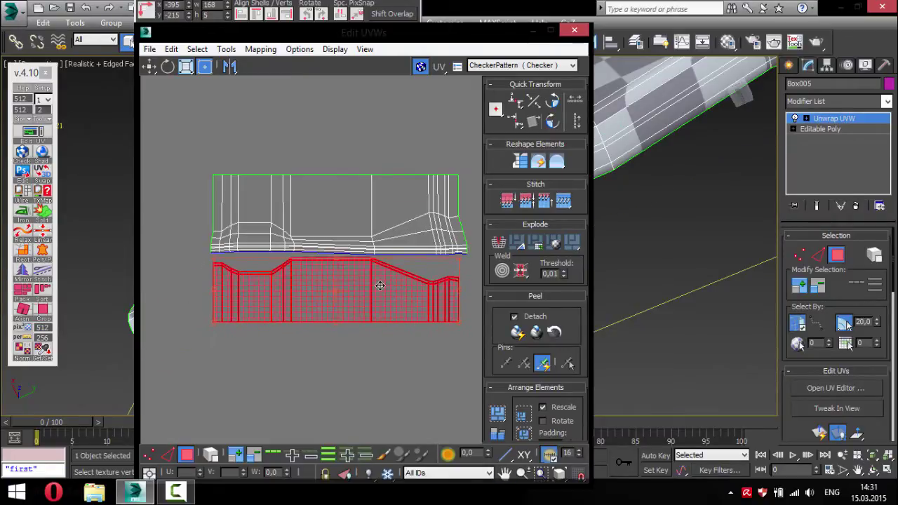
scroll(442, 281, up, 2)
scroll(441, 345, up, 2)
scroll(187, 297, up, 1)
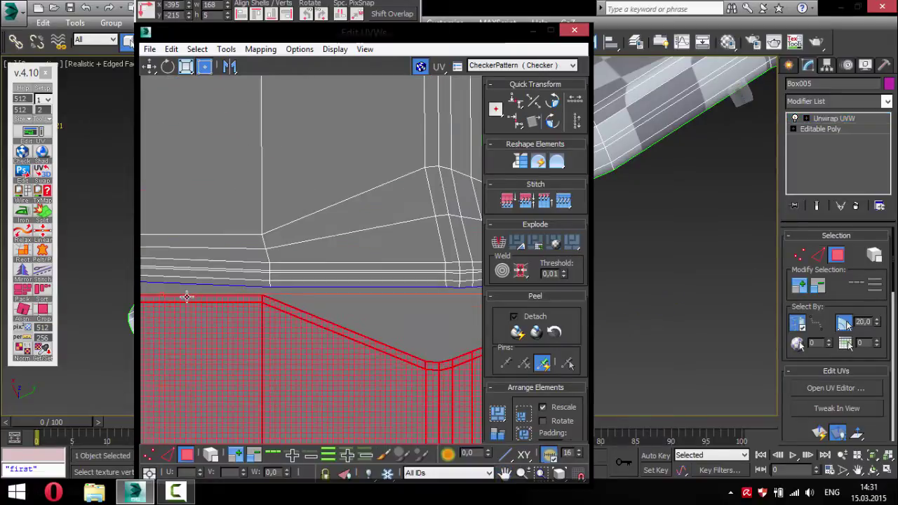
Stitch the lower shell's edge to the upper shell, then relax and straighten the merged shell.
key(2)
click(320, 187)
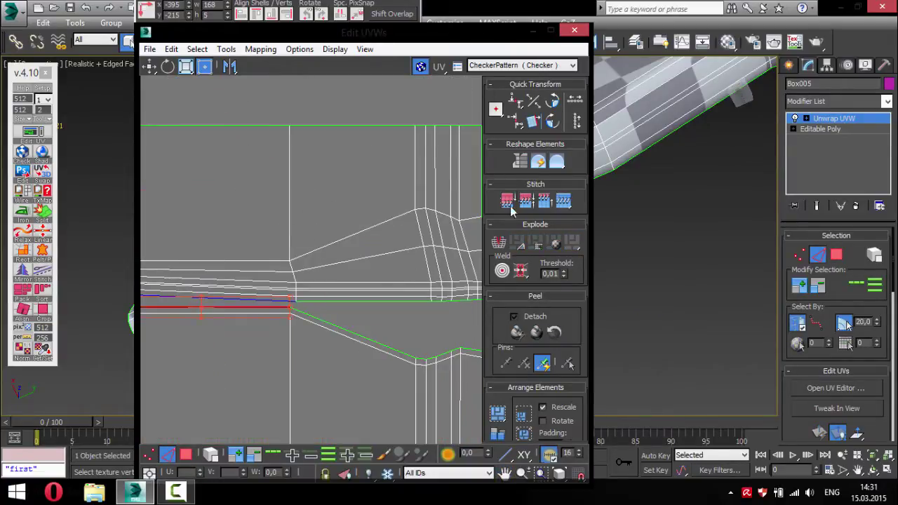
scroll(334, 311, down, 4)
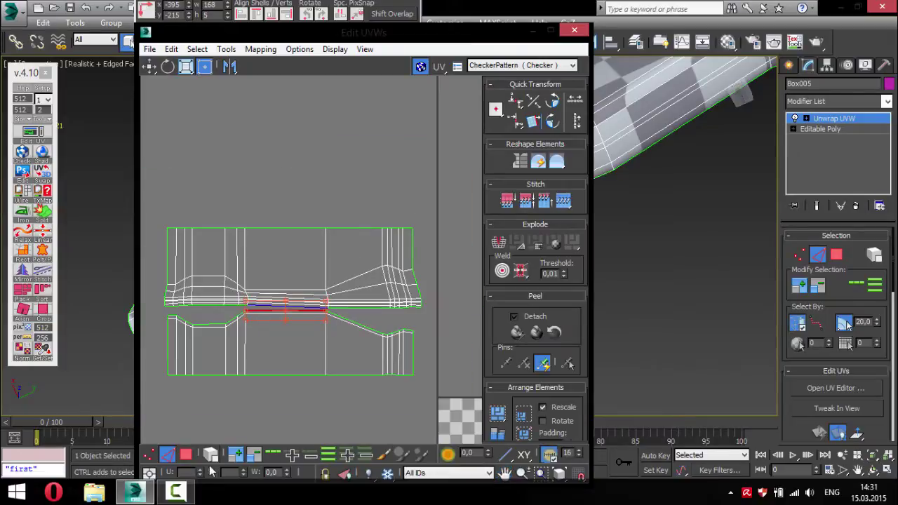
click(542, 202)
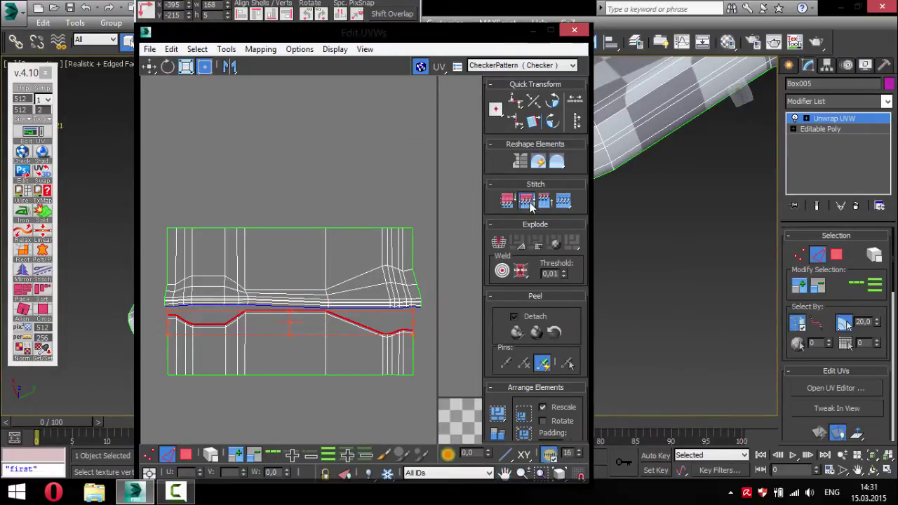
key(3)
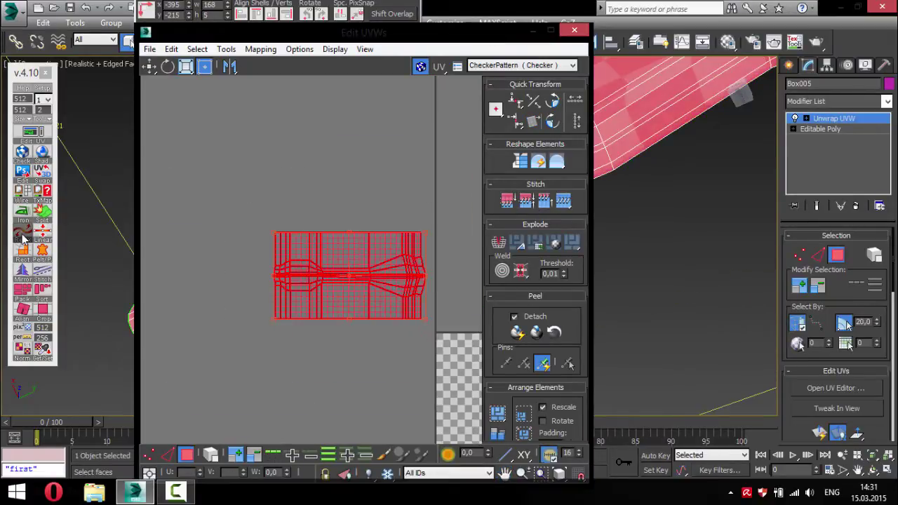
click(23, 230)
click(40, 269)
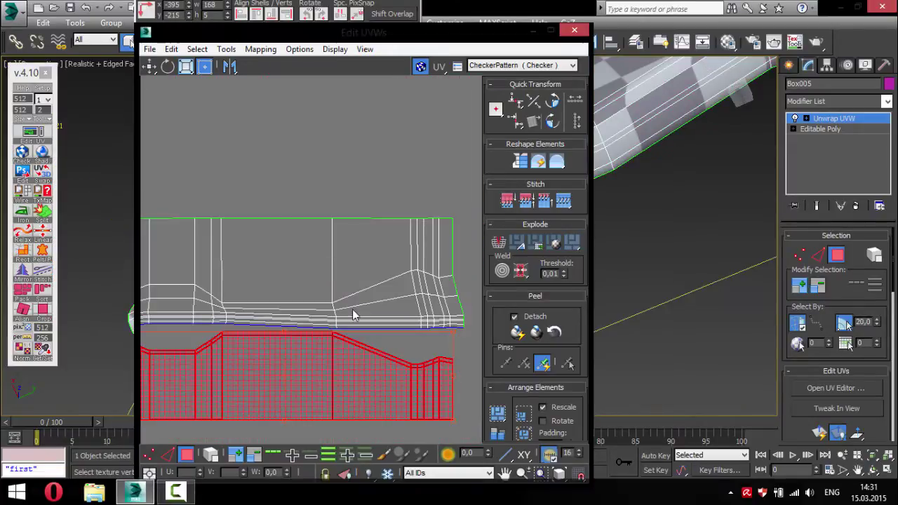
Turn off the alignment tool and straighten and re-lay out the selected grip shell in face mode.
key(2)
click(27, 315)
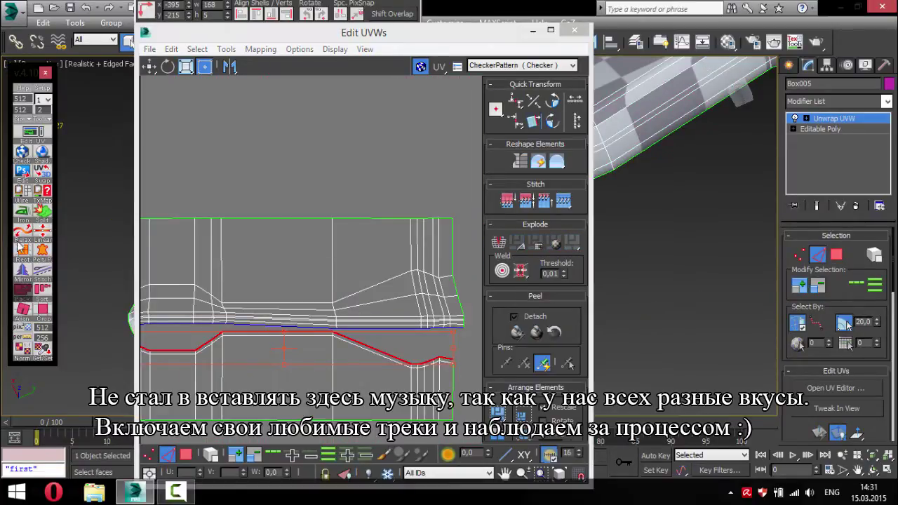
key(3)
scroll(287, 184, up, 5)
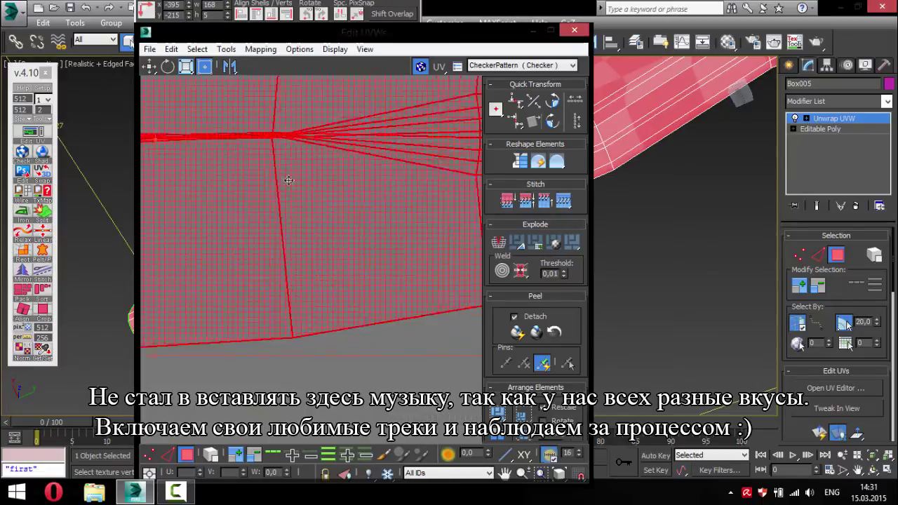
scroll(382, 204, up, 2)
scroll(383, 204, down, 5)
scroll(684, 186, down, 3)
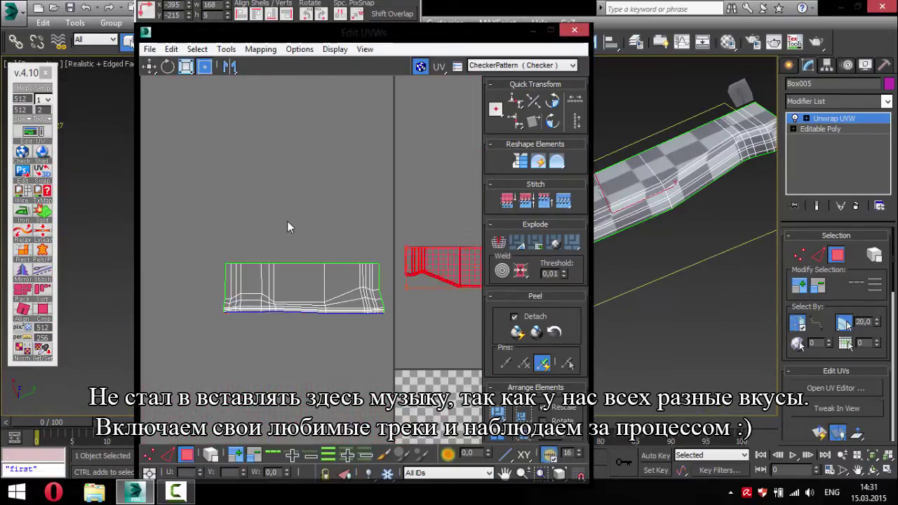
scroll(269, 356, up, 5)
scroll(313, 319, down, 3)
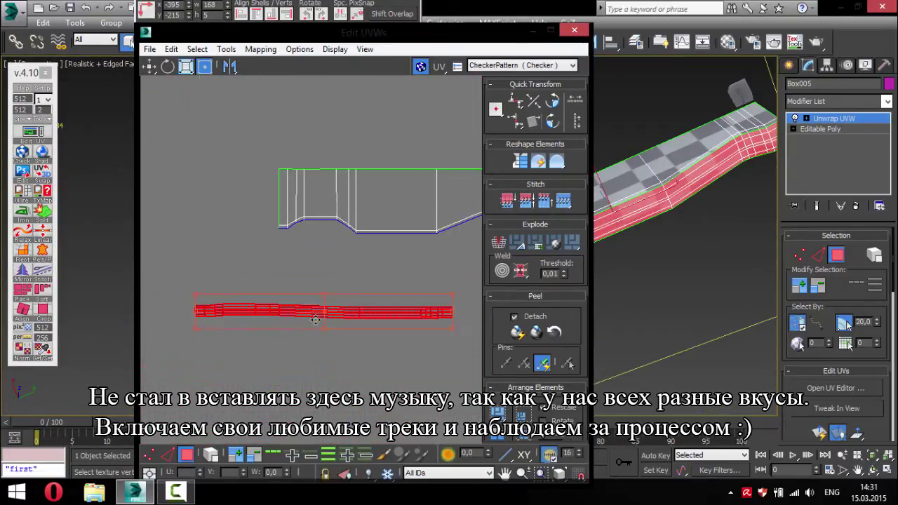
click(23, 235)
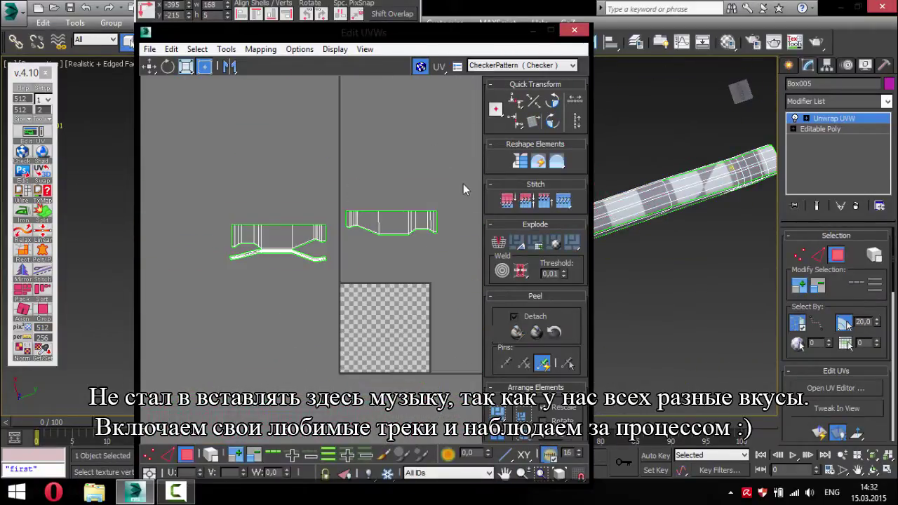
Rotate Box005's right shell to vertical, select all its faces and relax it.
click(554, 123)
scroll(290, 267, up, 5)
scroll(271, 297, down, 5)
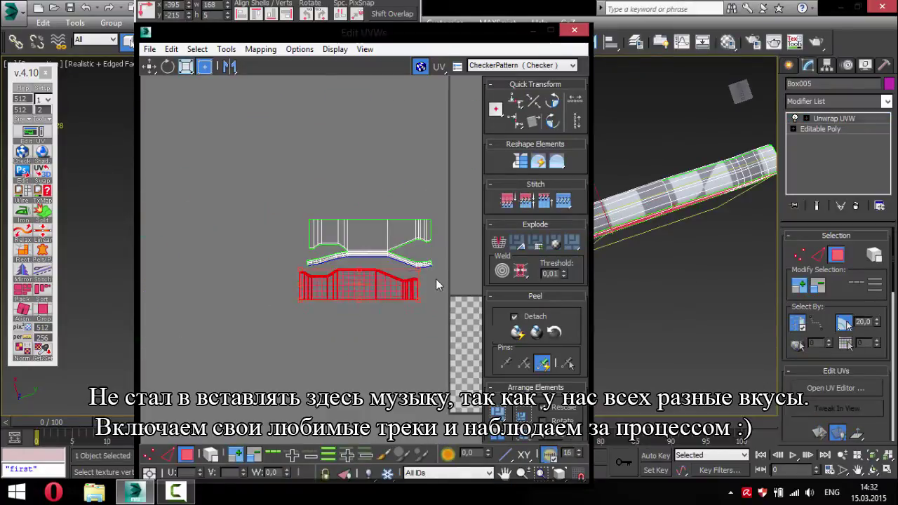
scroll(437, 280, up, 5)
key(2)
click(414, 246)
key(3)
scroll(415, 246, down, 3)
key(ctrl+a)
scroll(281, 256, down, 2)
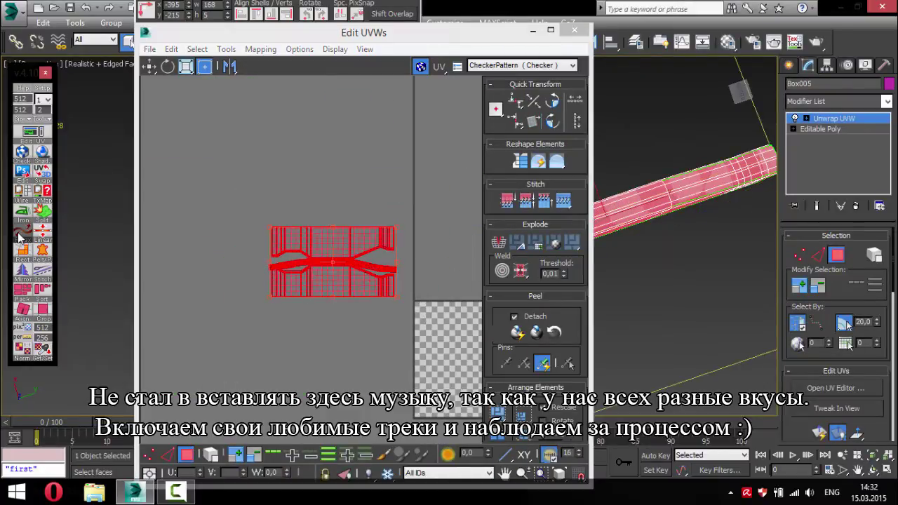
scroll(315, 266, up, 5)
scroll(370, 306, down, 2)
scroll(370, 306, up, 2)
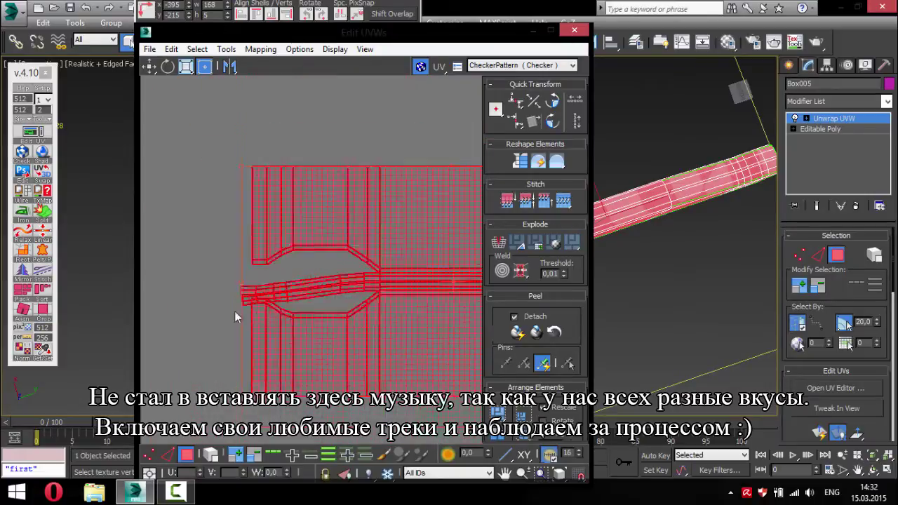
scroll(240, 311, down, 5)
click(25, 231)
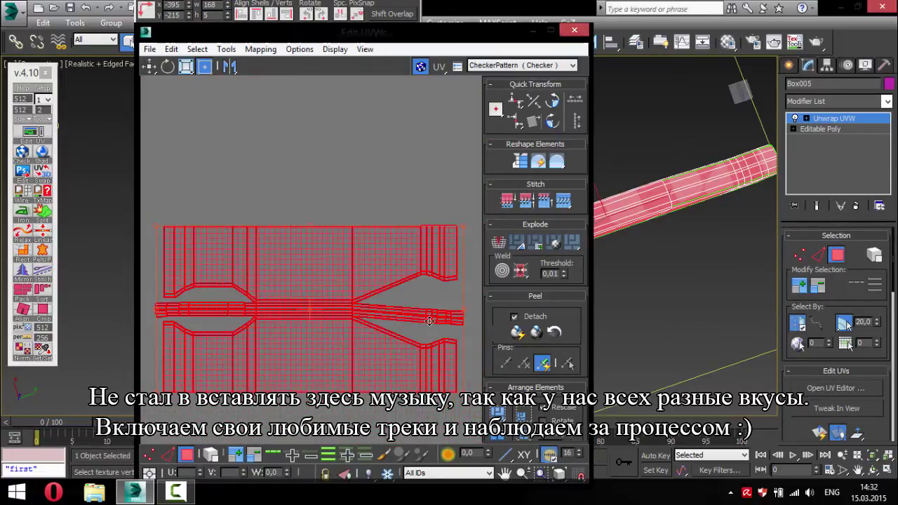
Clear the vertex selection, reselect the whole UV shell and then deselect it.
scroll(445, 273, up, 2)
drag(445, 249, 370, 300)
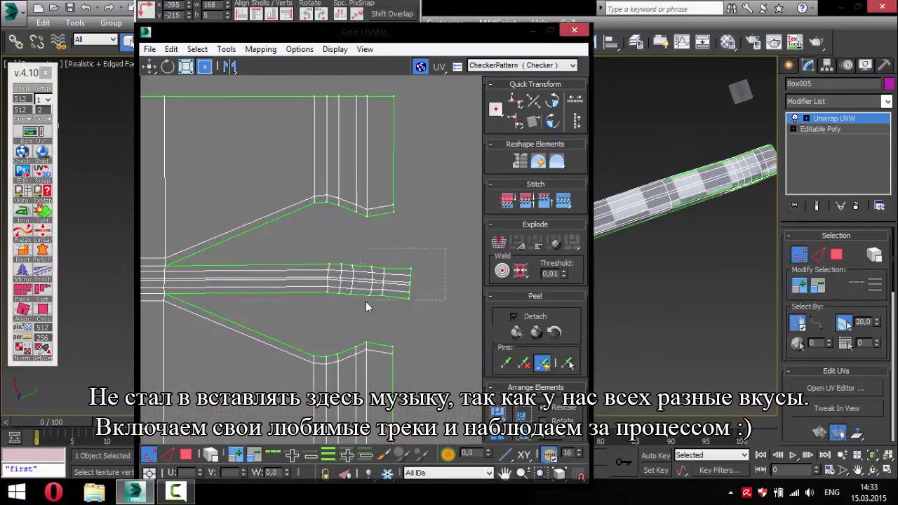
scroll(385, 280, down, 3)
key(3)
key(ctrl+a)
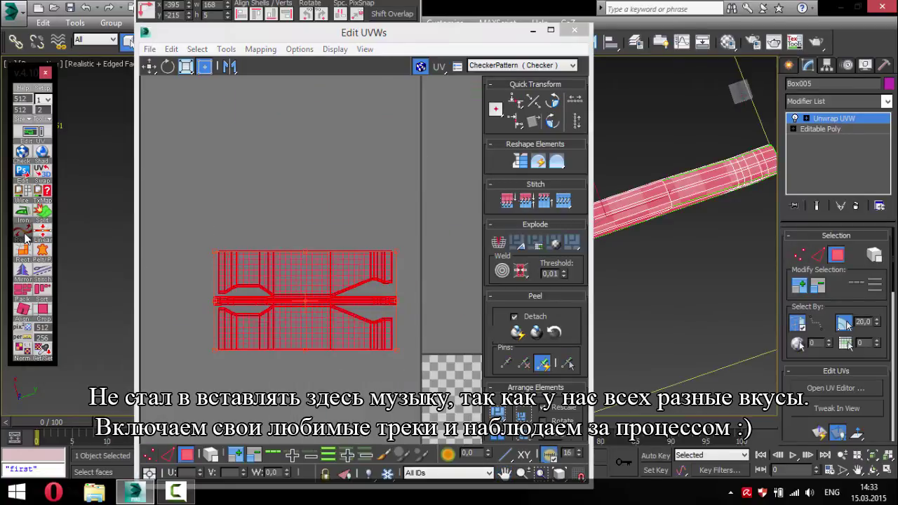
scroll(381, 315, up, 5)
scroll(381, 315, down, 2)
click(417, 237)
scroll(417, 238, up, 3)
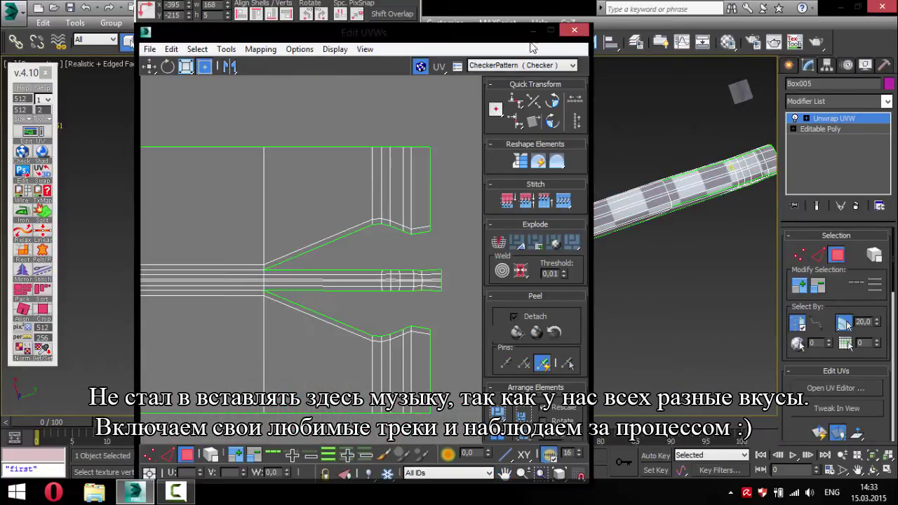
Minimize the UV editor and orbit the viewport to check the checker on the lower receiver.
click(538, 31)
scroll(647, 279, up, 3)
mouse_move(647, 279)
alt+middle_down()
mouse_move(476, 241)
mouse_move(562, 357)
mouse_move(517, 238)
alt+middle_up()
scroll(517, 239, down, 5)
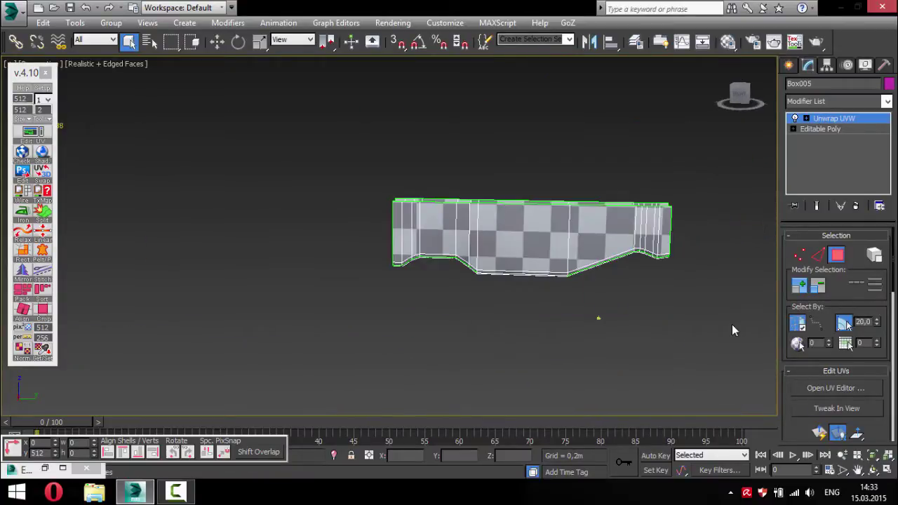
scroll(487, 331, up, 3)
middle_drag(487, 330, 471, 327)
alt+middle_drag(593, 292, 694, 276)
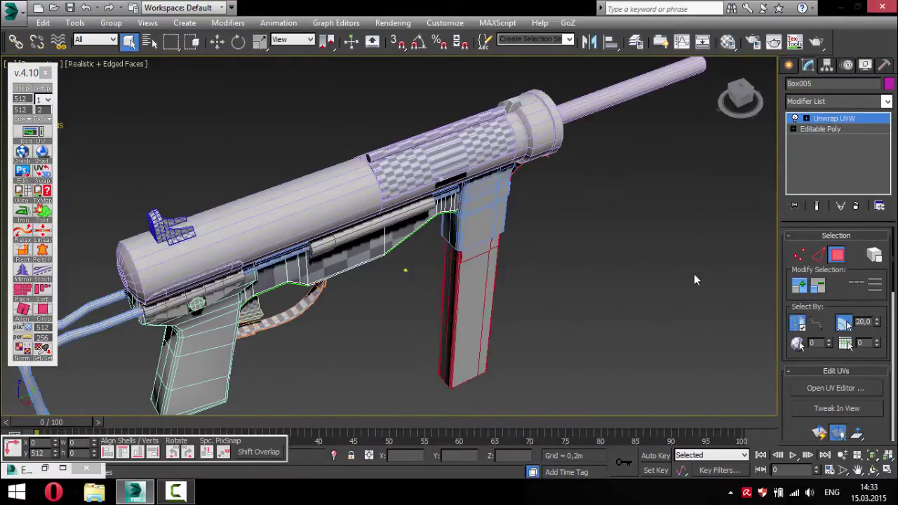
right_click(596, 200)
click(639, 176)
right_click(646, 200)
click(680, 157)
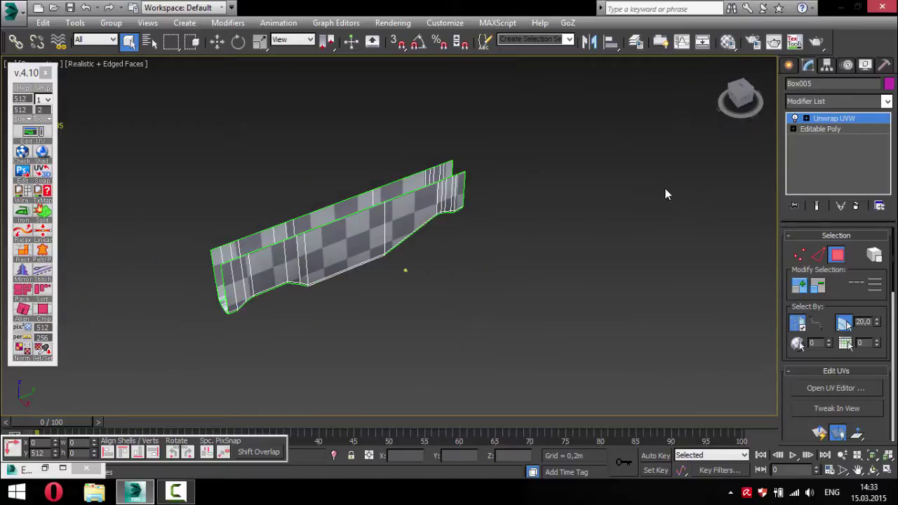
right_click(646, 200)
right_click(610, 200)
click(636, 147)
click(601, 234)
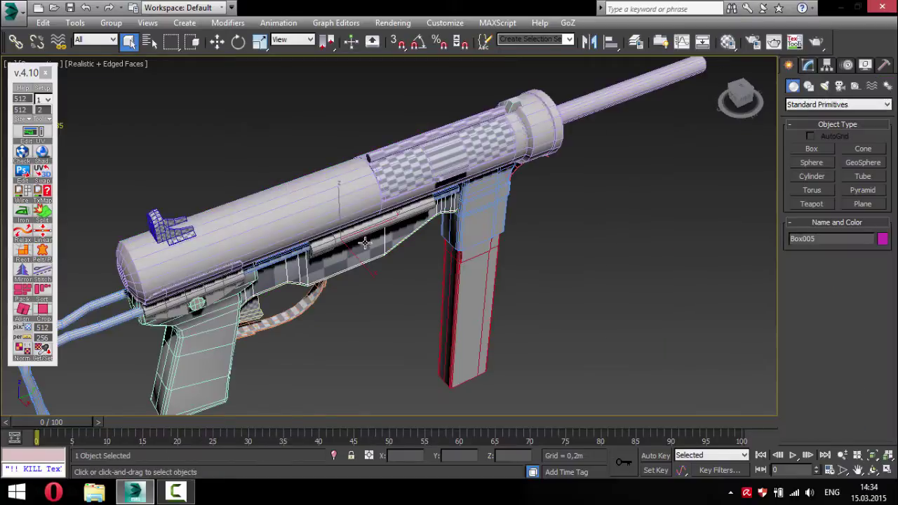
key(ctrl+a)
key(Delete)
right_click(429, 208)
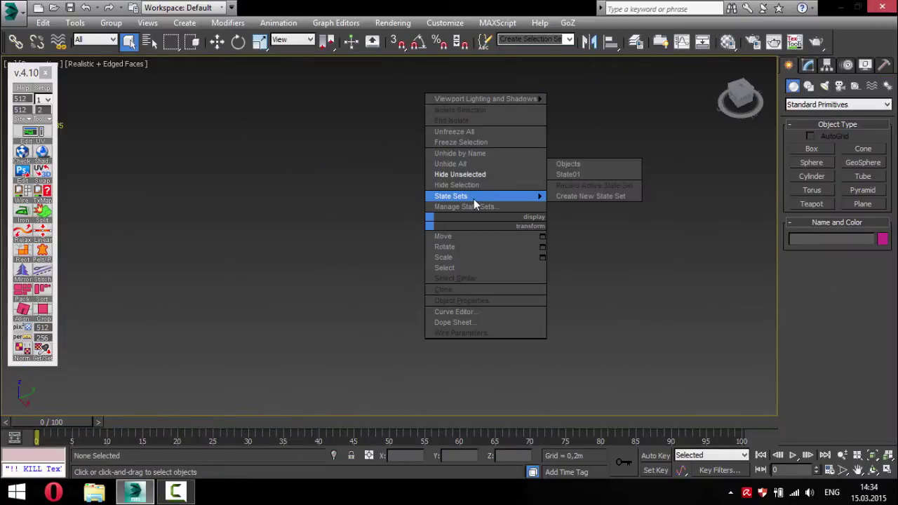
click(489, 183)
Isolate the trigger band Box008, add Unwrap UVW and open its UV editor.
alt+middle_drag(477, 206, 497, 324)
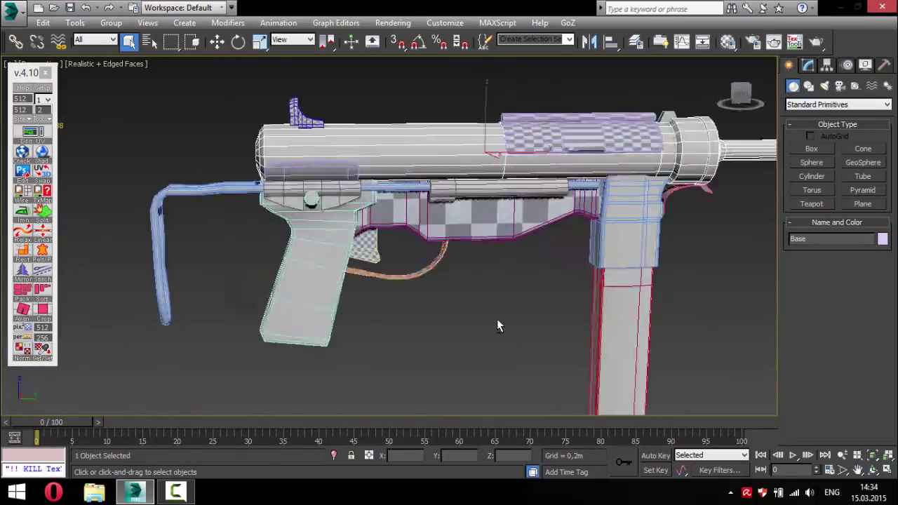
click(372, 287)
key(alt+q)
mouse_move(357, 284)
alt+middle_down()
mouse_move(346, 316)
mouse_move(531, 203)
mouse_move(630, 264)
alt+middle_up()
key(u)
click(42, 153)
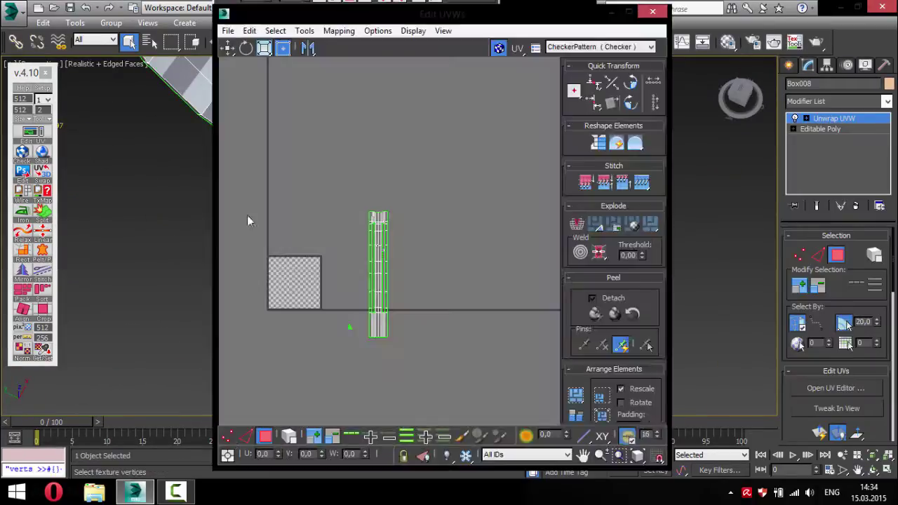
Orbit around the band and select a face at its end to view its UVs.
scroll(417, 238, up, 3)
scroll(347, 254, up, 3)
scroll(340, 187, down, 3)
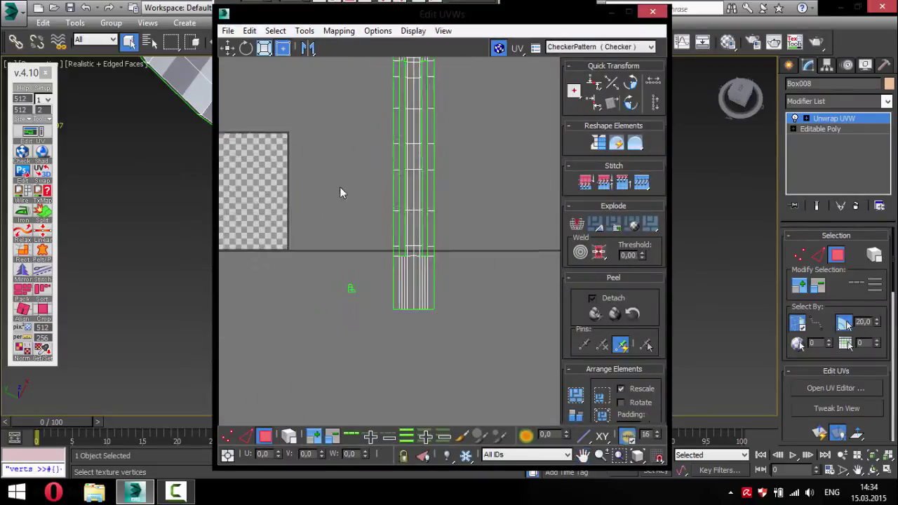
scroll(394, 354, down, 1)
mouse_move(351, 243)
alt+middle_down()
mouse_move(469, 227)
mouse_move(488, 184)
alt+middle_up()
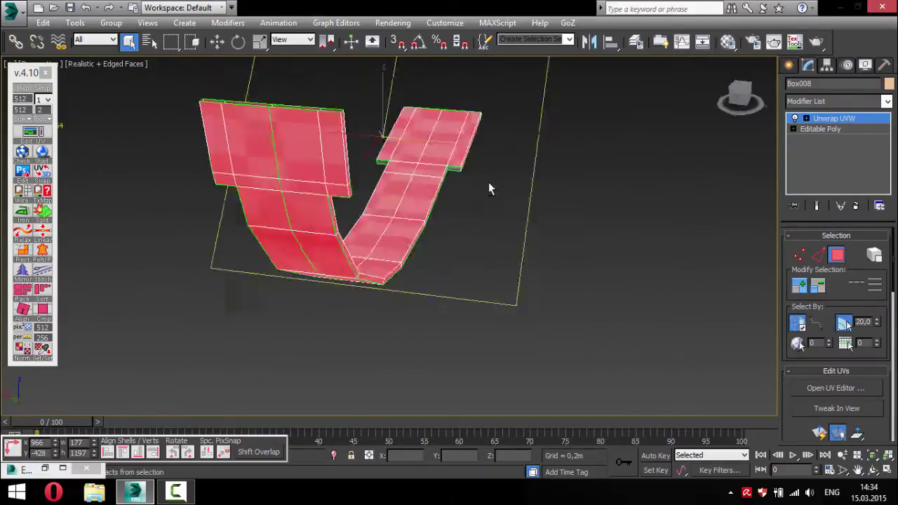
scroll(428, 224, up, 5)
click(19, 229)
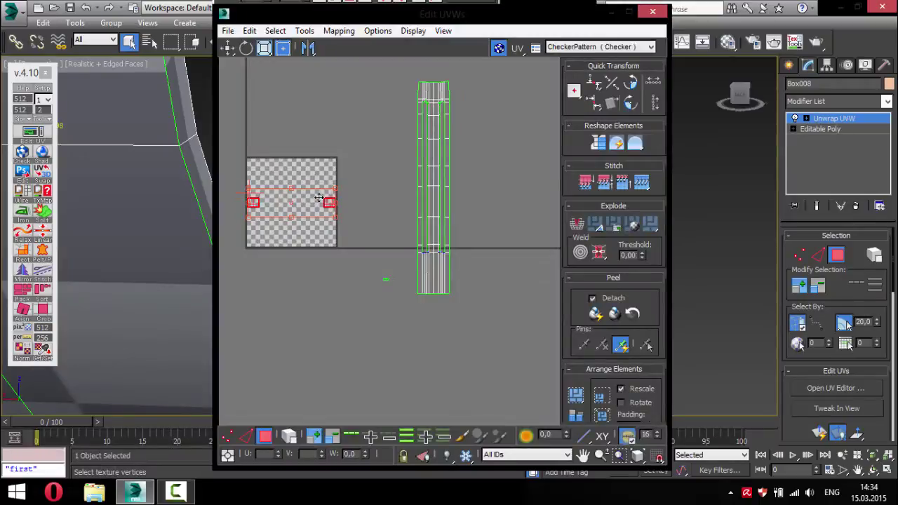
click(612, 13)
alt+middle_drag(288, 255, 295, 270)
click(351, 131)
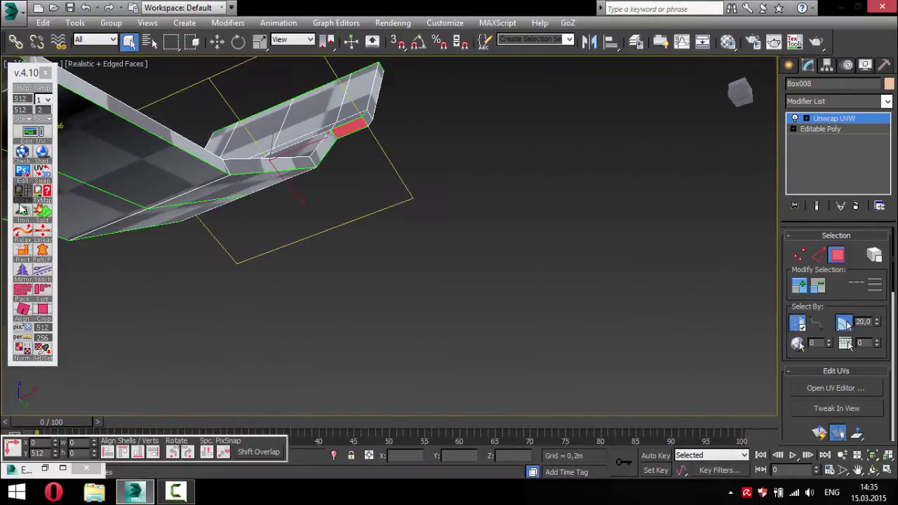
click(31, 131)
Scale the whole UV strip up to an even checker size and close the editor.
scroll(491, 144, down, 3)
key(ctrl+a)
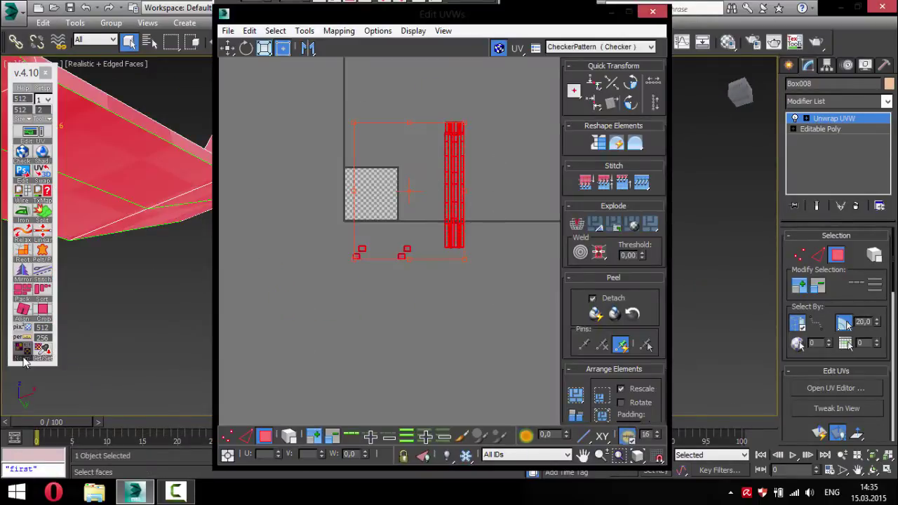
click(23, 350)
click(365, 265)
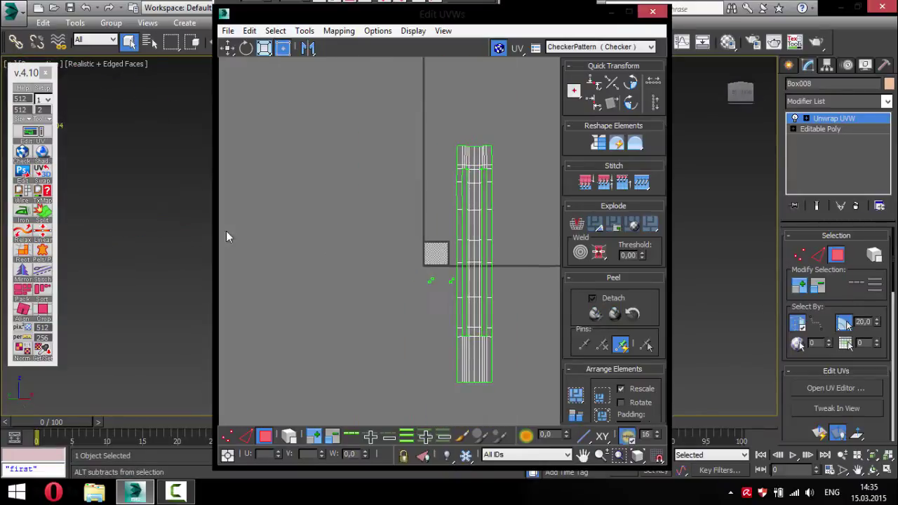
click(612, 12)
Orbit onto the checkered strip, recheck its UVs in the editor and close it.
scroll(469, 241, up, 5)
alt+middle_drag(440, 226, 269, 367)
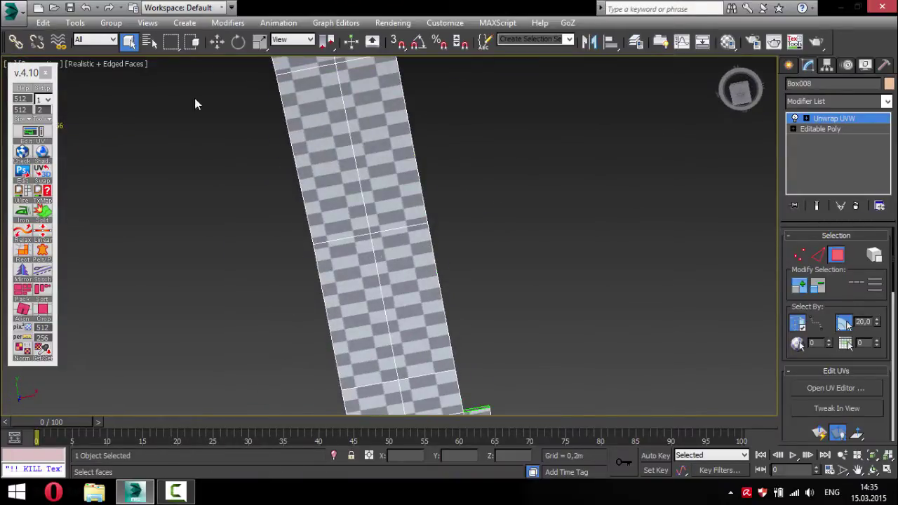
click(31, 132)
key(ctrl+a)
scroll(336, 237, up, 3)
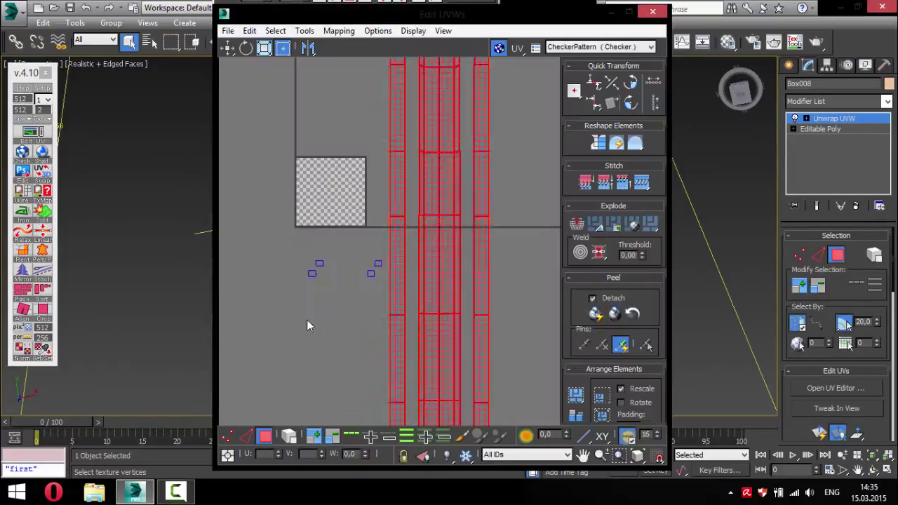
click(393, 281)
click(656, 15)
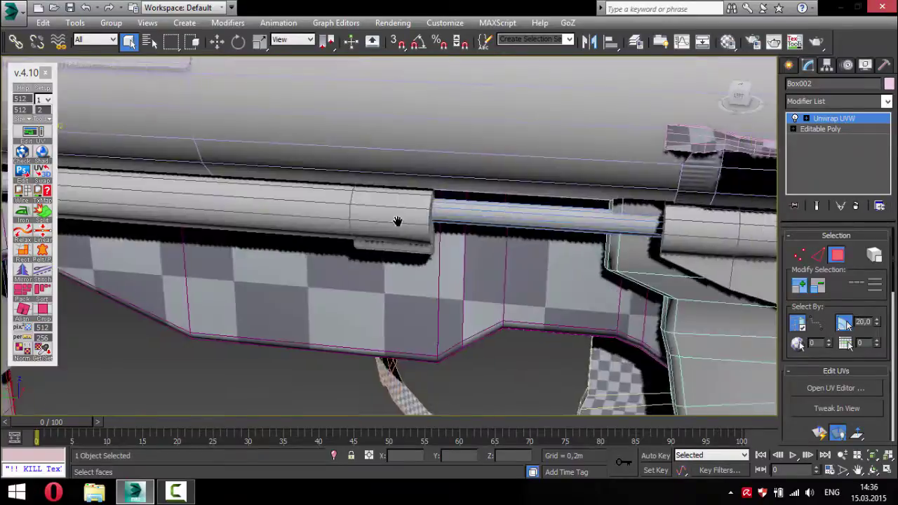
Operate the command panel for the stock rod Box001 and zoom the view to inspect it.
click(789, 65)
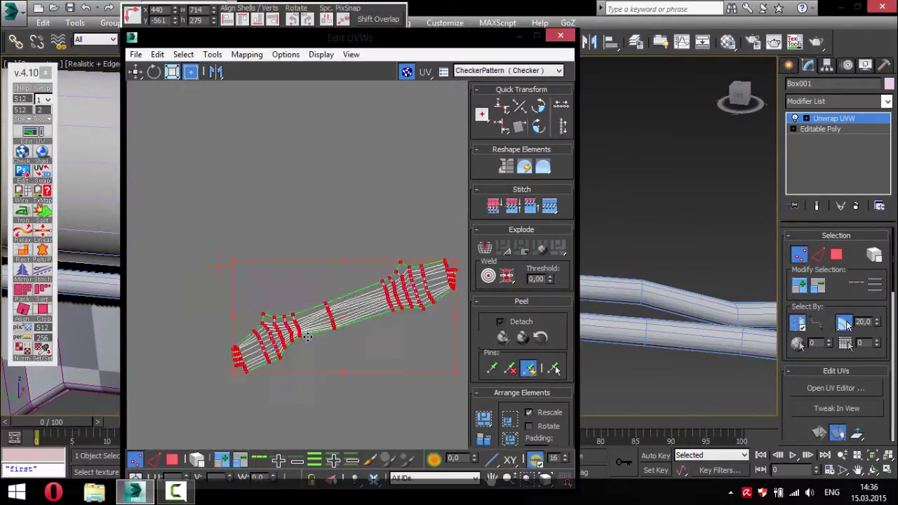
scroll(307, 337, up, 5)
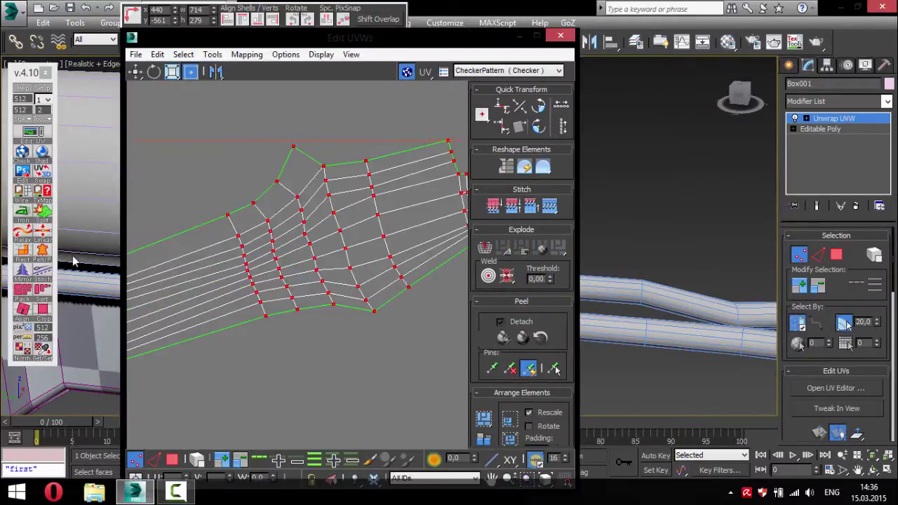
scroll(353, 395, down, 5)
scroll(443, 246, up, 5)
scroll(340, 322, up, 5)
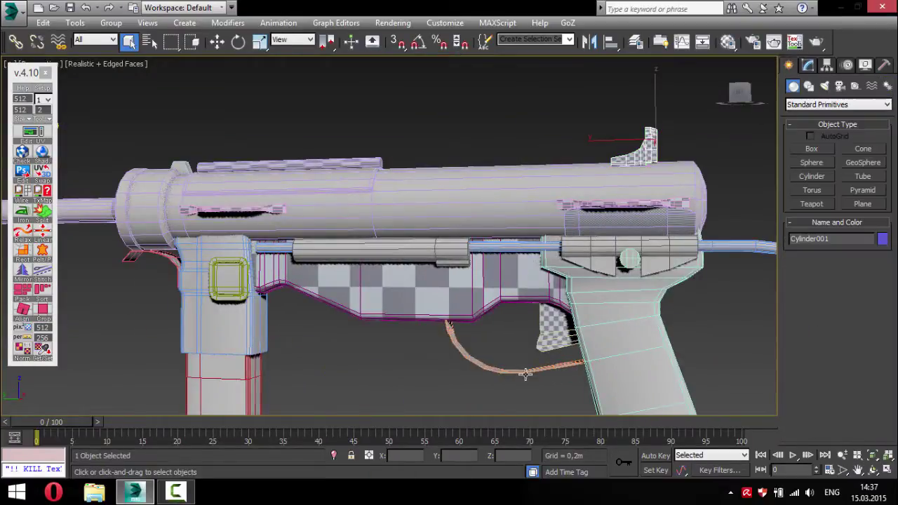
Unhide all the gun parts and give Box006 an Unwrap UVW, closing its UV editor.
right_click(418, 297)
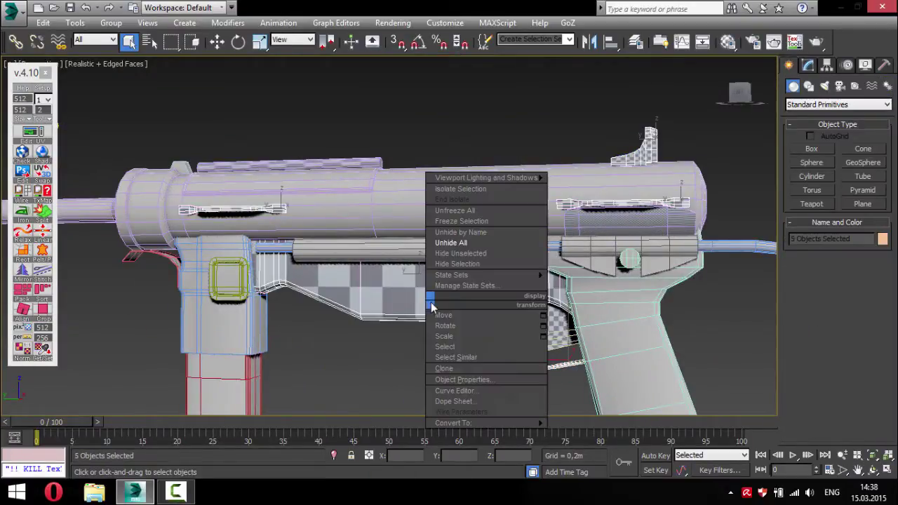
click(470, 248)
right_click(501, 227)
click(501, 227)
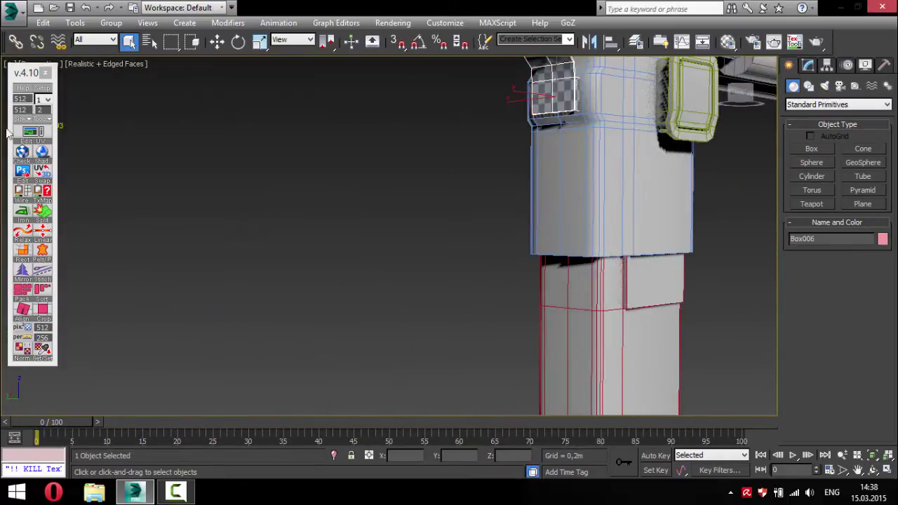
click(31, 131)
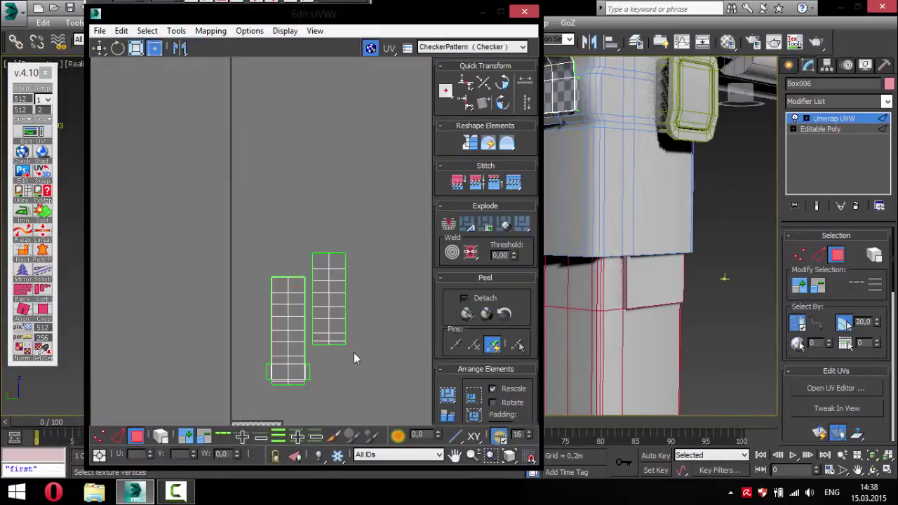
click(533, 11)
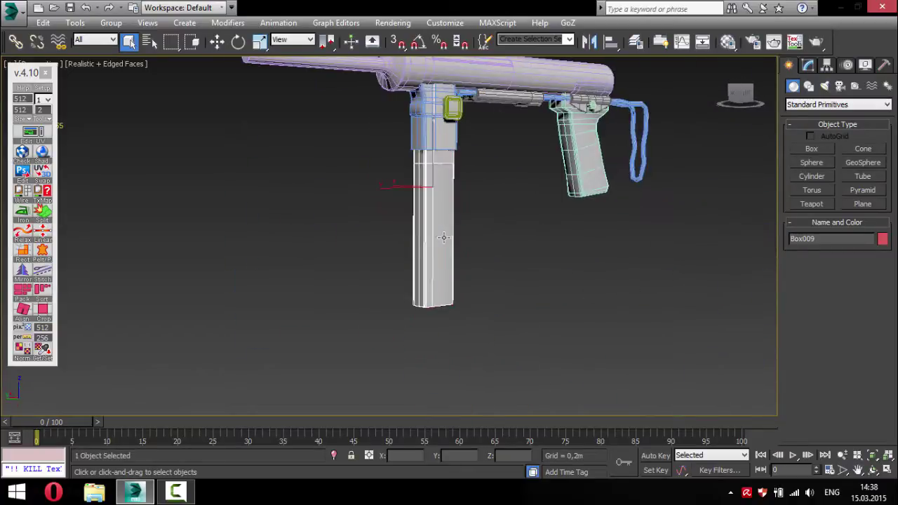
Apply the checker map and Unwrap UVW to magazine Box009 and select a long face.
click(30, 132)
mouse_move(674, 347)
alt+middle_down()
mouse_move(674, 161)
mouse_move(638, 276)
mouse_move(627, 193)
mouse_move(631, 260)
mouse_move(596, 278)
alt+middle_up()
click(638, 276)
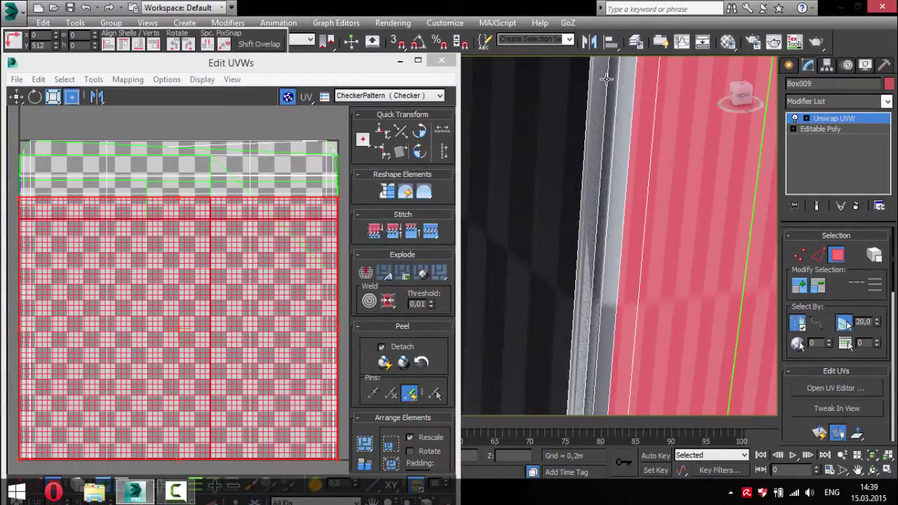
Select the magazine's narrow side strip faces and straighten their UV shell into a strip.
click(596, 279)
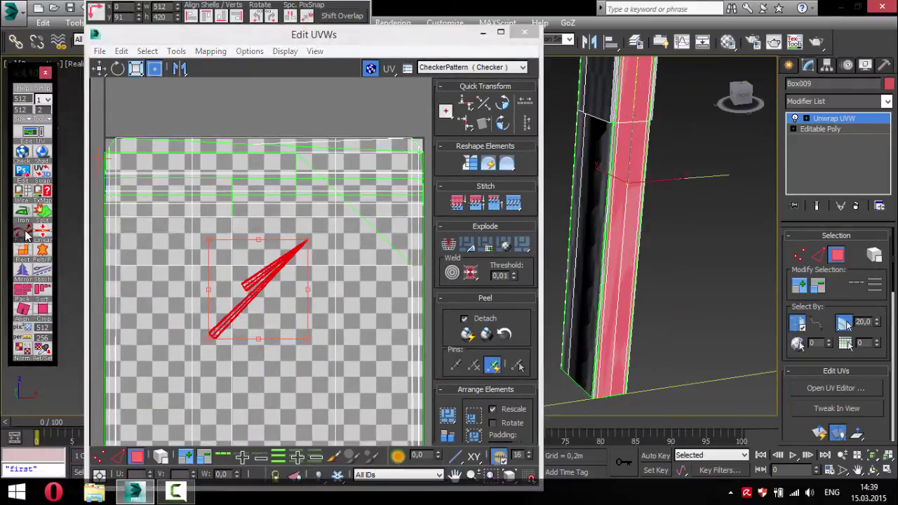
scroll(236, 304, down, 3)
scroll(211, 281, up, 8)
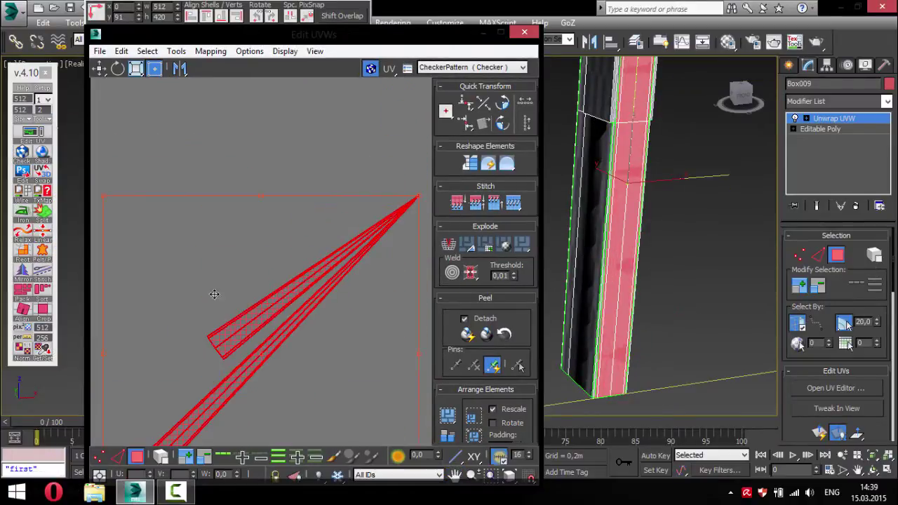
scroll(169, 239, down, 3)
alt+middle_drag(637, 247, 607, 198)
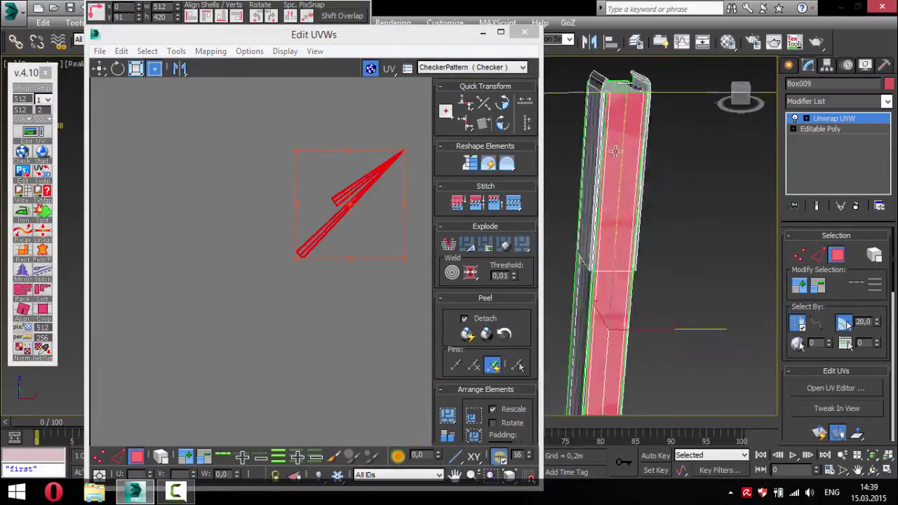
scroll(607, 198, up, 5)
scroll(607, 197, down, 3)
mouse_move(645, 356)
alt+middle_down()
mouse_move(680, 163)
mouse_move(695, 236)
alt+middle_up()
scroll(680, 164, up, 4)
scroll(680, 163, down, 3)
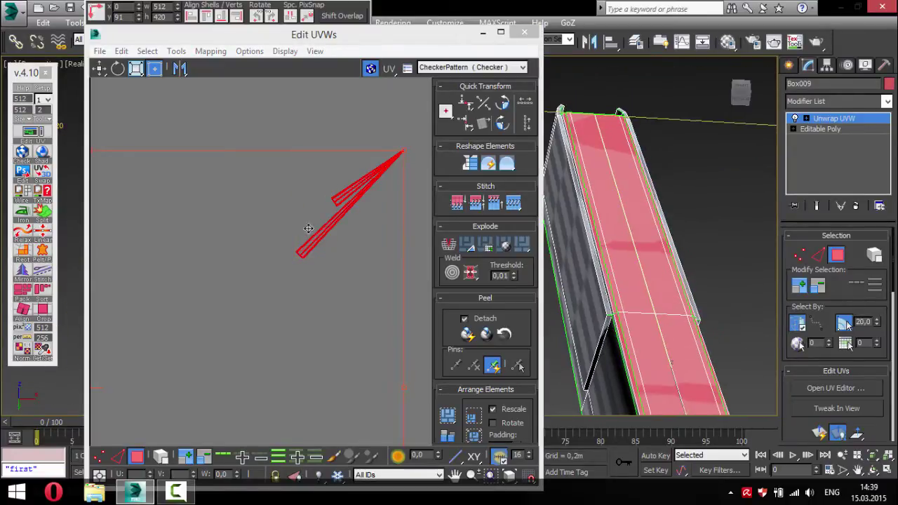
click(21, 228)
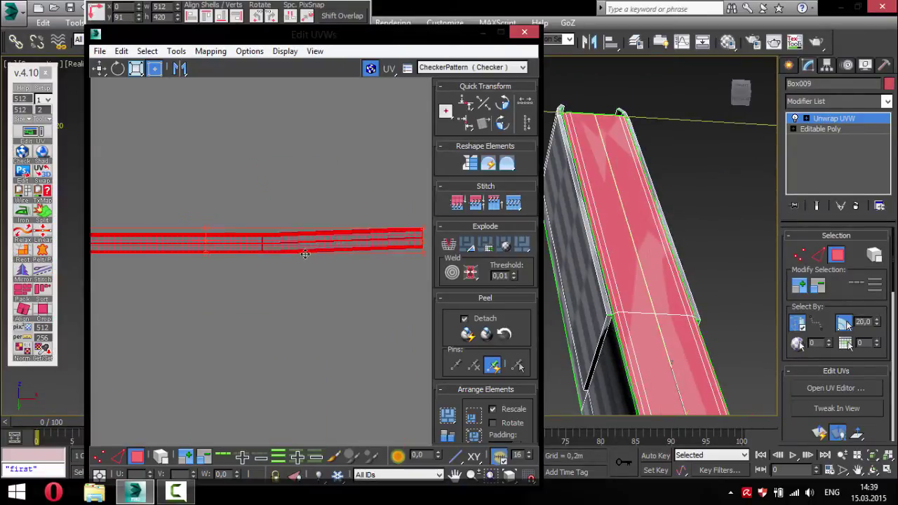
click(223, 320)
Straighten the next UV shell into a vertical strip, then check and clear the face selection.
middle_drag(260, 339, 251, 298)
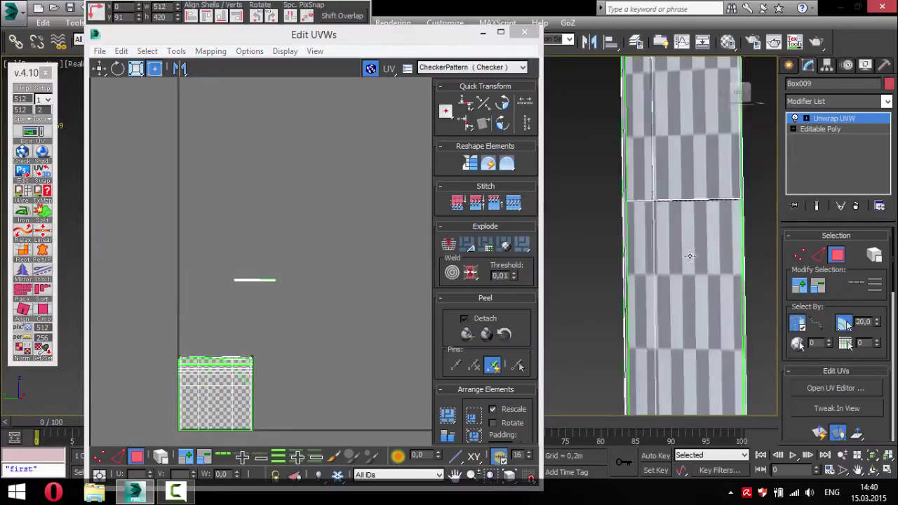
click(216, 393)
click(22, 222)
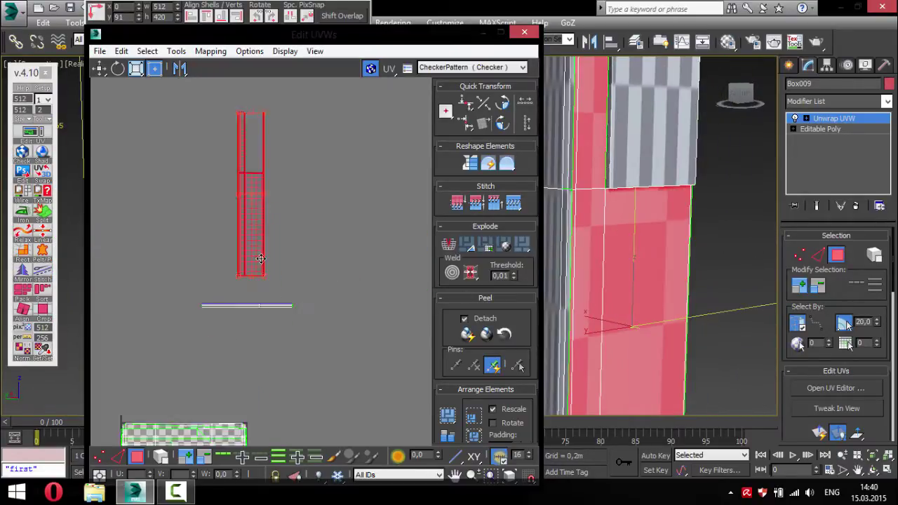
key(2)
scroll(289, 308, up, 3)
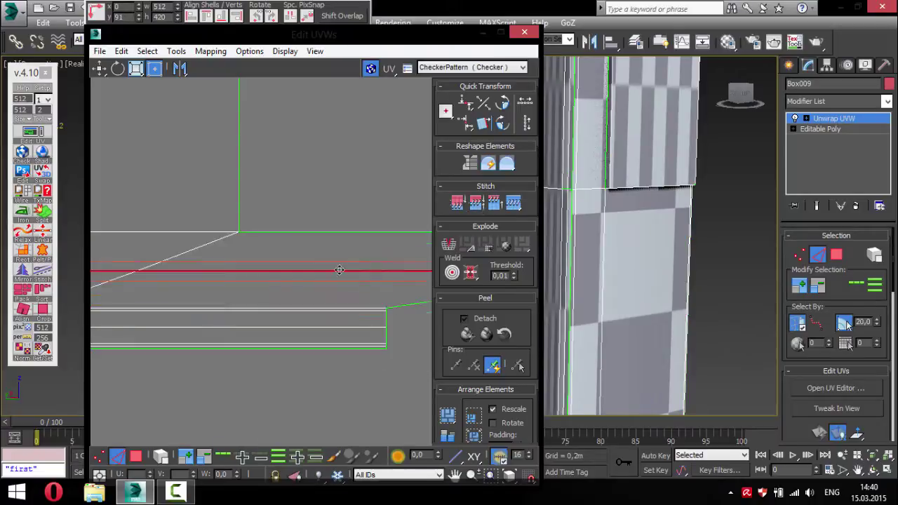
key(3)
click(329, 337)
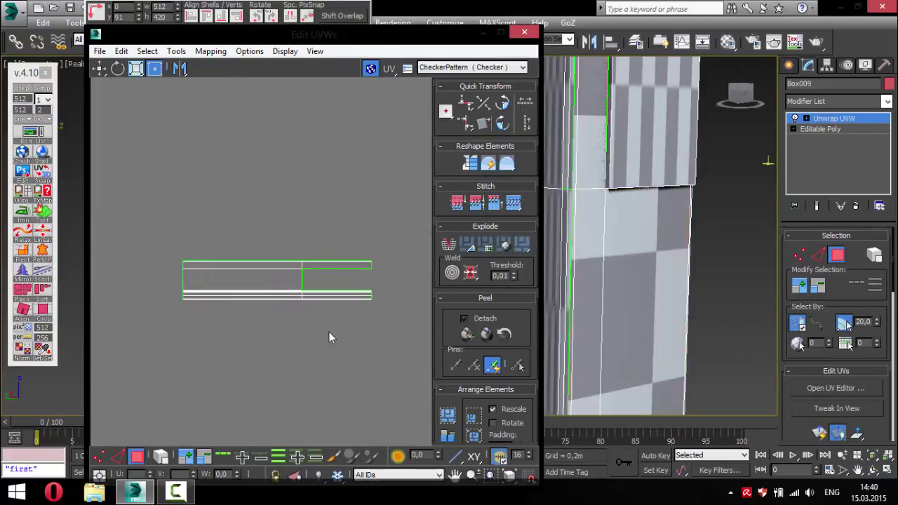
click(713, 328)
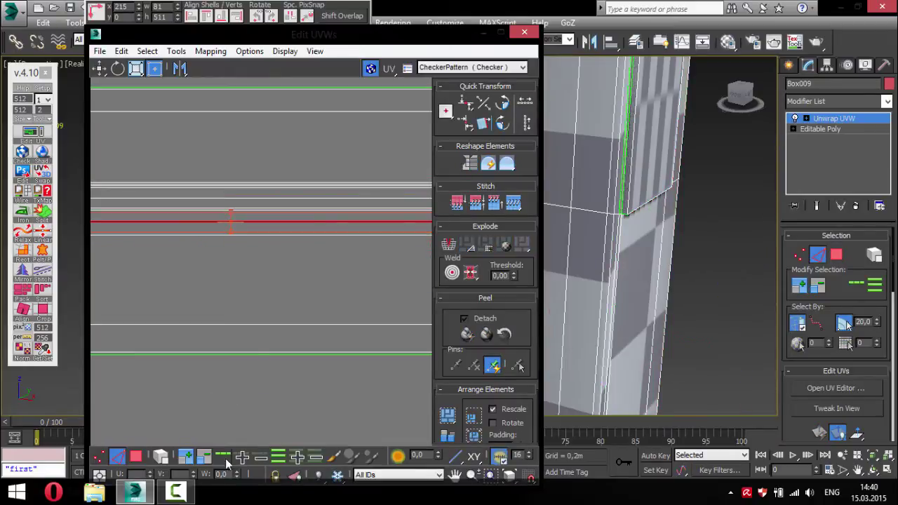
key(3)
key(ctrl+a)
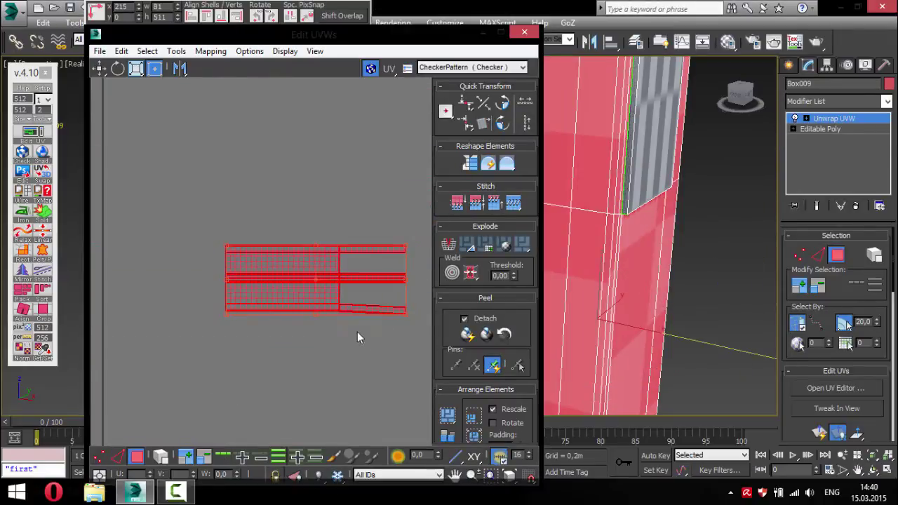
click(305, 351)
Inspect the column's checker texture from several angles with the UV editor minimised.
click(482, 32)
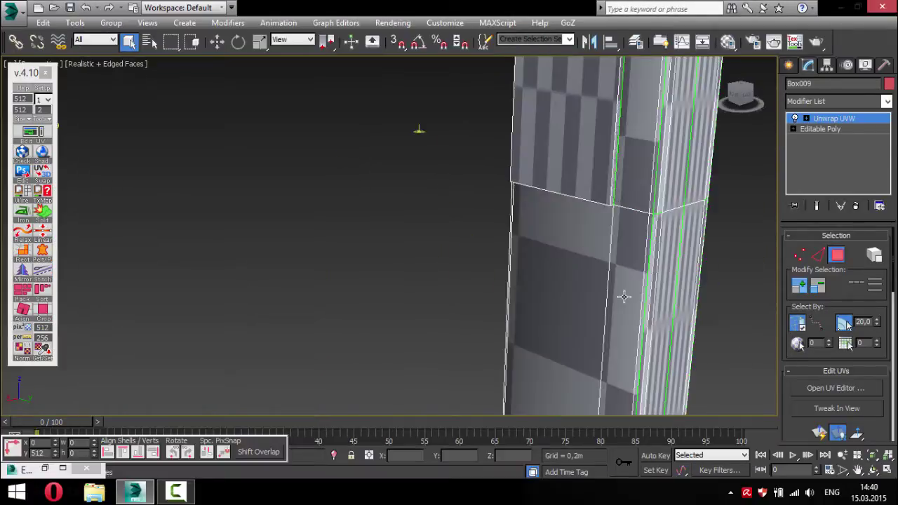
scroll(440, 226, up, 3)
scroll(440, 226, down, 5)
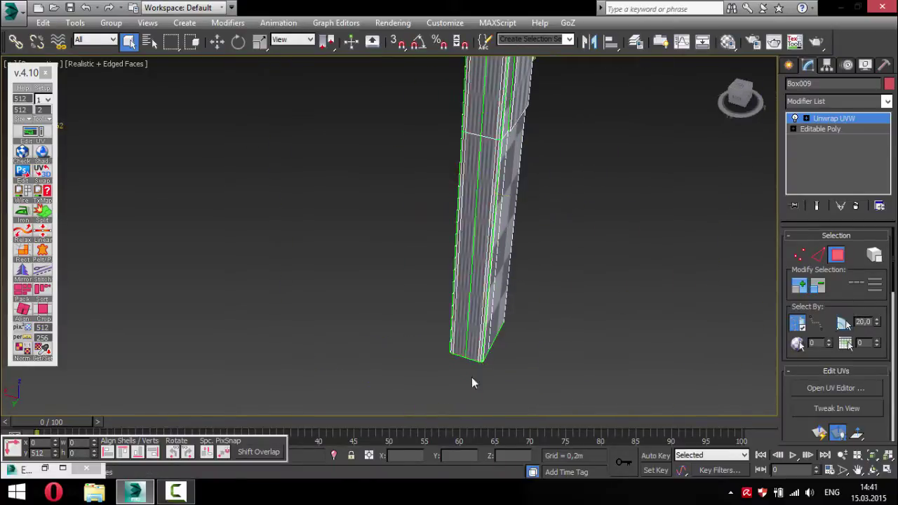
mouse_move(471, 377)
alt+middle_down()
mouse_move(593, 262)
mouse_move(457, 260)
mouse_move(540, 144)
mouse_move(555, 207)
alt+middle_up()
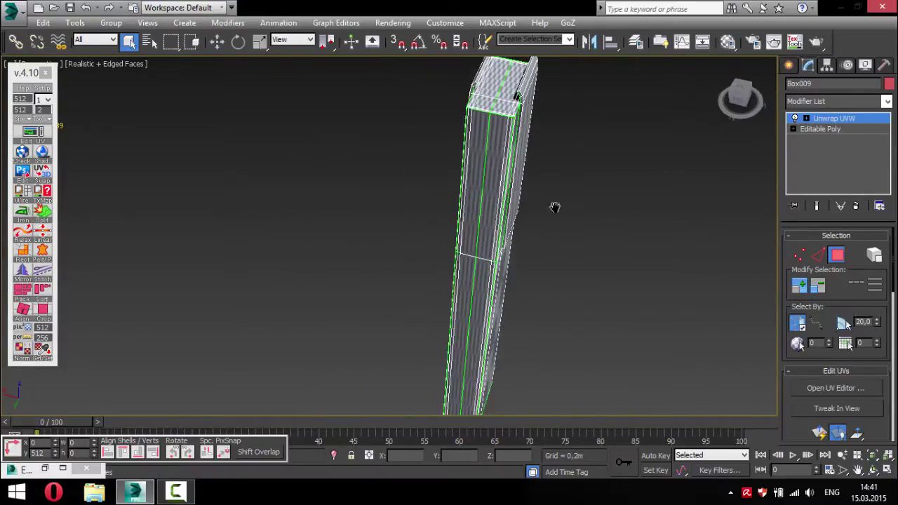
mouse_move(484, 377)
alt+middle_down()
mouse_move(561, 315)
mouse_move(653, 364)
alt+middle_up()
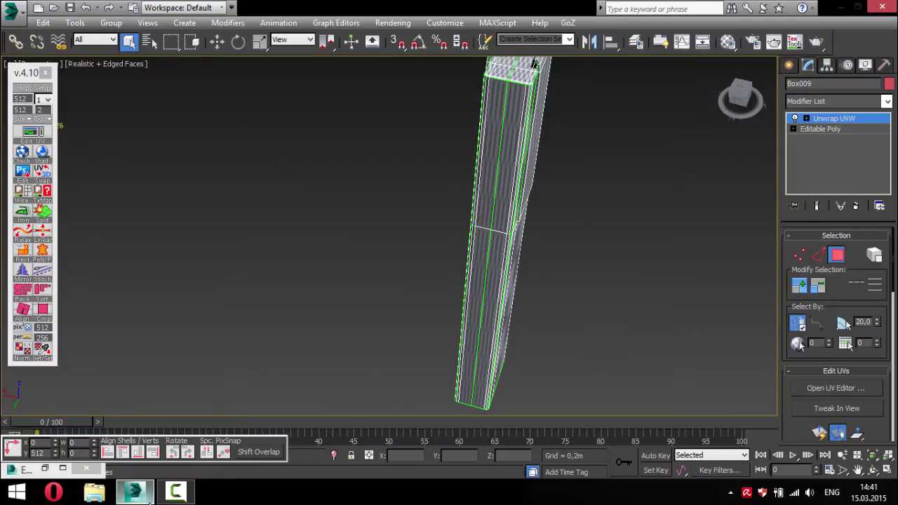
scroll(487, 297, up, 2)
alt+middle_drag(487, 297, 457, 265)
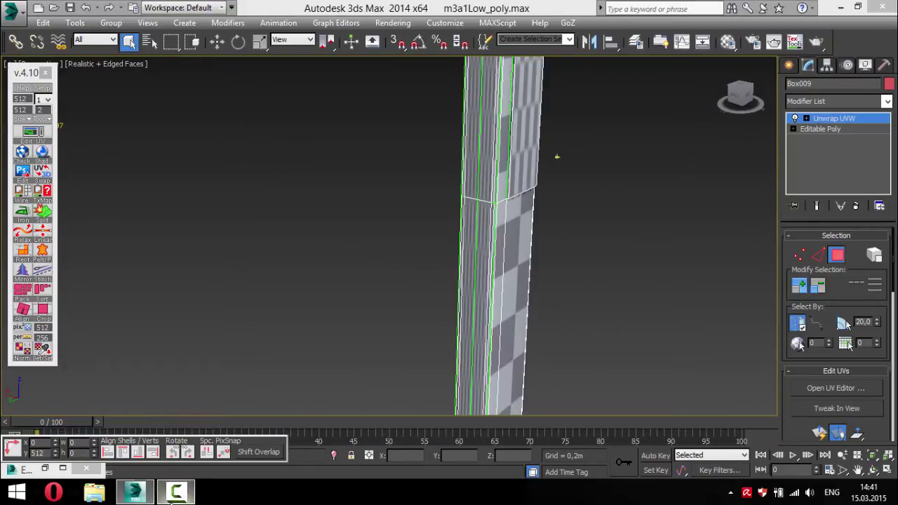
mouse_move(578, 277)
alt+middle_down()
mouse_move(479, 232)
mouse_move(598, 300)
alt+middle_up()
scroll(479, 232, up, 5)
scroll(479, 232, up, 3)
click(47, 469)
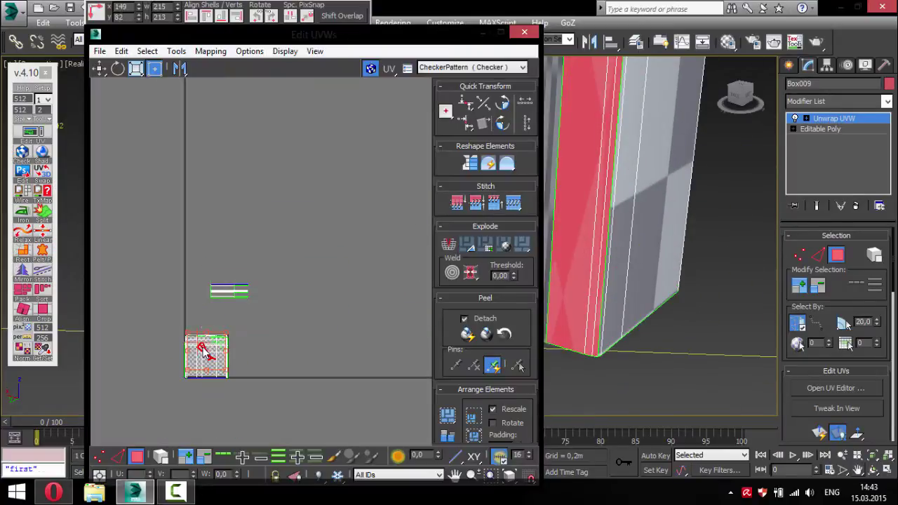
Straighten the selected shell into a horizontal strip and move it out of the checker square.
click(27, 229)
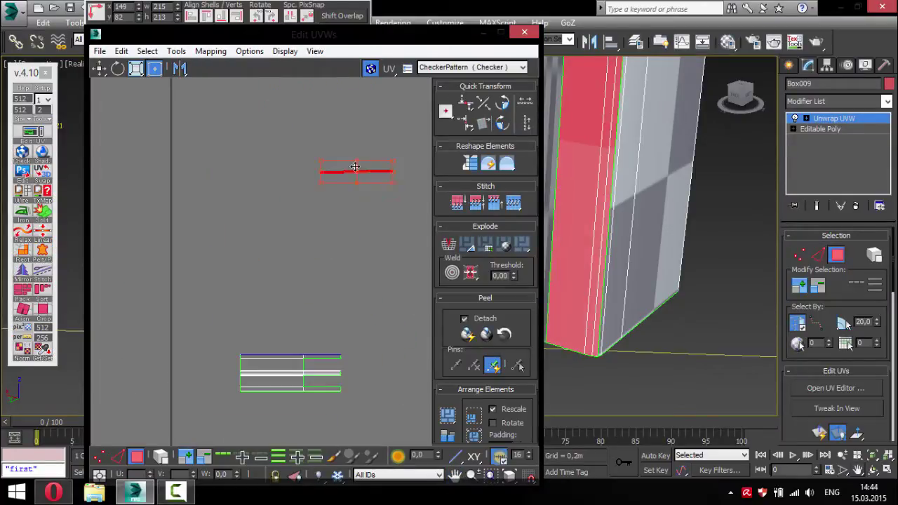
key(2)
scroll(308, 365, up, 4)
click(484, 35)
key(4)
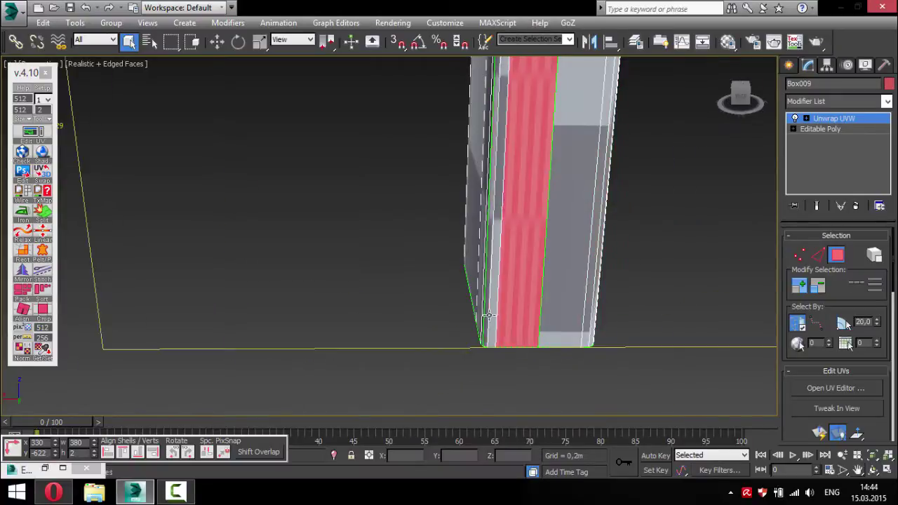
middle_drag(491, 211, 503, 244)
key(z)
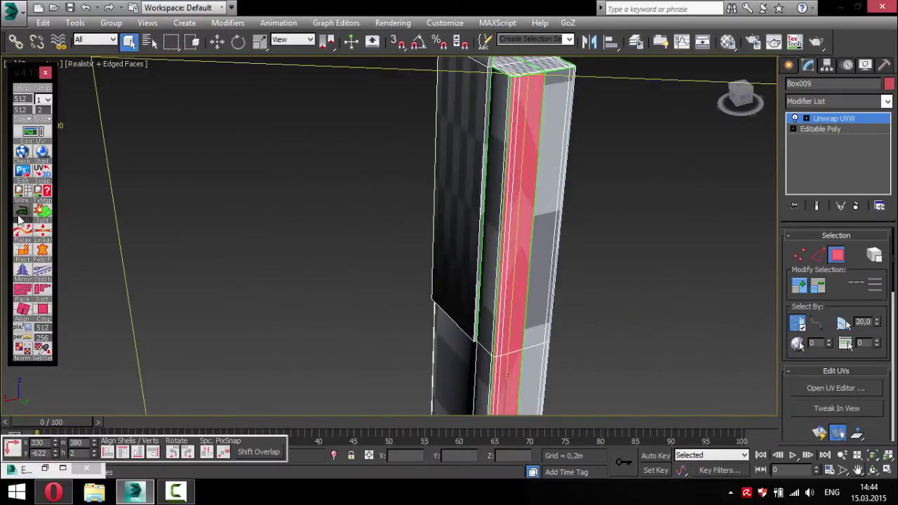
click(44, 468)
alt+middle_drag(621, 227, 667, 246)
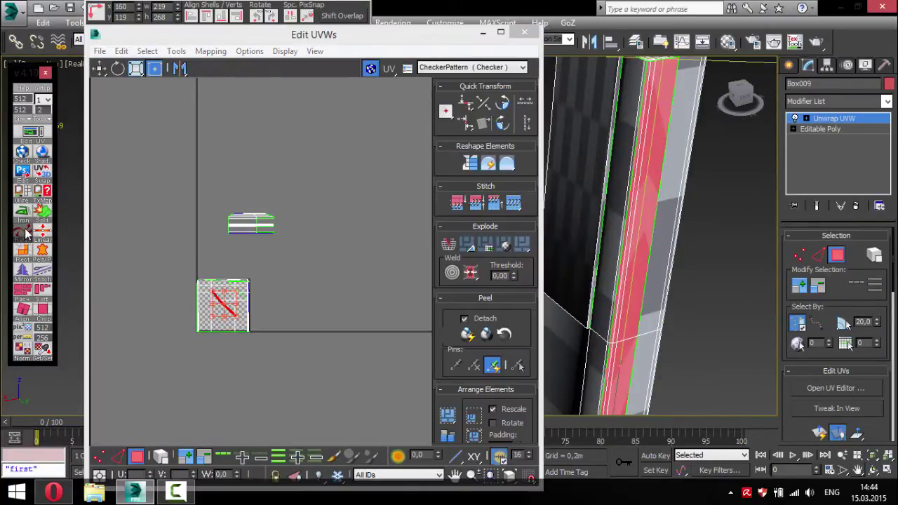
drag(227, 311, 411, 281)
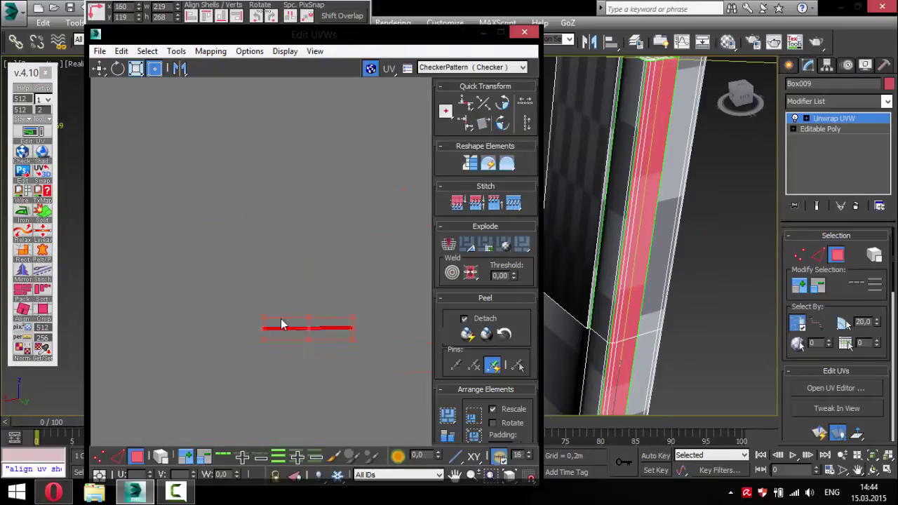
click(211, 460)
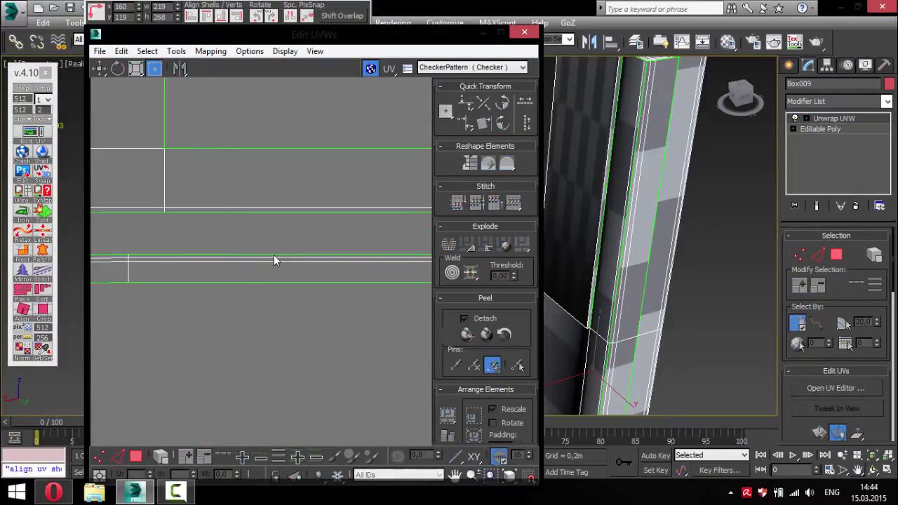
Select Box009's end face and straighten it into a tall UV strip.
key(3)
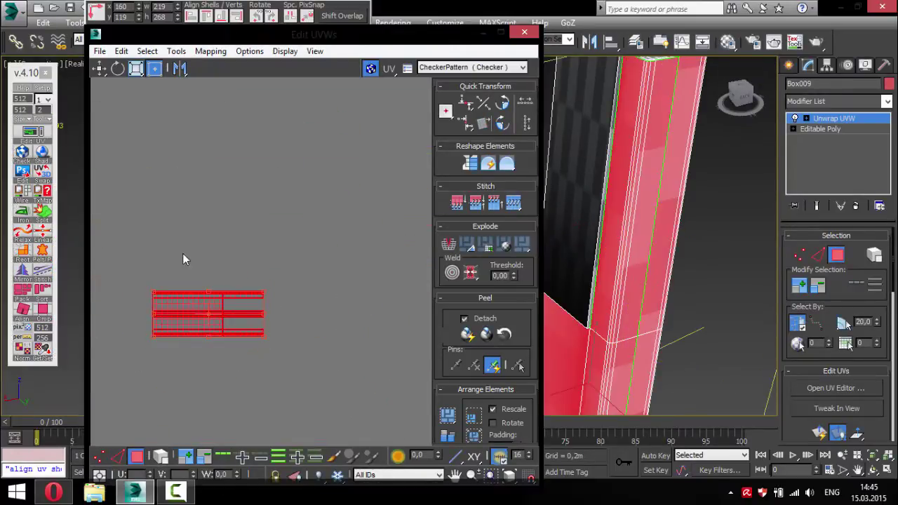
click(183, 254)
key(shift+z)
click(654, 310)
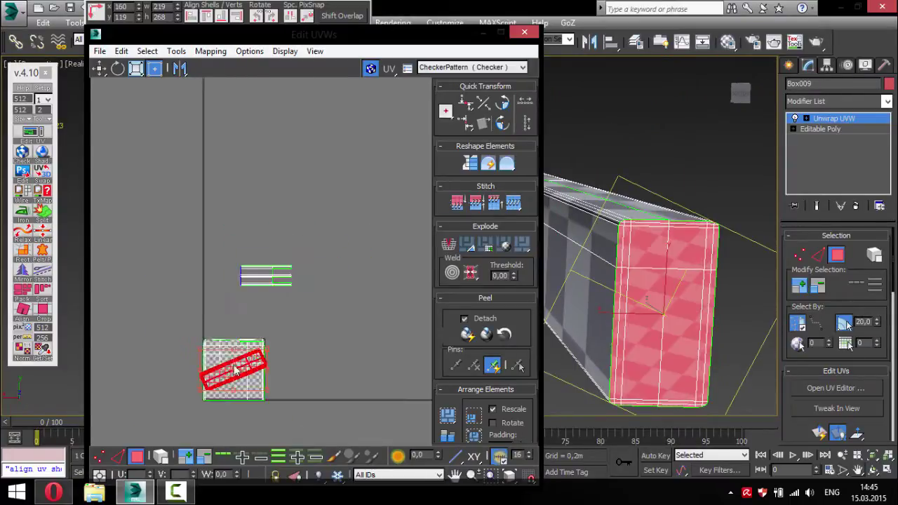
scroll(302, 204, up, 5)
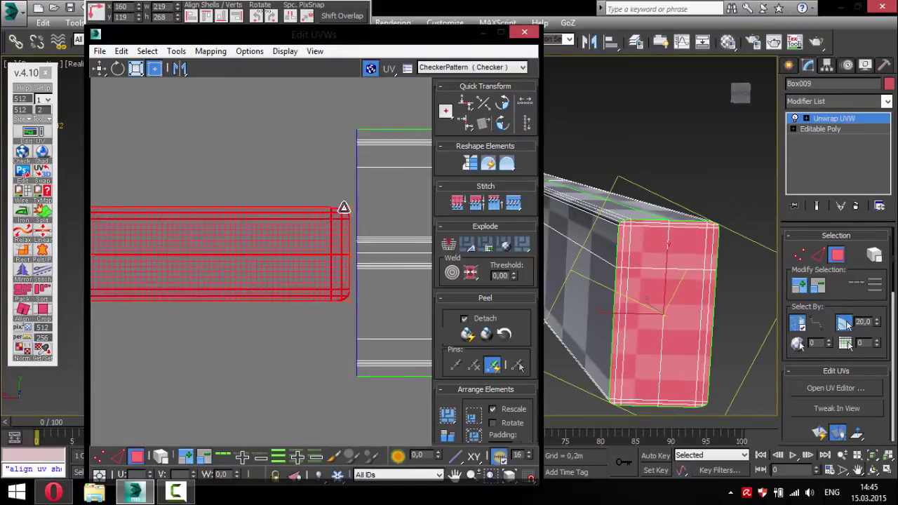
scroll(336, 250, up, 5)
key(2)
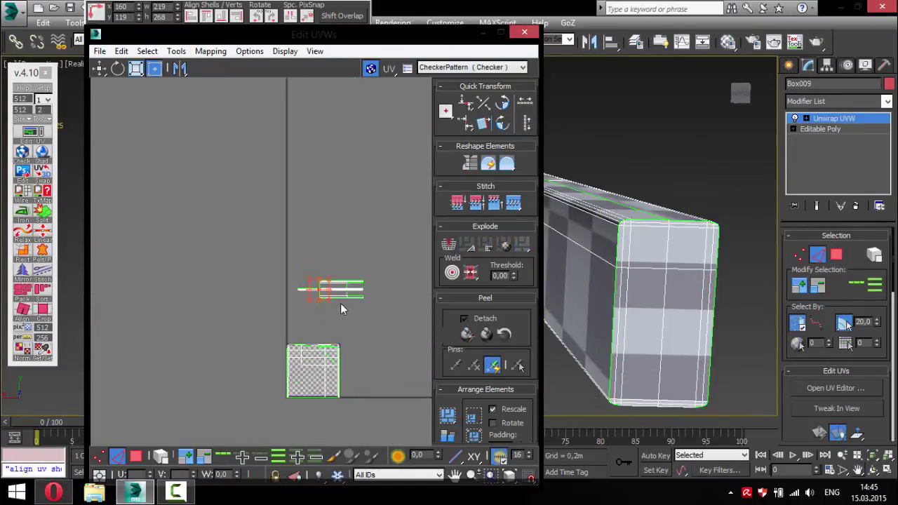
middle_drag(383, 381, 353, 242)
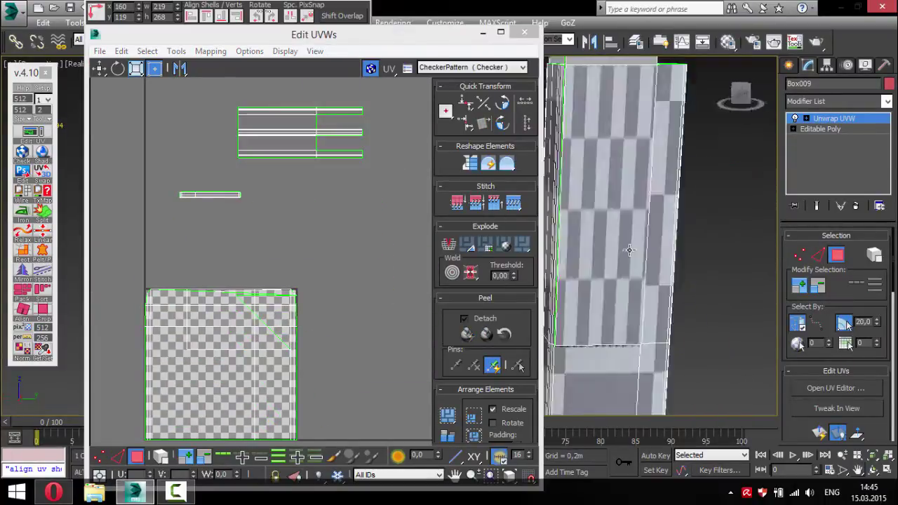
click(33, 217)
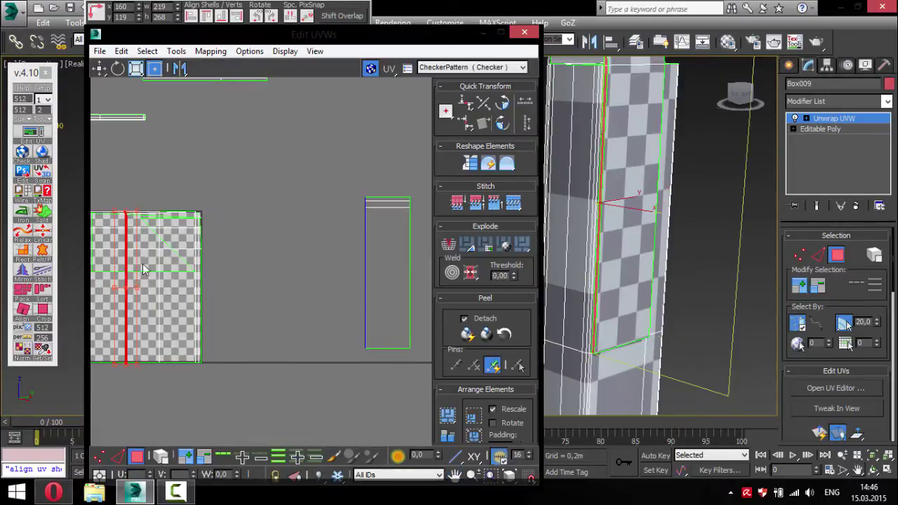
scroll(364, 310, up, 3)
scroll(571, 290, up, 2)
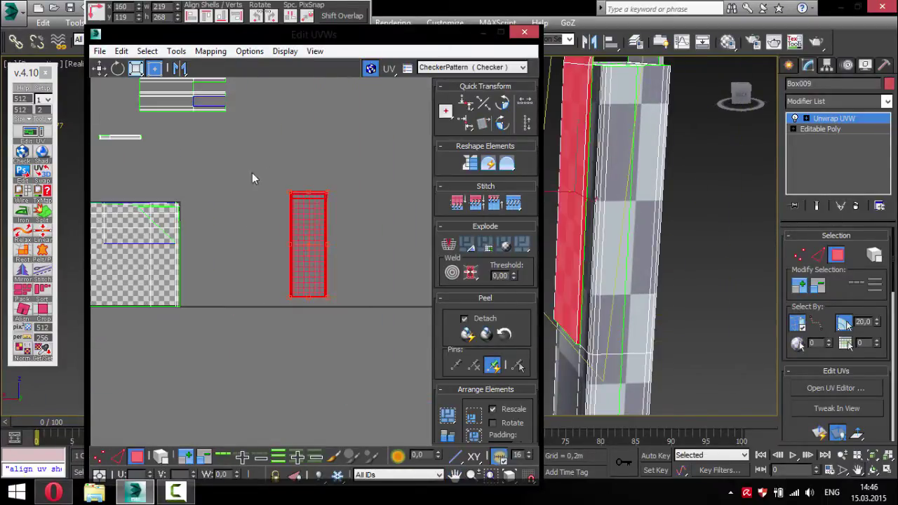
key(z)
Stitch the cap strip's edge onto the tall shell's top, then select the tall shell.
alt+middle_drag(631, 267, 664, 238)
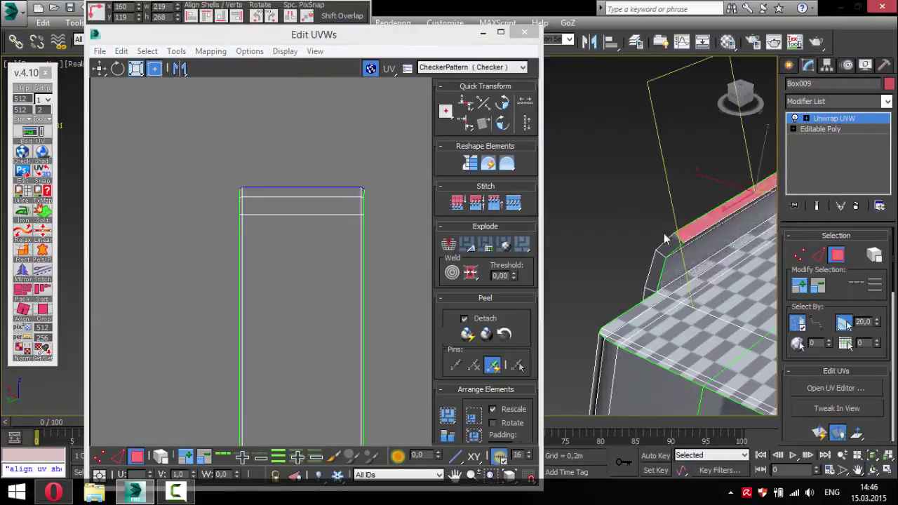
click(664, 238)
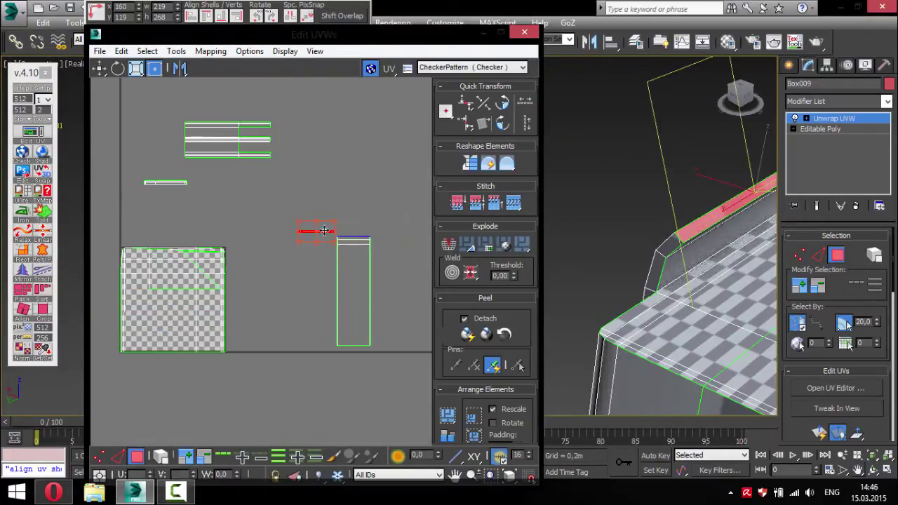
click(361, 227)
scroll(361, 227, up, 3)
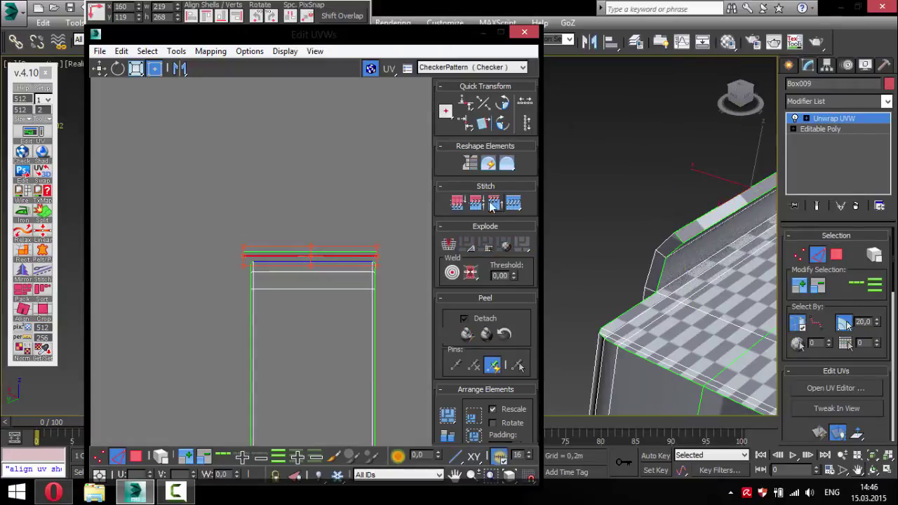
click(493, 203)
scroll(247, 368, down, 3)
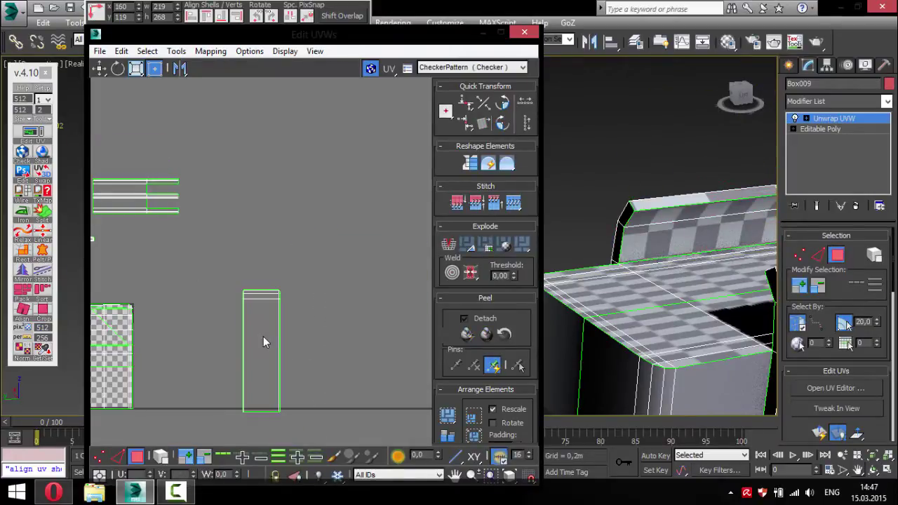
click(263, 338)
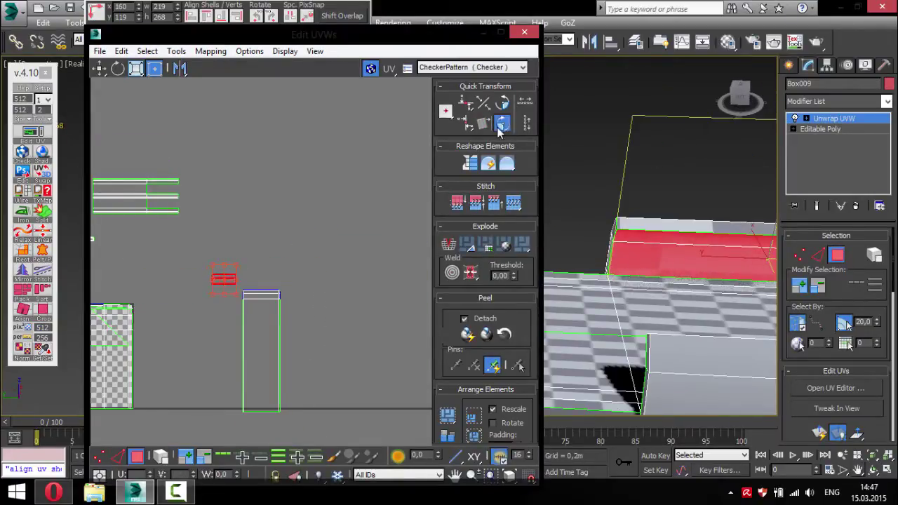
key(3)
scroll(346, 371, down, 3)
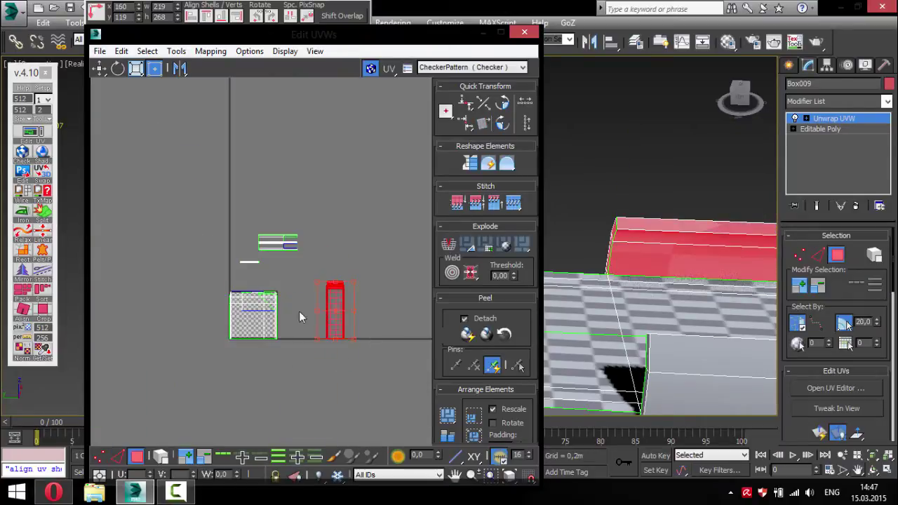
scroll(335, 298, up, 5)
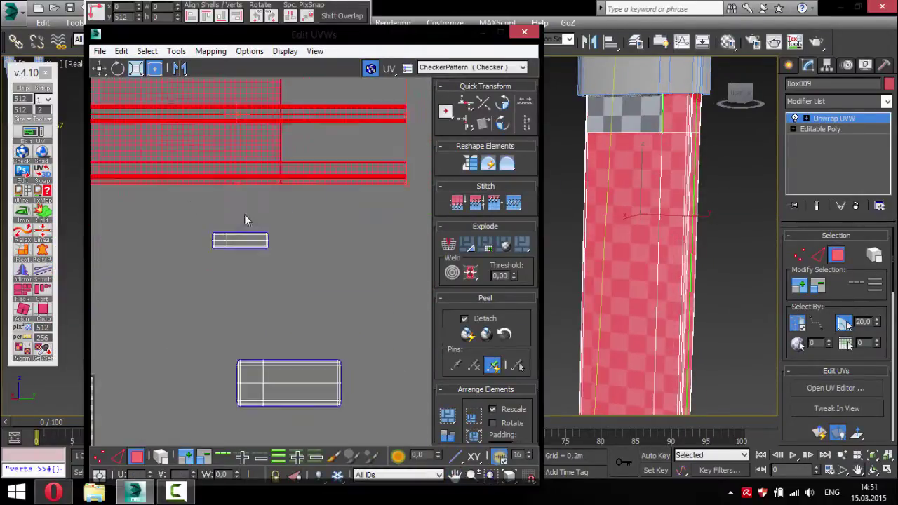
Select a row of UV vertices in Box009's layout.
key(1)
drag(159, 163, 318, 175)
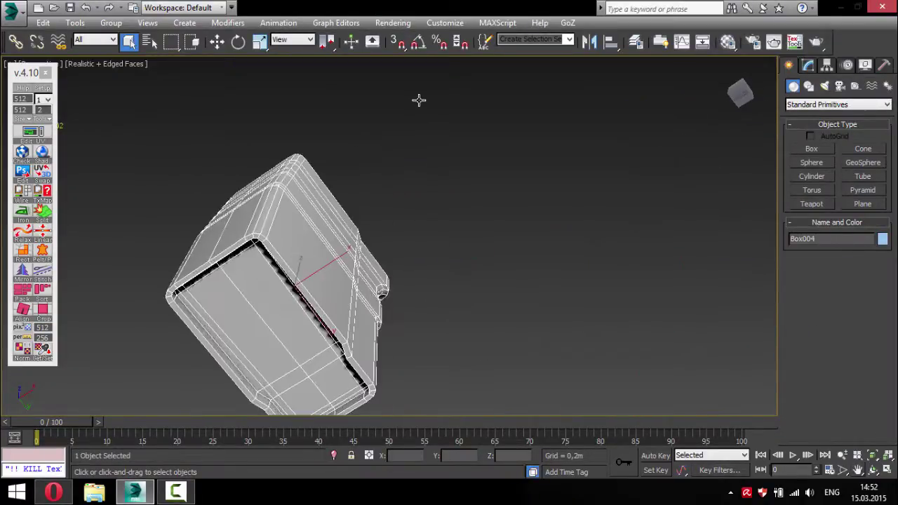
Select a block of Box004's faces and open Edit UVWs.
alt+middle_drag(419, 98, 309, 221)
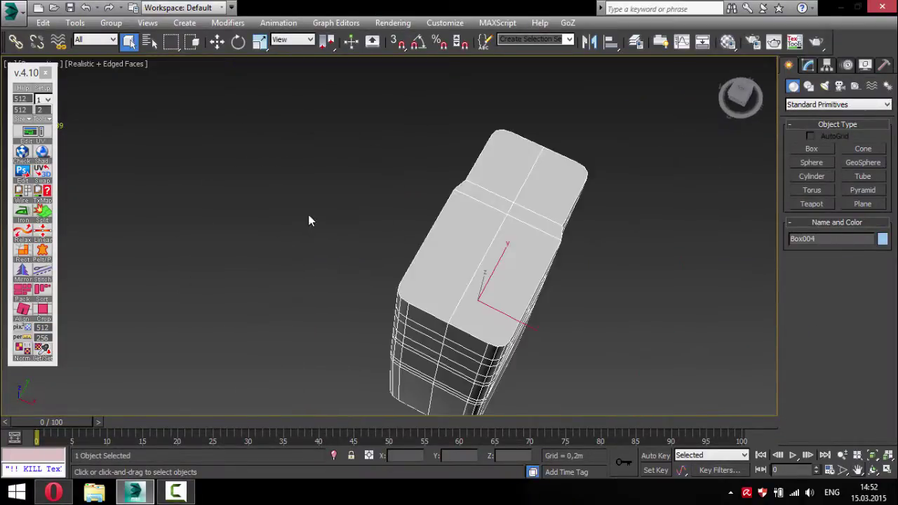
click(46, 173)
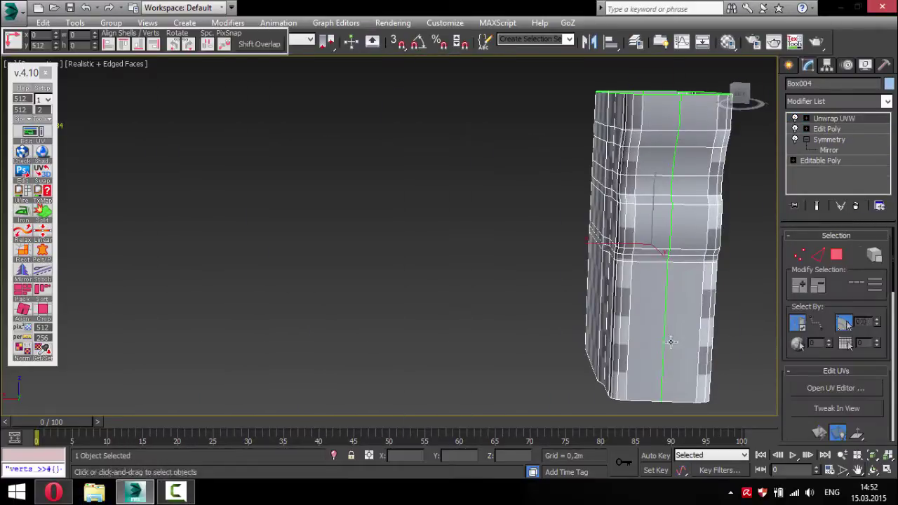
click(657, 243)
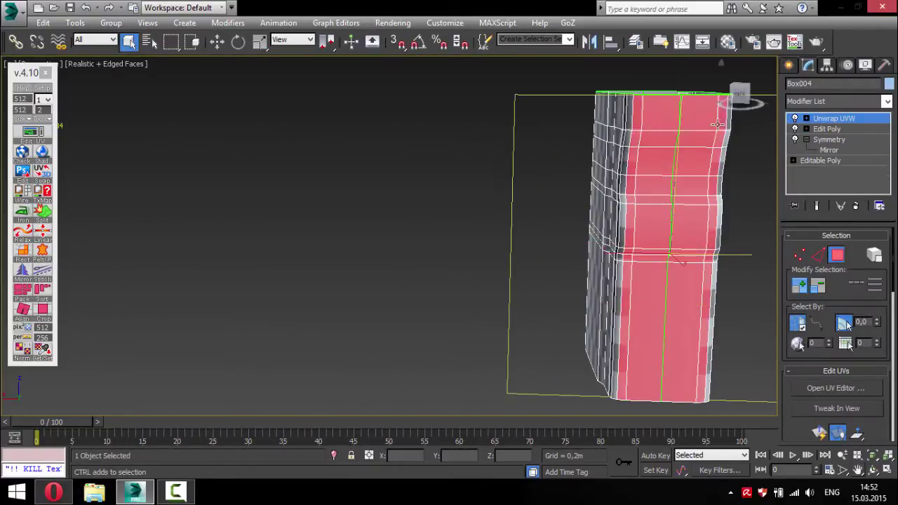
alt+middle_drag(717, 124, 726, 159)
alt+middle_drag(720, 267, 654, 125)
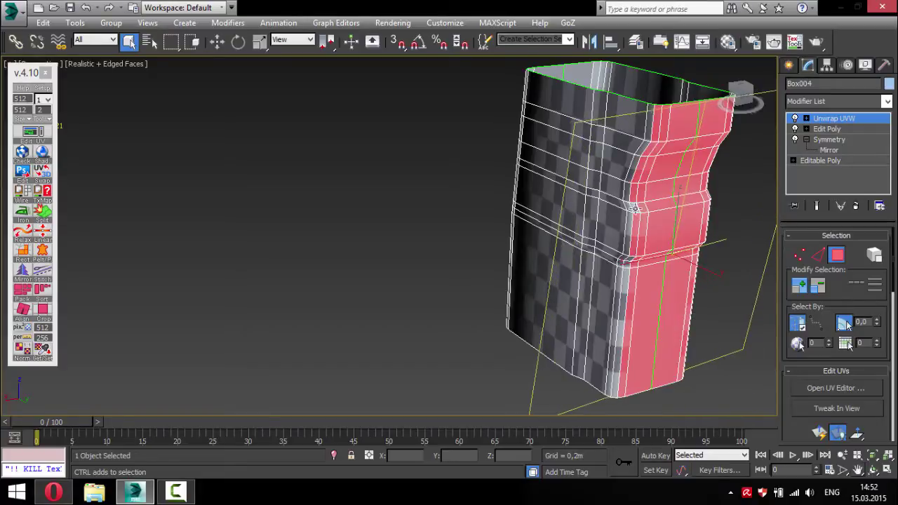
click(33, 199)
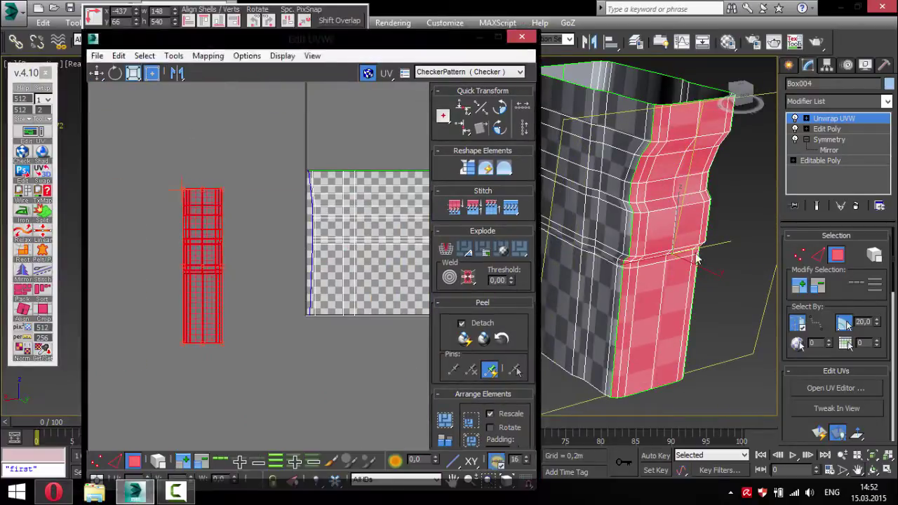
Select Box004's whole UV shell and check its checker mapping around the box.
scroll(130, 283, up, 3)
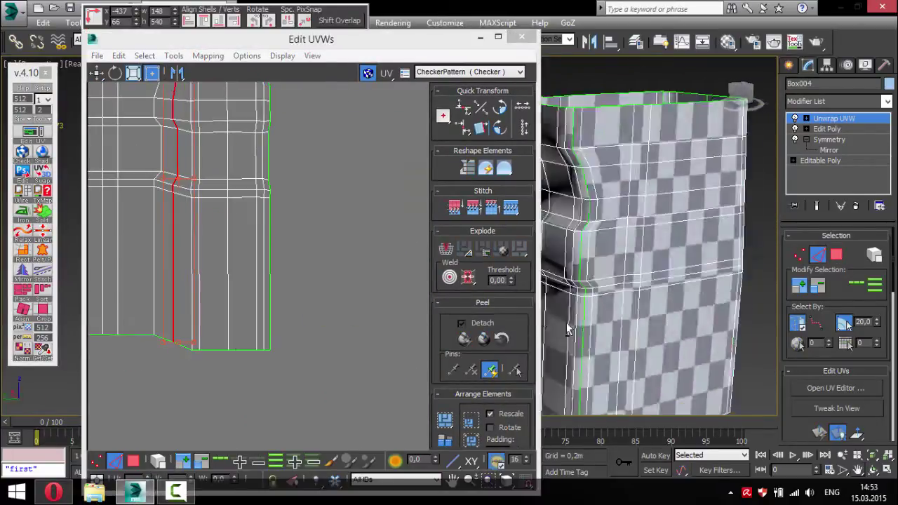
drag(130, 283, 190, 361)
click(190, 361)
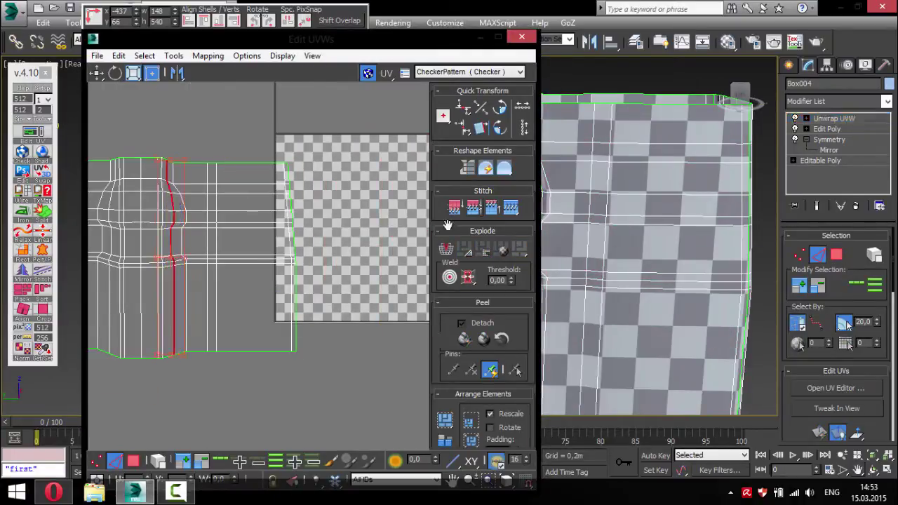
key(3)
key(ctrl+a)
scroll(300, 341, down, 3)
scroll(300, 340, up, 4)
scroll(300, 340, down, 2)
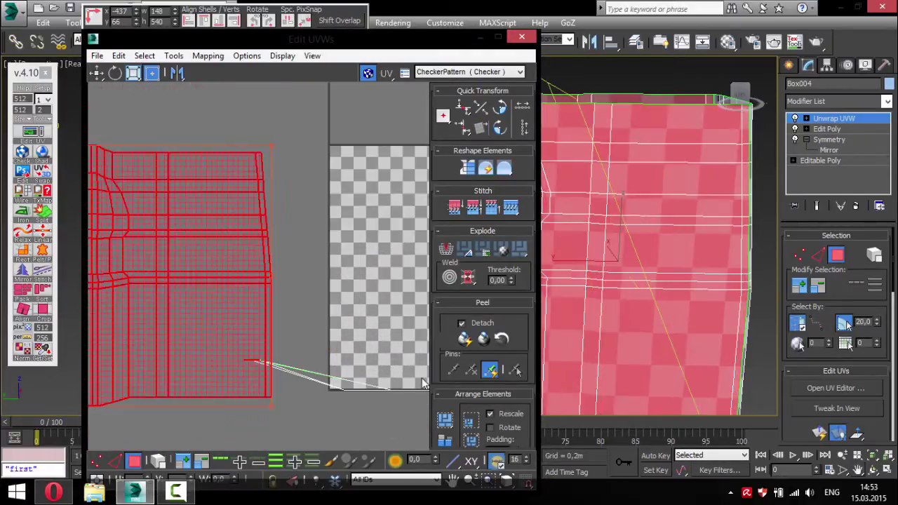
mouse_move(632, 316)
alt+middle_down()
mouse_move(695, 277)
mouse_move(691, 257)
alt+middle_up()
click(566, 309)
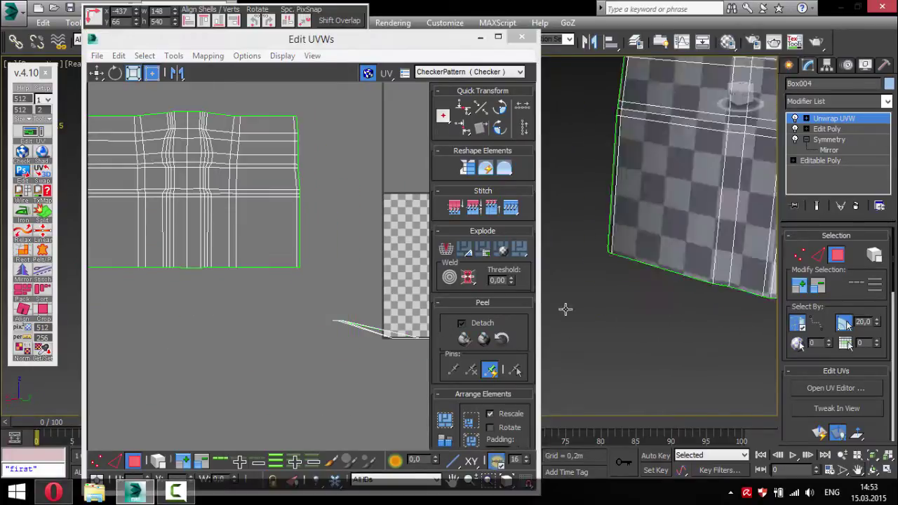
alt+middle_drag(565, 309, 669, 309)
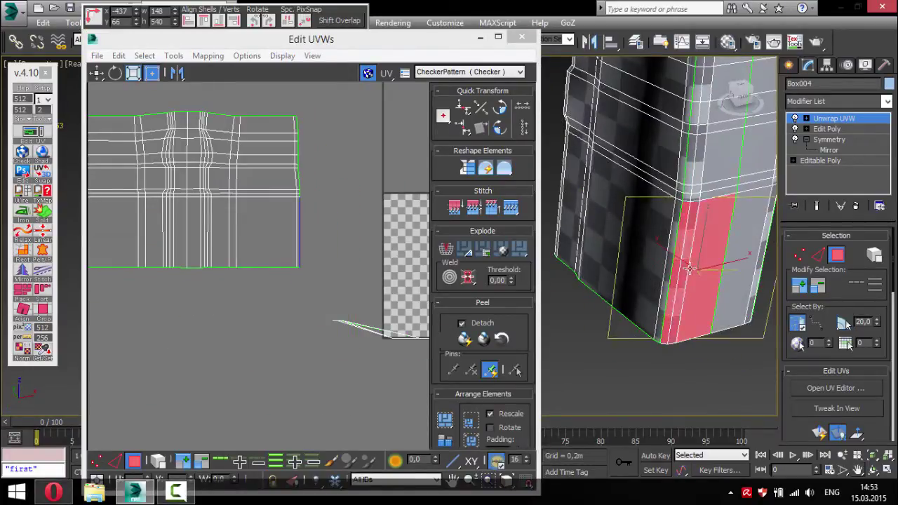
alt+middle_drag(690, 269, 659, 301)
alt+middle_drag(660, 369, 653, 308)
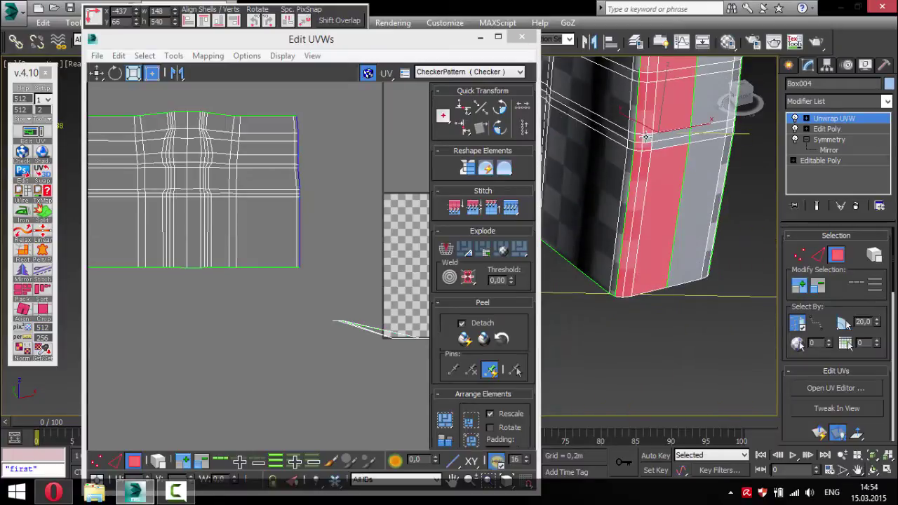
scroll(252, 288, down, 2)
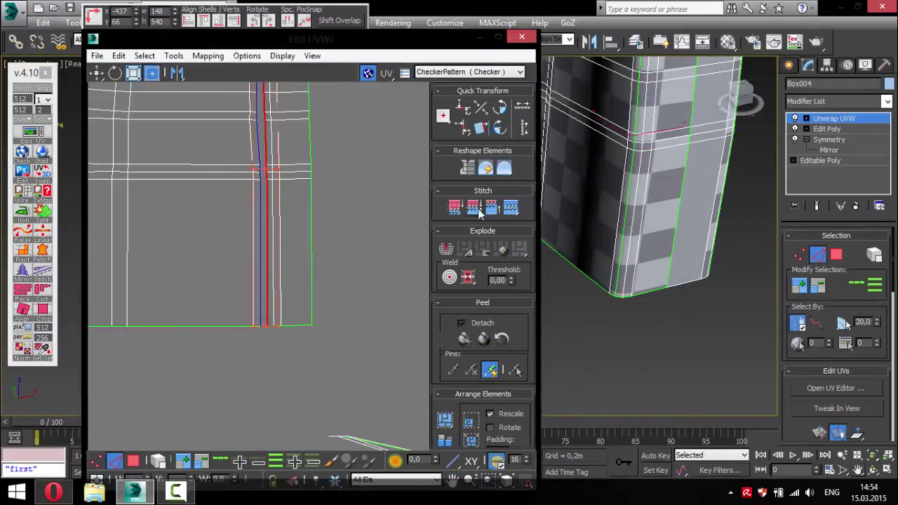
Select the box's side faces and the whole UV island.
key(3)
mouse_move(667, 211)
alt+middle_down()
mouse_move(701, 195)
mouse_move(716, 317)
alt+middle_up()
click(701, 194)
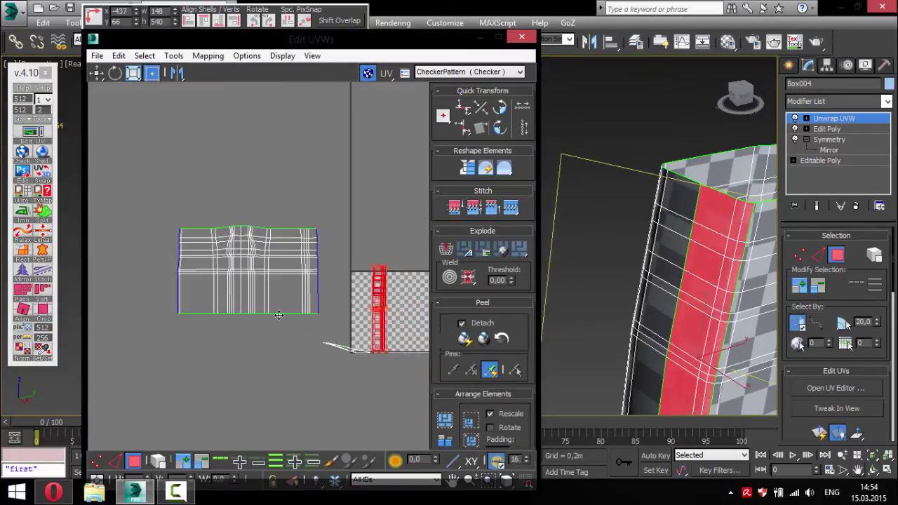
scroll(161, 210, up, 3)
key(2)
scroll(169, 222, down, 3)
key(ctrl+a)
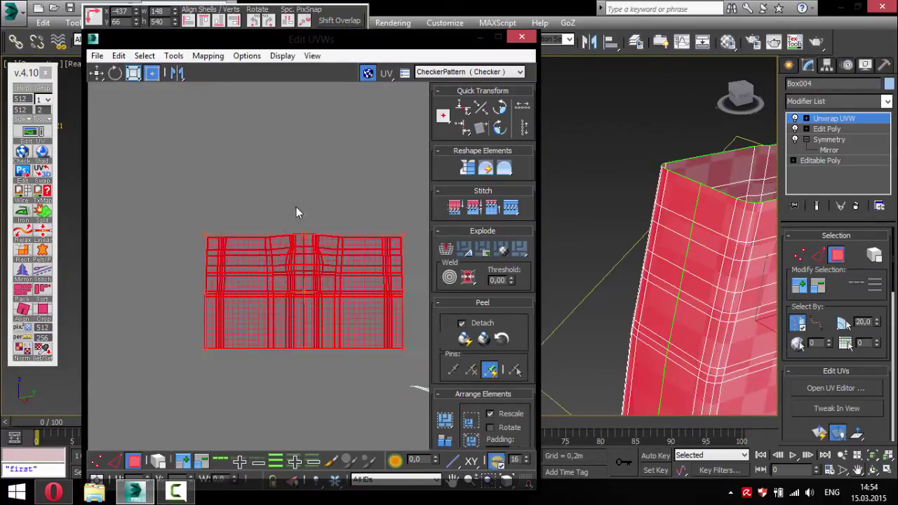
click(296, 207)
Mirror the right half of the UV island and view the box in place on the gun.
alt+middle_drag(557, 351, 533, 337)
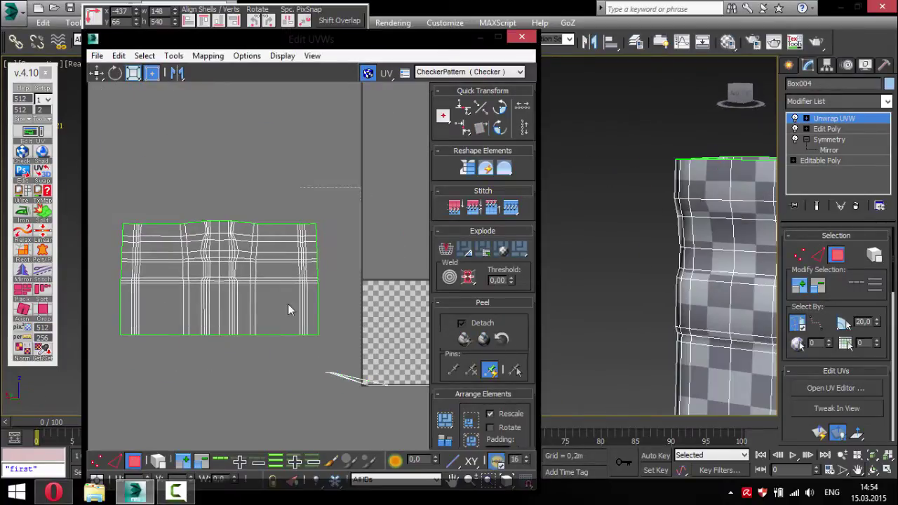
click(445, 250)
scroll(223, 322, up, 3)
key(2)
scroll(421, 281, down, 3)
key(3)
key(ctrl+a)
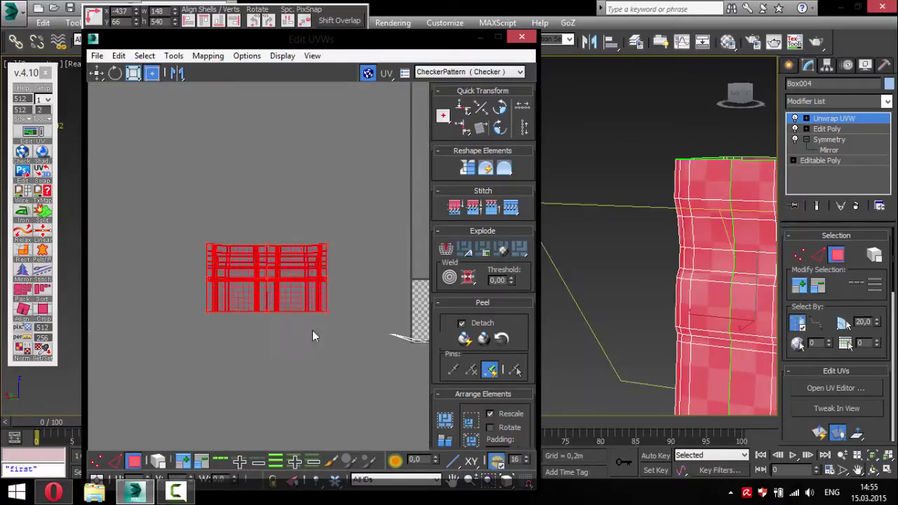
click(312, 331)
scroll(758, 254, down, 3)
mouse_move(759, 253)
alt+middle_down()
mouse_move(673, 341)
mouse_move(691, 323)
alt+middle_up()
scroll(673, 341, up, 2)
Close the UV editor, leave face editing and view Plane002's selected faces.
click(522, 37)
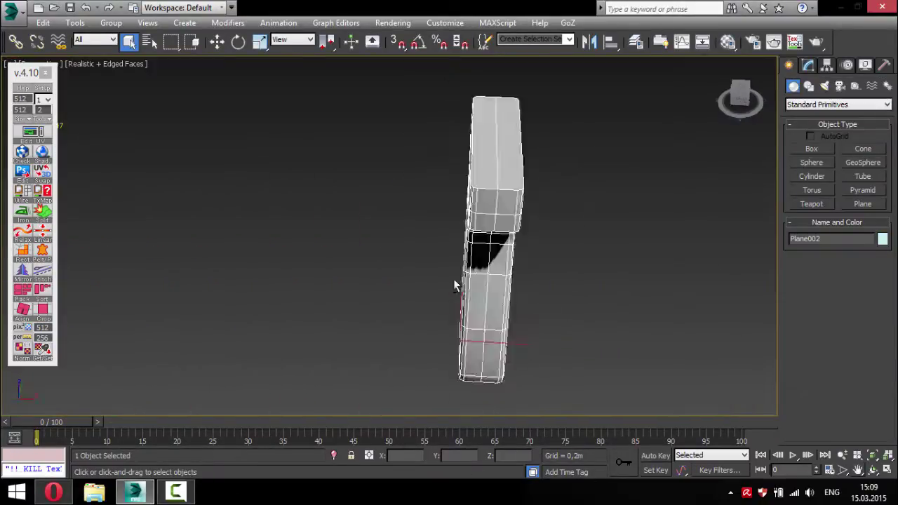
click(849, 341)
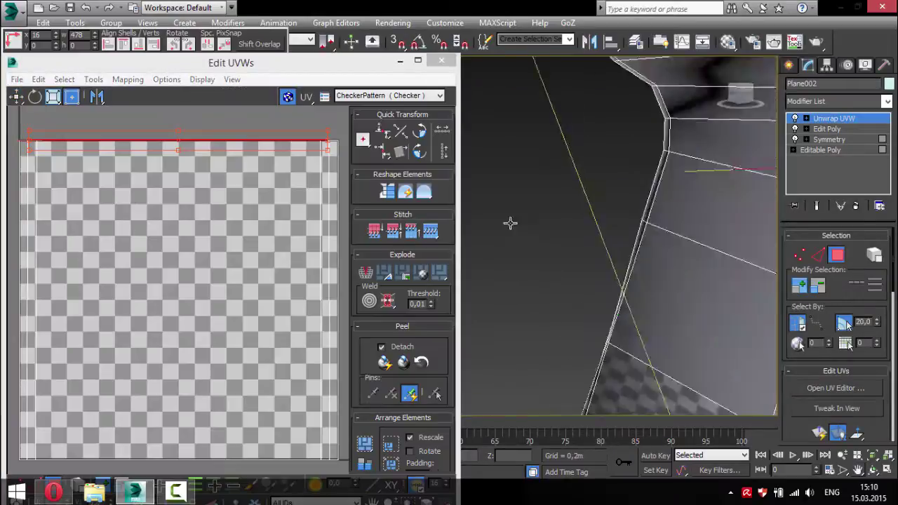
scroll(545, 324, up, 5)
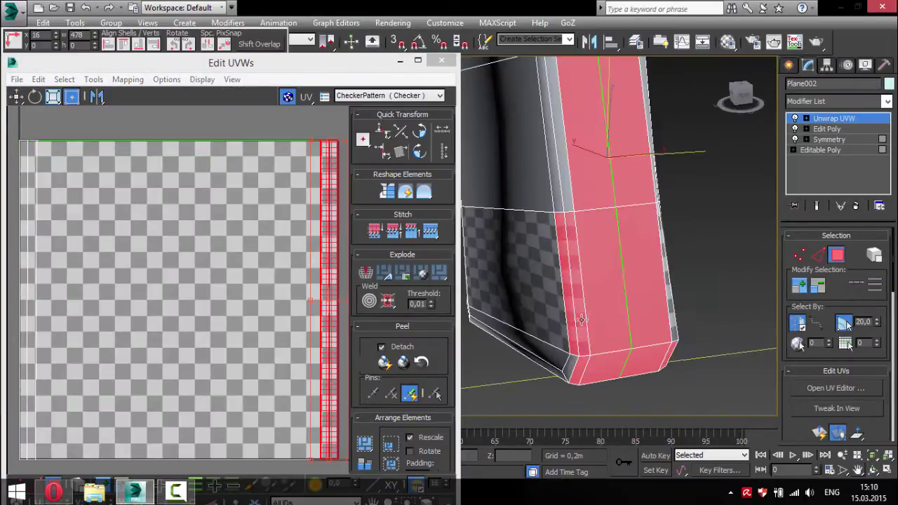
mouse_move(649, 297)
middle_down()
mouse_move(632, 237)
mouse_move(562, 182)
middle_up()
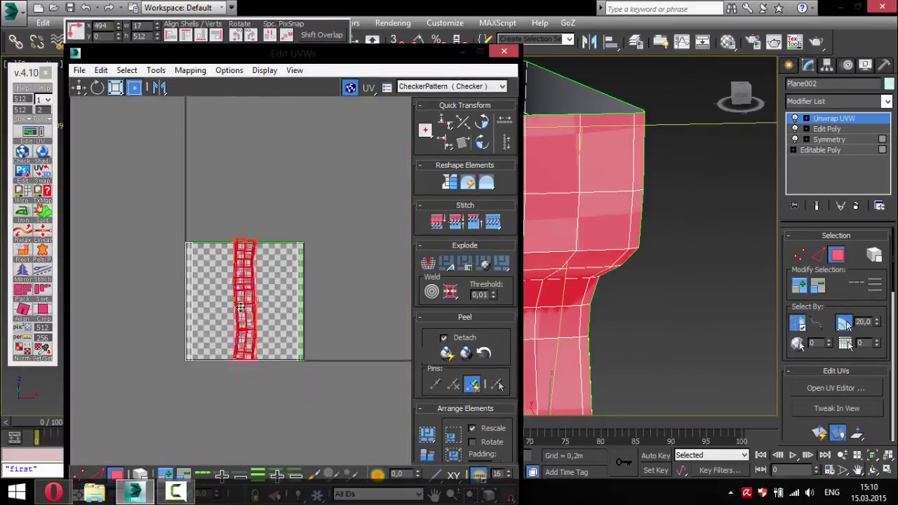
Flatten the selected faces into a UV strip and Collapse All to Editable Poly.
click(760, 316)
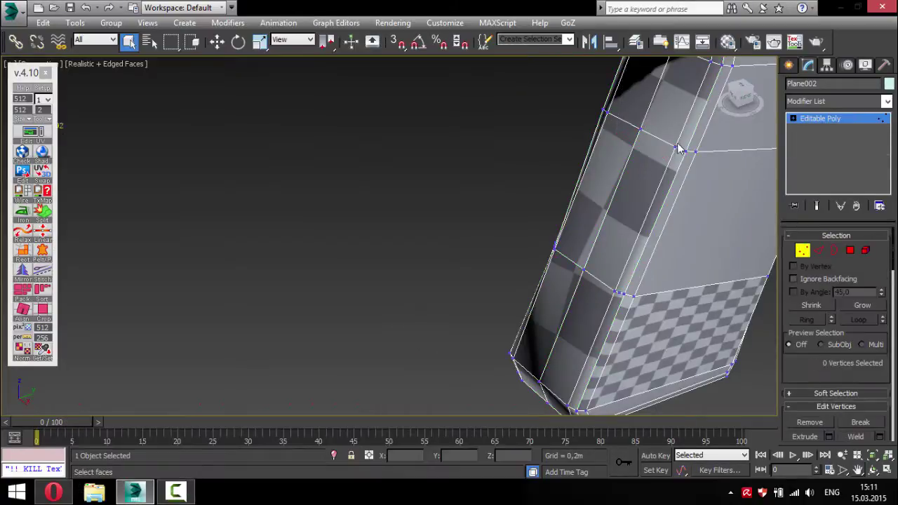
scroll(595, 201, up, 3)
alt+middle_drag(595, 131, 609, 241)
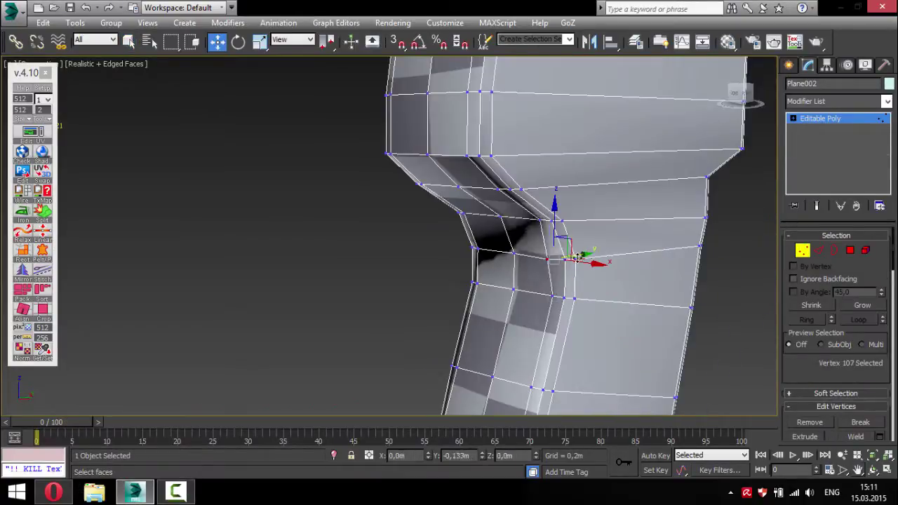
click(24, 212)
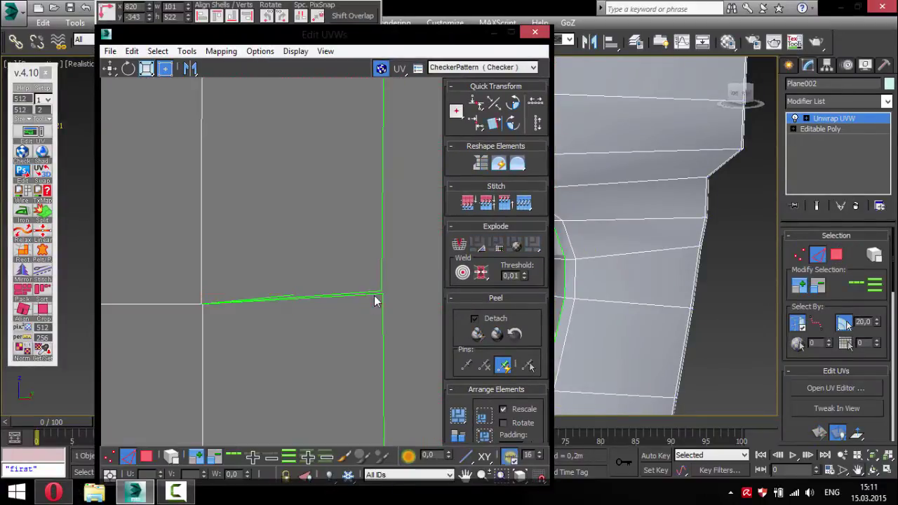
alt+middle_drag(633, 334, 702, 281)
right_click(830, 179)
click(755, 291)
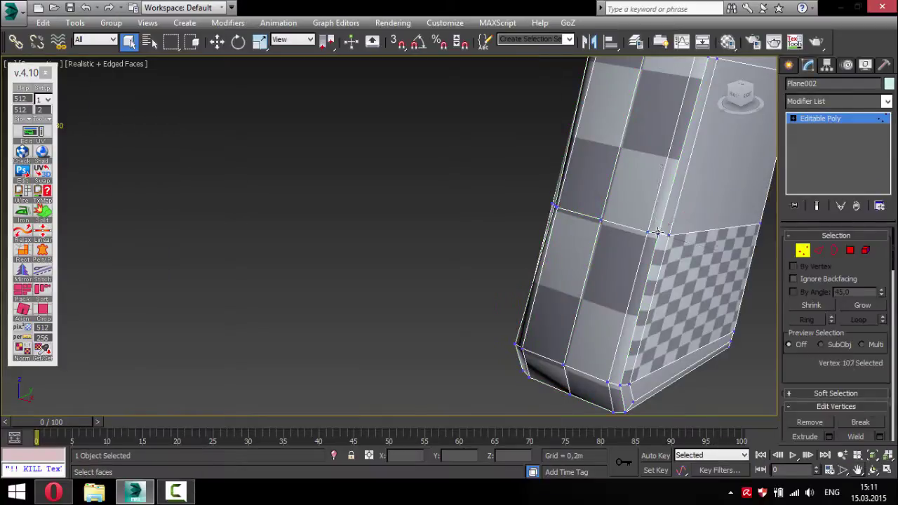
Move the vertex at the panel corner and check the checkered bottom face.
alt+middle_drag(658, 232, 640, 296)
click(595, 341)
key(w)
alt+middle_drag(595, 380, 892, 261)
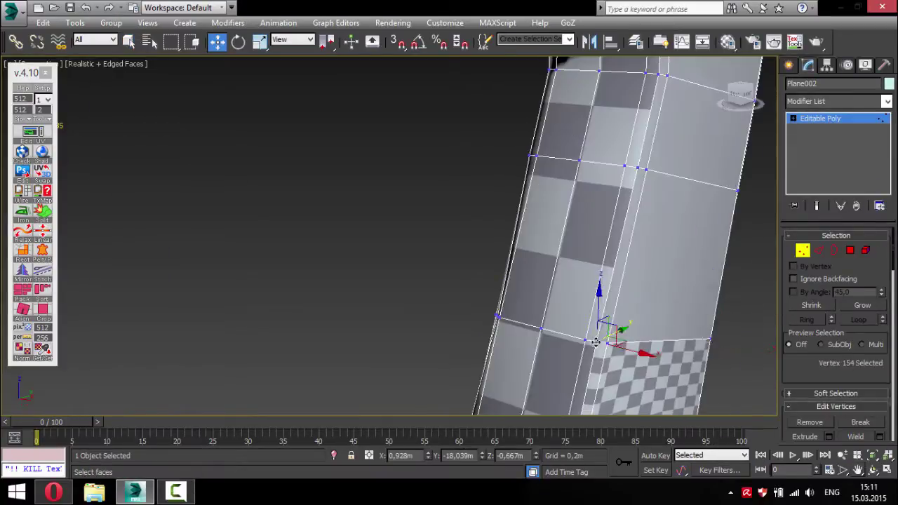
alt+middle_drag(577, 344, 594, 345)
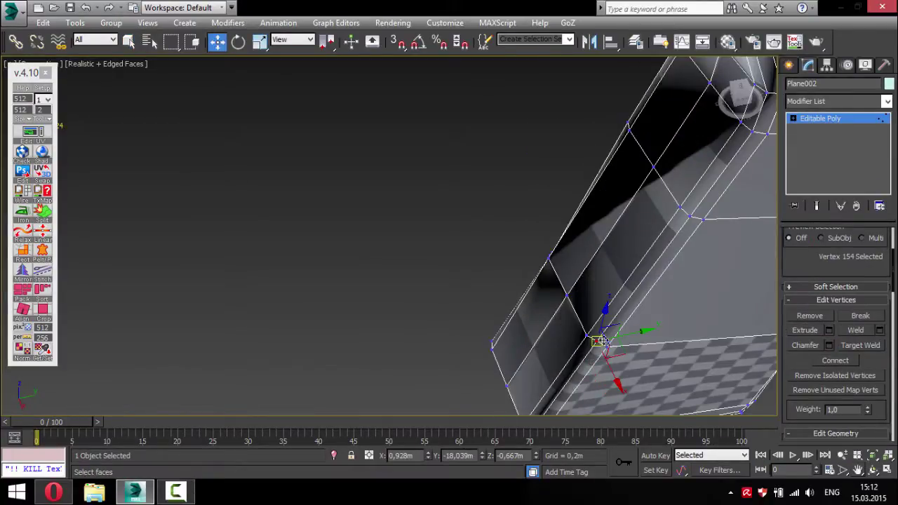
mouse_move(622, 376)
alt+middle_down()
mouse_move(613, 361)
mouse_move(597, 361)
mouse_move(615, 367)
alt+middle_up()
click(579, 297)
mouse_move(579, 297)
alt+middle_down()
mouse_move(629, 323)
mouse_move(635, 295)
alt+middle_up()
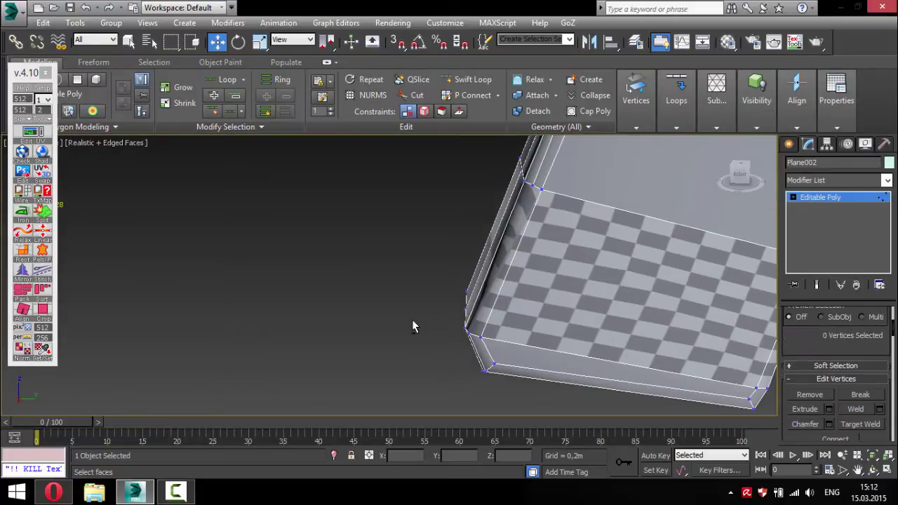
mouse_move(413, 325)
alt+middle_down()
mouse_move(545, 210)
mouse_move(545, 280)
alt+middle_up()
Select the narrow polygon, corner edge and top vertex, ending at the grip's bottom edges.
key(4)
click(545, 211)
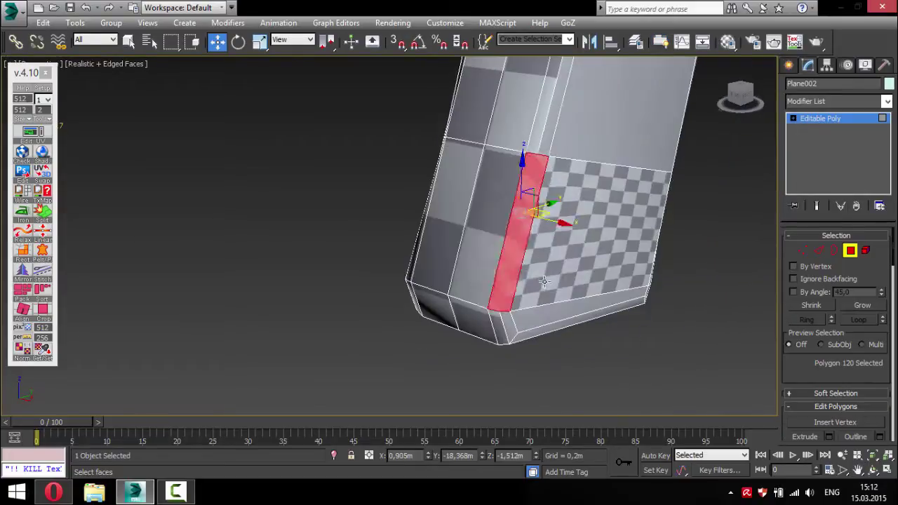
key(2)
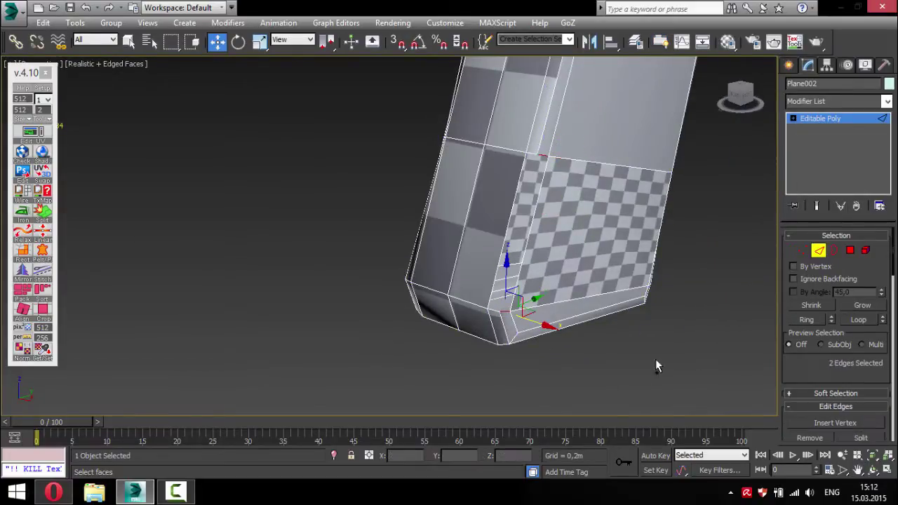
click(530, 170)
alt+middle_drag(418, 279, 686, 293)
key(1)
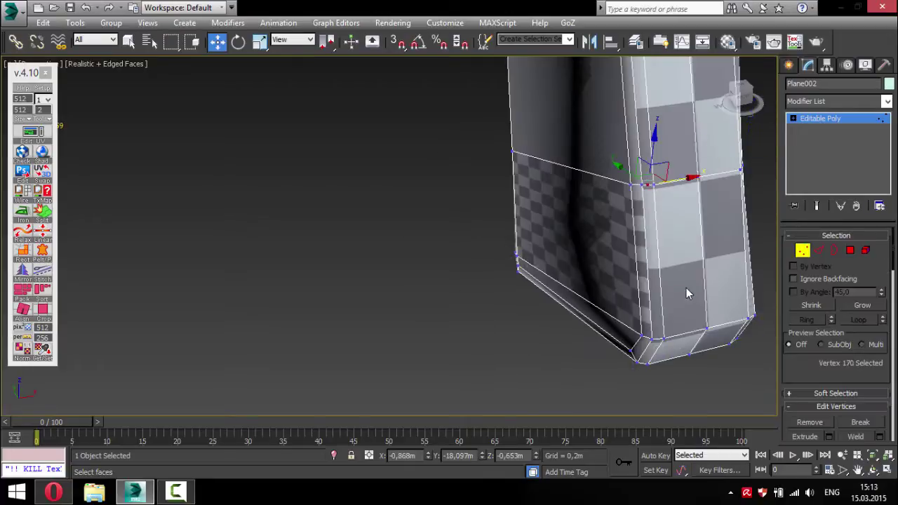
click(652, 185)
alt+middle_drag(660, 214, 653, 180)
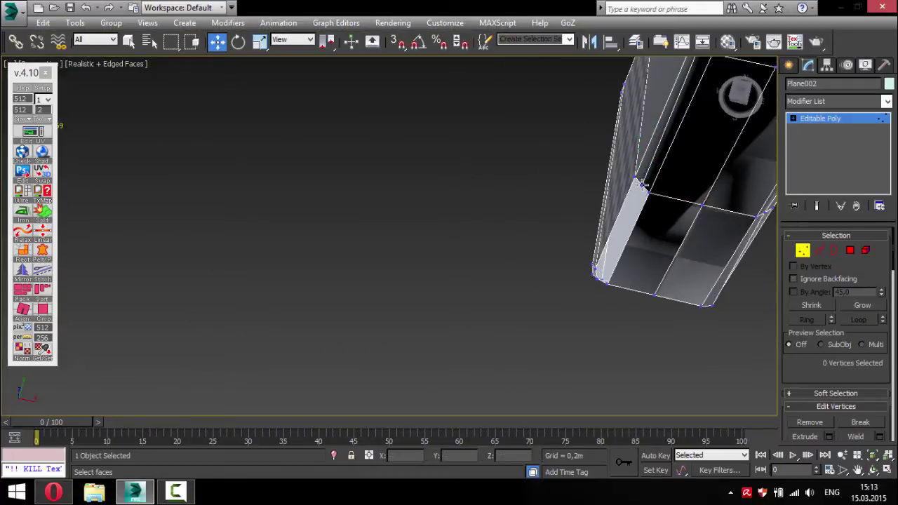
key(2)
alt+middle_drag(648, 225, 621, 254)
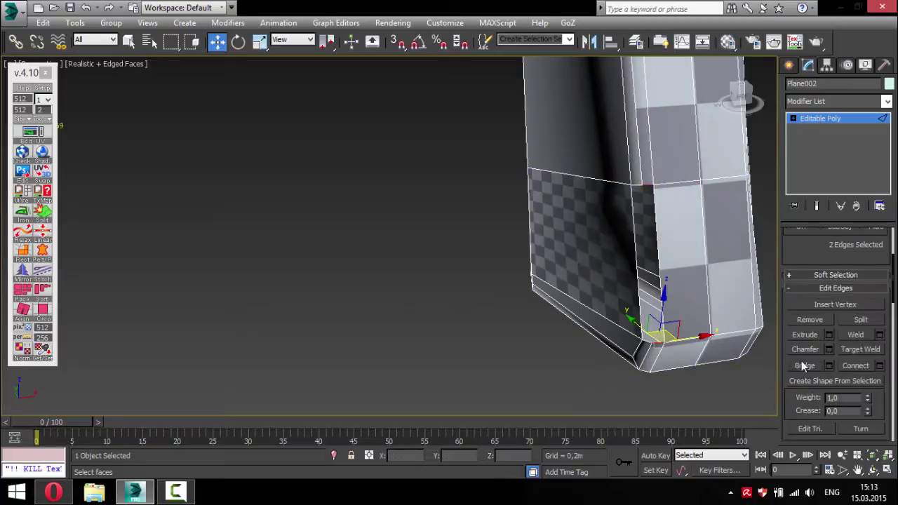
Add Unwrap UVW to the grip, select its faces and Relax them into the grip shape.
alt+middle_drag(753, 330, 485, 365)
key(u)
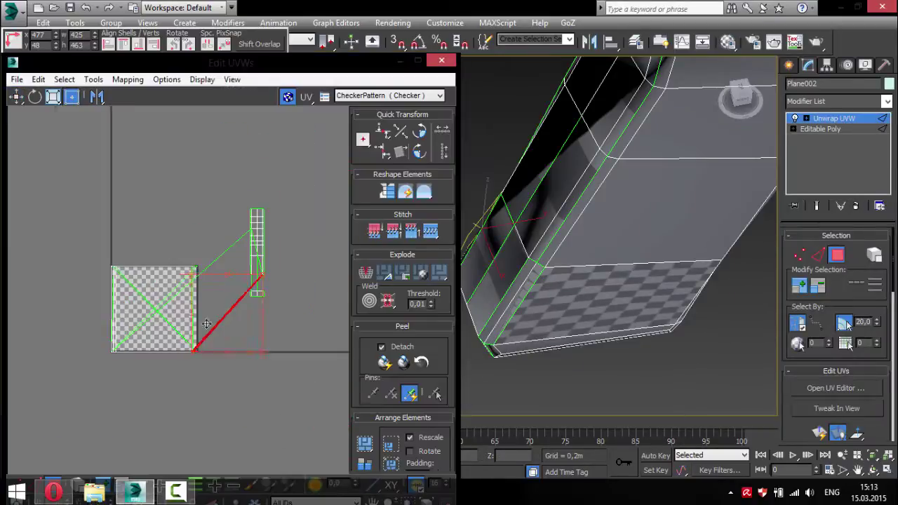
key(3)
key(ctrl+a)
alt+middle_drag(470, 295, 533, 211)
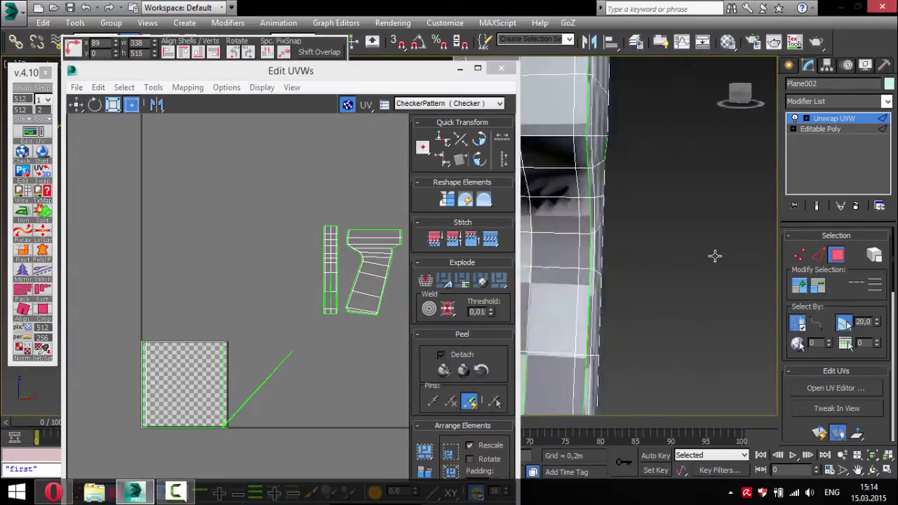
scroll(555, 317, down, 4)
click(574, 355)
alt+middle_drag(611, 295, 617, 301)
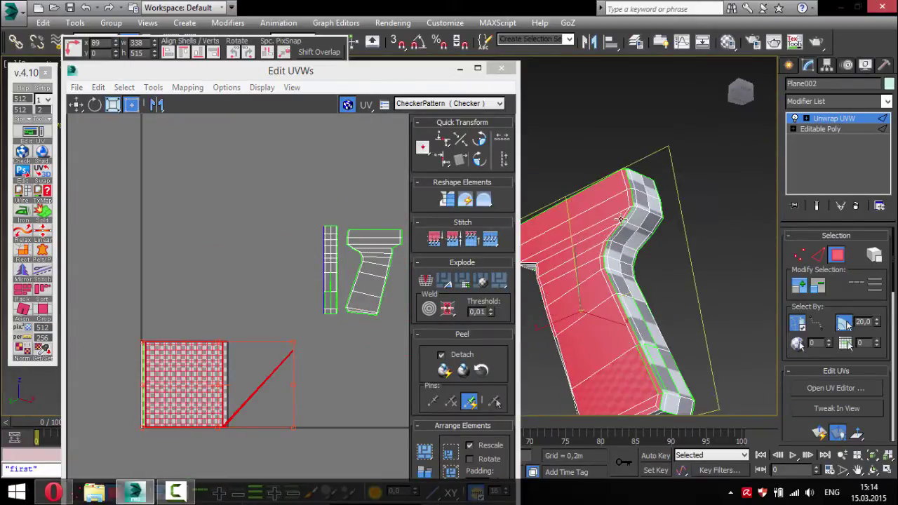
click(26, 235)
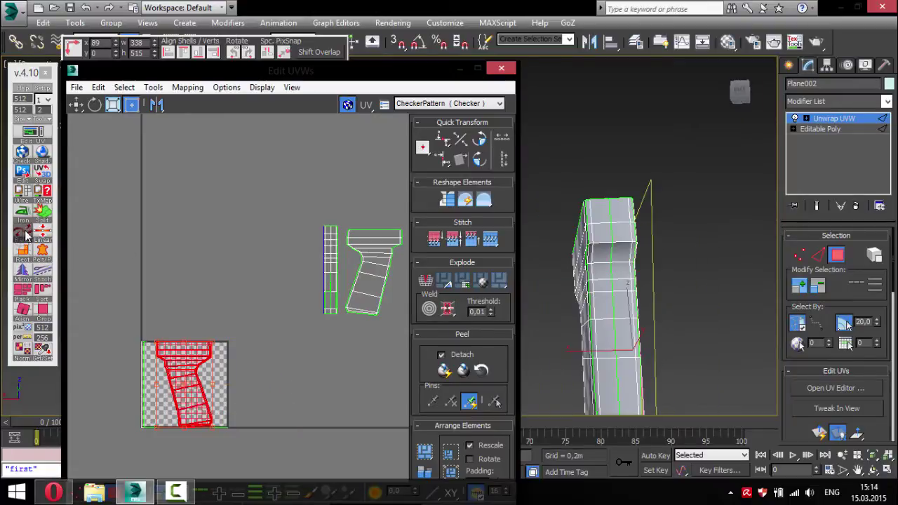
Move the side face island to the upper left, unwrap the side strip, and close the editor.
alt+middle_drag(632, 302, 653, 309)
click(677, 354)
drag(180, 345, 100, 216)
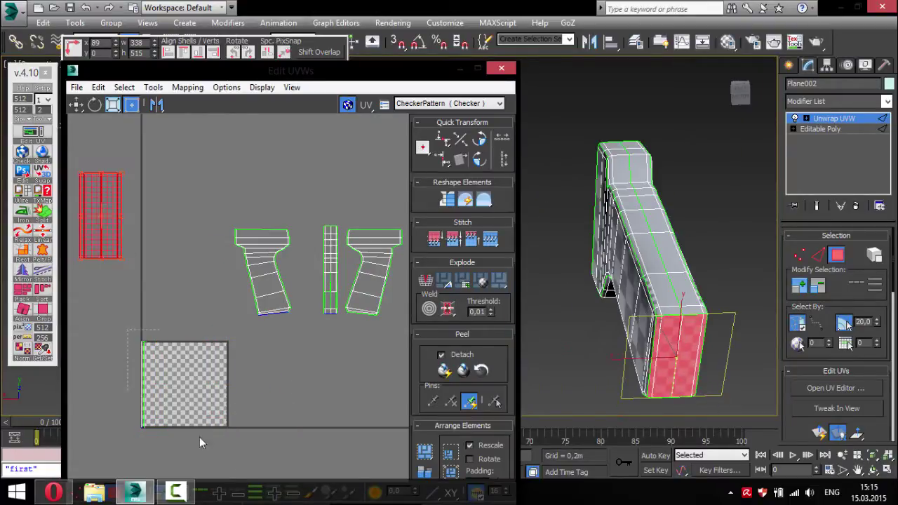
alt+middle_drag(712, 281, 730, 329)
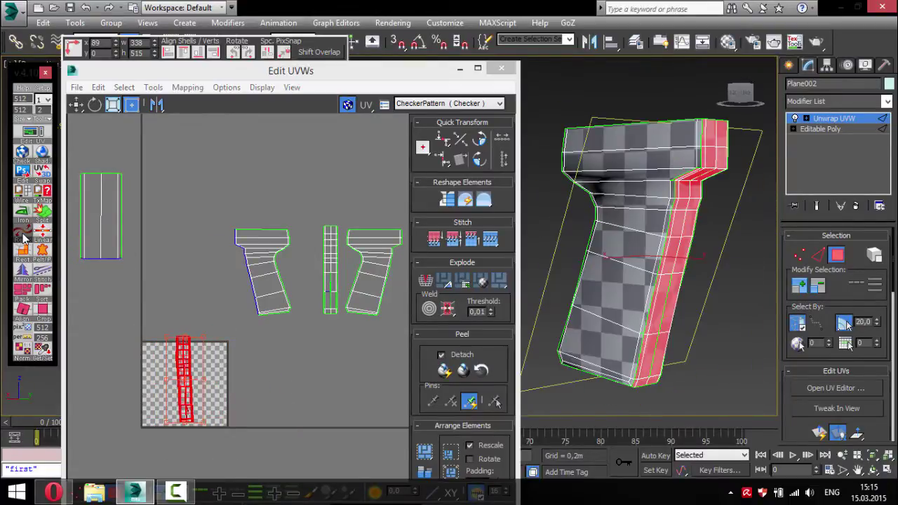
scroll(180, 361, up, 2)
scroll(180, 360, up, 5)
key(2)
click(253, 337)
alt+middle_drag(632, 281, 536, 377)
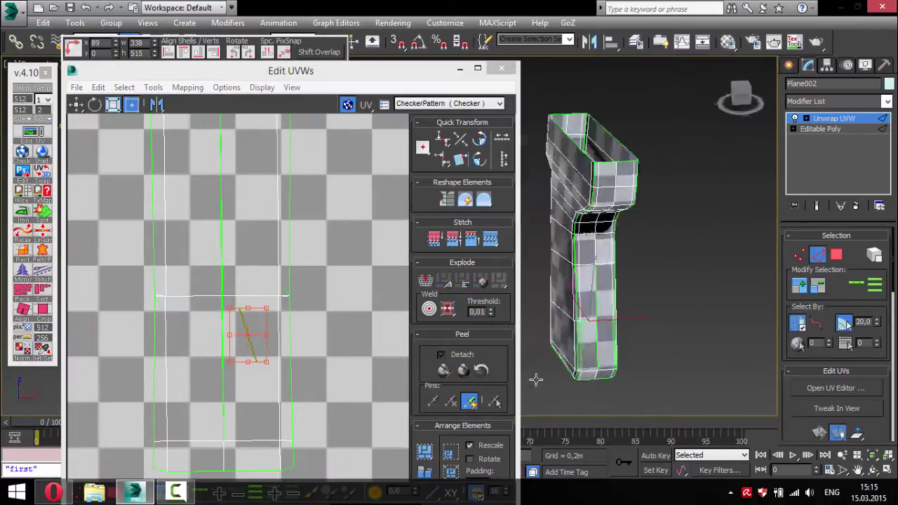
click(501, 68)
scroll(434, 322, up, 3)
Collapse Plane002's modifier stack to Editable Poly and switch to edge mode with the Move tool.
right_click(828, 130)
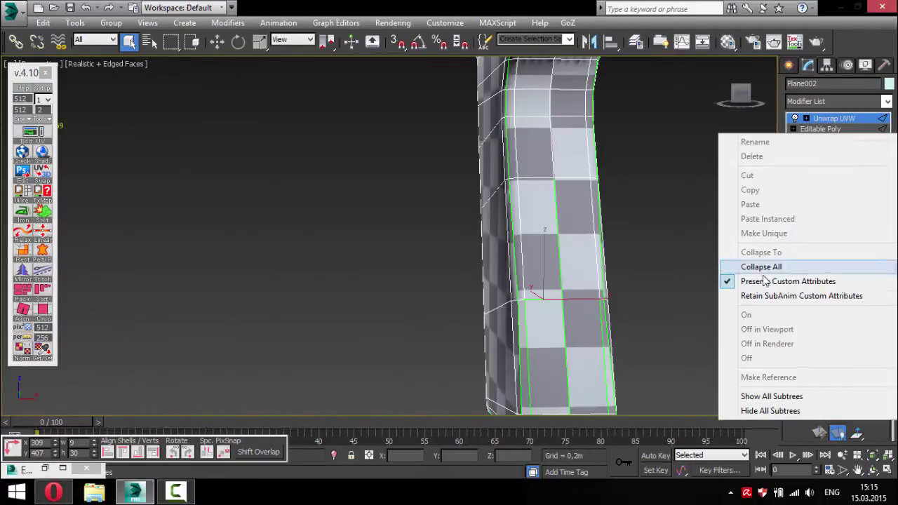
click(768, 262)
key(2)
key(w)
alt+middle_drag(560, 353, 442, 132)
Apply a quick UV unwrap to the grip, clear its face selection, and close the UV editor.
key(u)
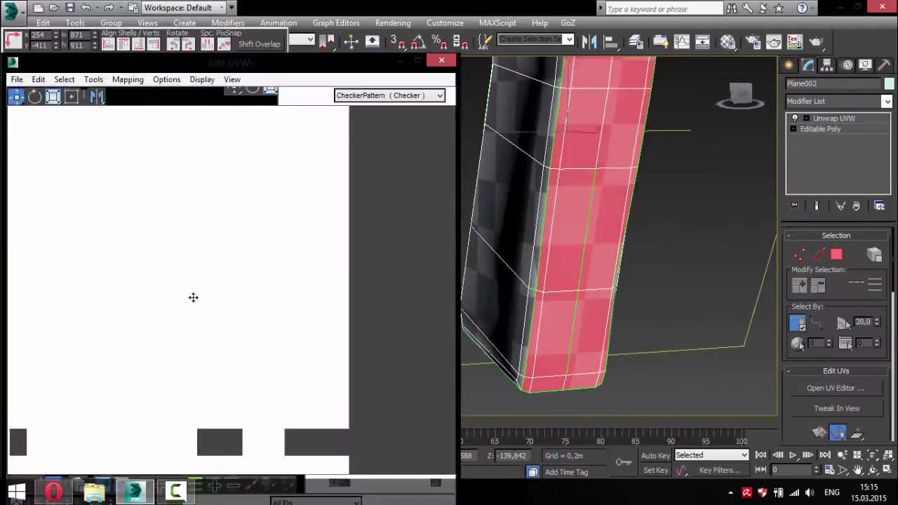
click(153, 414)
scroll(153, 415, up, 3)
scroll(160, 379, up, 3)
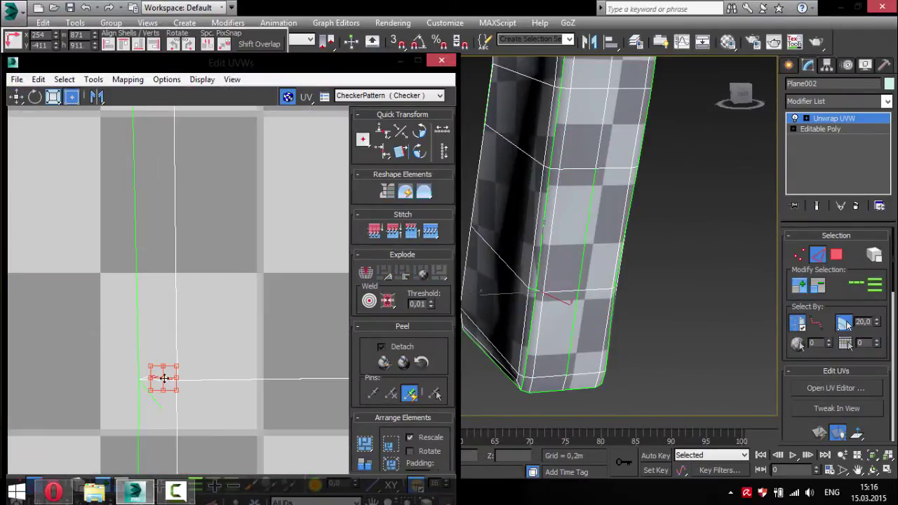
click(441, 60)
scroll(560, 348, up, 5)
alt+middle_drag(533, 307, 558, 324)
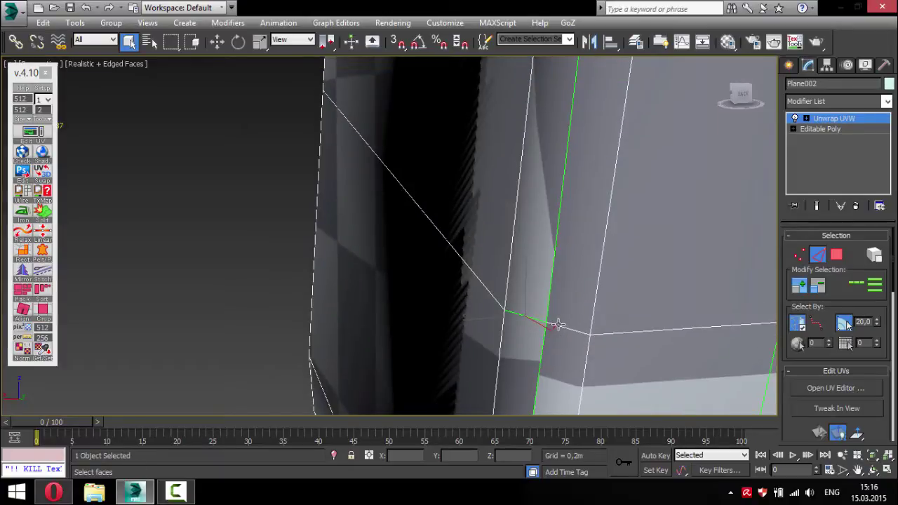
Collapse the stack to Editable Poly again and select an edge near the strip's corner.
right_click(835, 170)
click(744, 303)
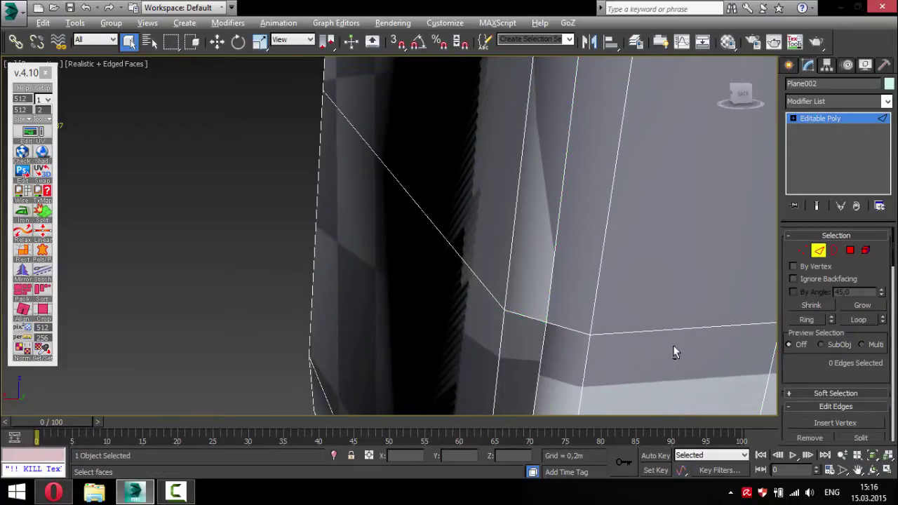
alt+middle_drag(674, 352, 632, 337)
click(519, 317)
key(w)
alt+middle_drag(554, 345, 572, 334)
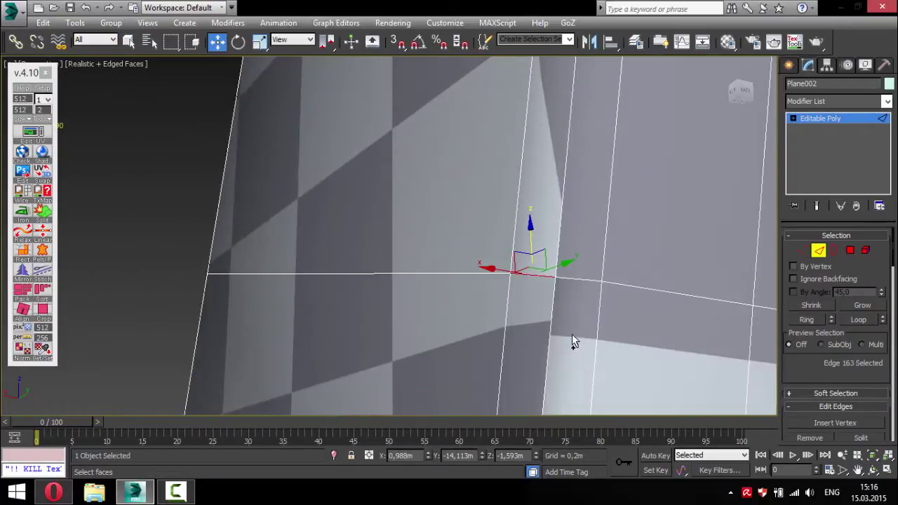
mouse_move(533, 219)
alt+middle_down()
mouse_move(581, 297)
mouse_move(539, 371)
alt+middle_up()
key(w)
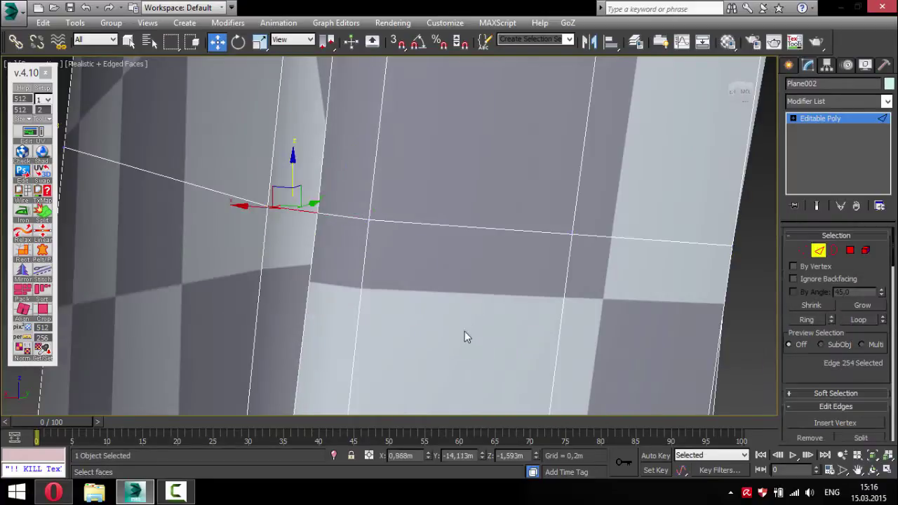
scroll(464, 332, down, 5)
Reopen the UV editor in edge mode and stitch the seam joining the grip's islands.
click(31, 132)
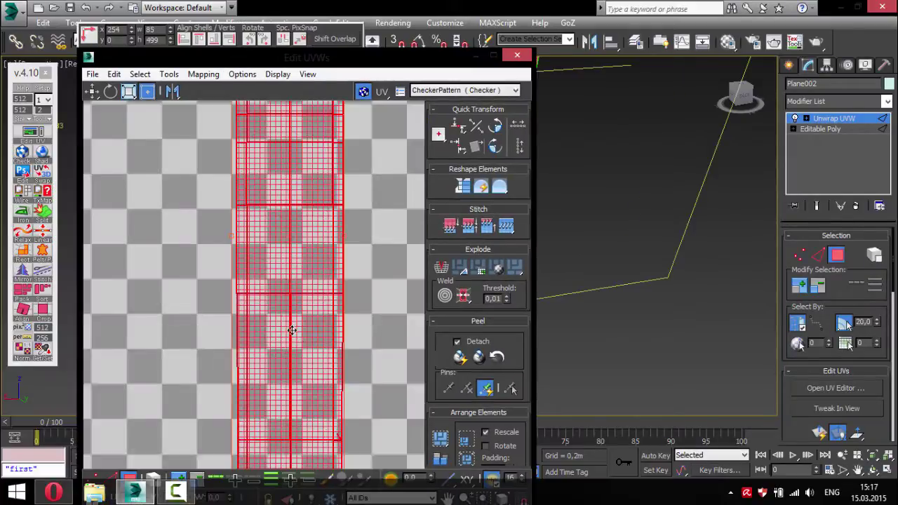
scroll(318, 337, down, 8)
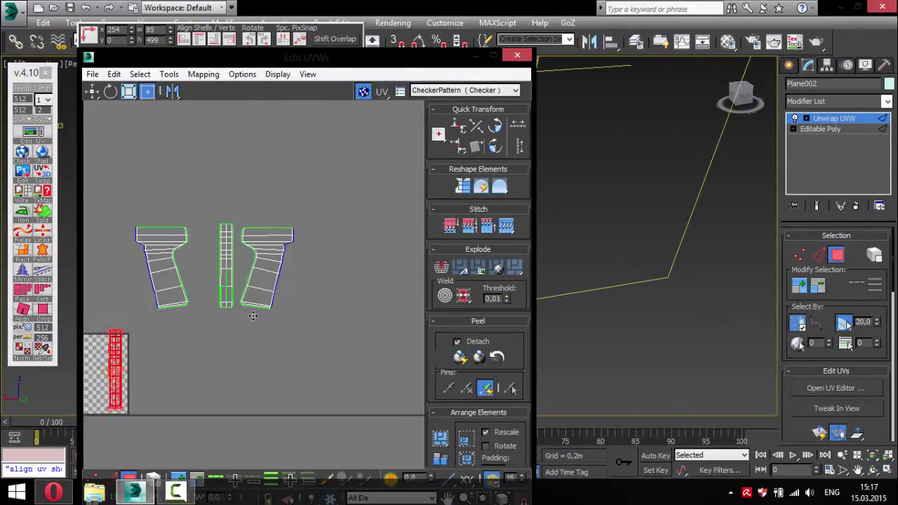
scroll(304, 238, up, 10)
key(2)
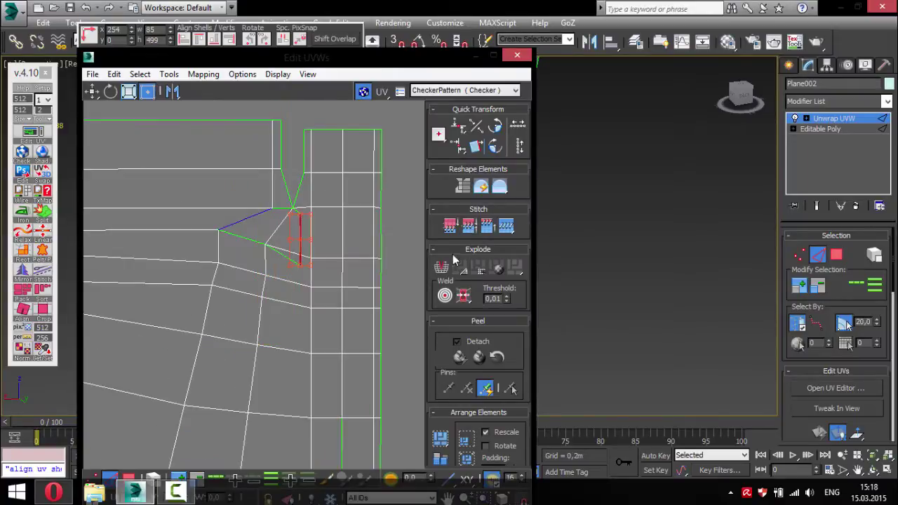
click(465, 232)
scroll(245, 357, down, 5)
scroll(341, 337, up, 2)
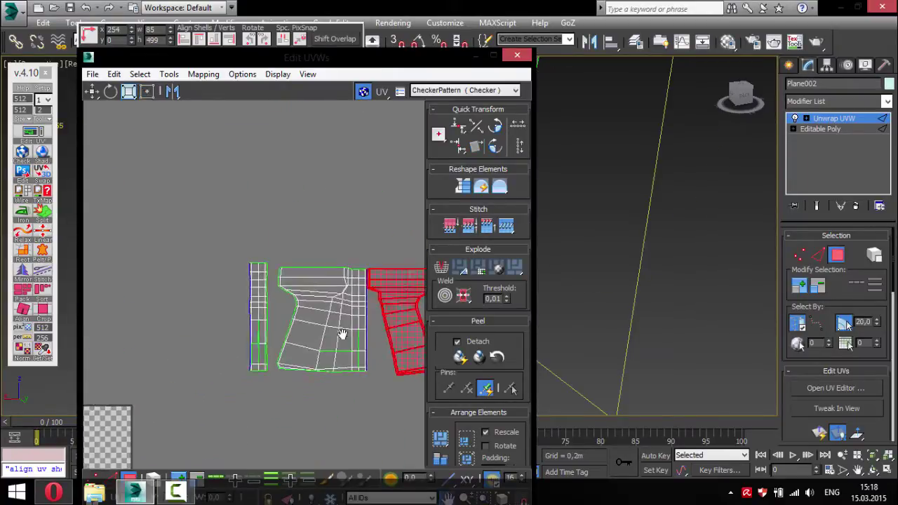
scroll(330, 395, up, 3)
scroll(330, 394, up, 1)
middle_drag(351, 303, 349, 361)
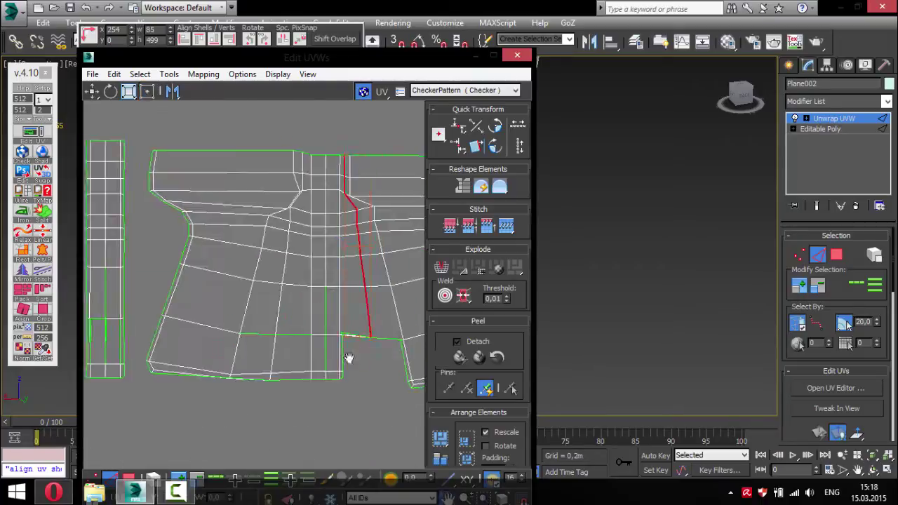
scroll(313, 307, up, 3)
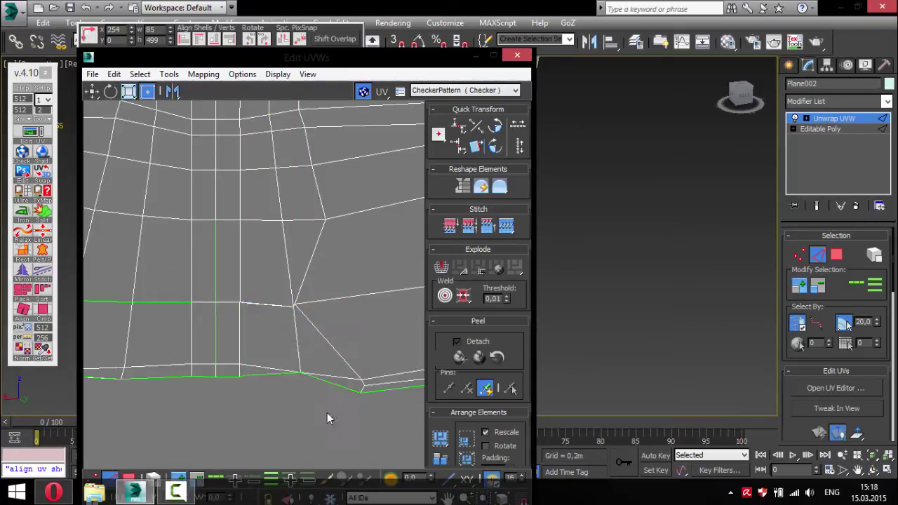
Select a seam edge in the UV layout, then select the entire UV mesh with Ctrl+A.
key(2)
click(287, 320)
scroll(286, 317, up, 2)
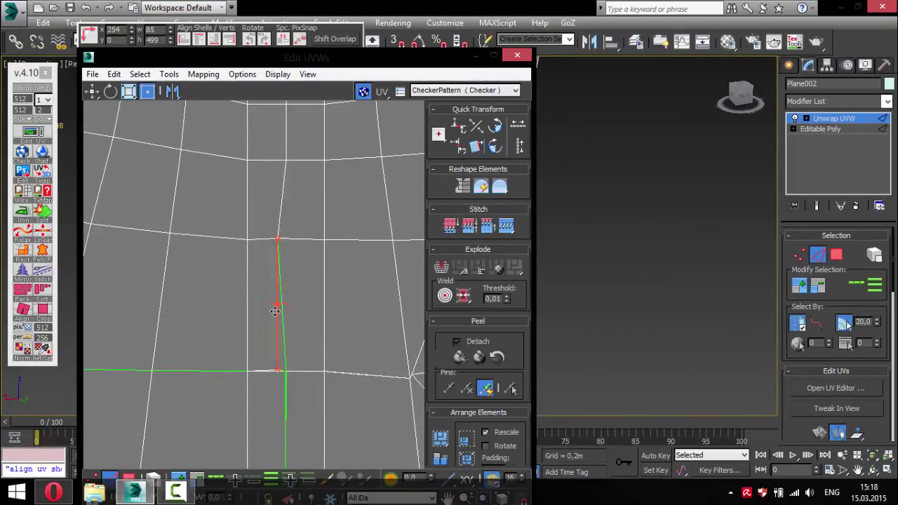
key(ctrl+a)
scroll(280, 379, up, 2)
scroll(272, 341, up, 5)
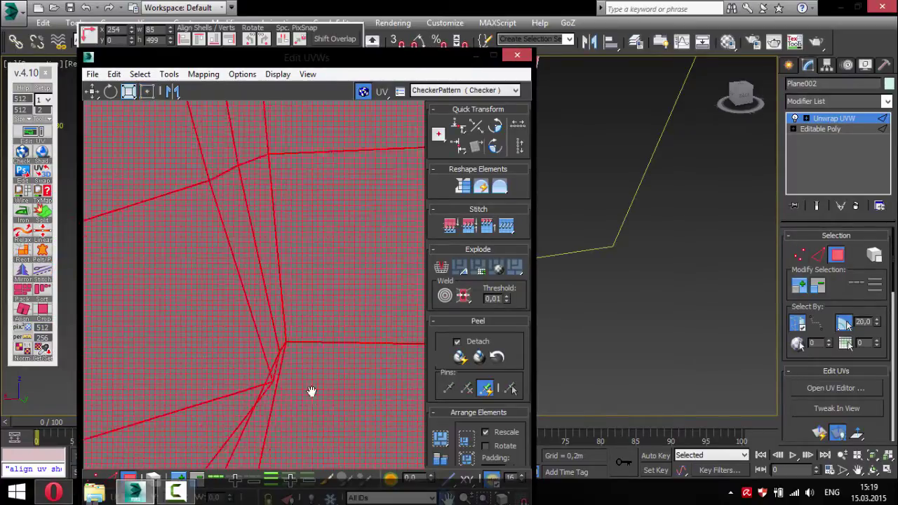
scroll(309, 344, down, 3)
Isolate the small cylinder near the trigger and give it a new UV layout.
right_click(558, 219)
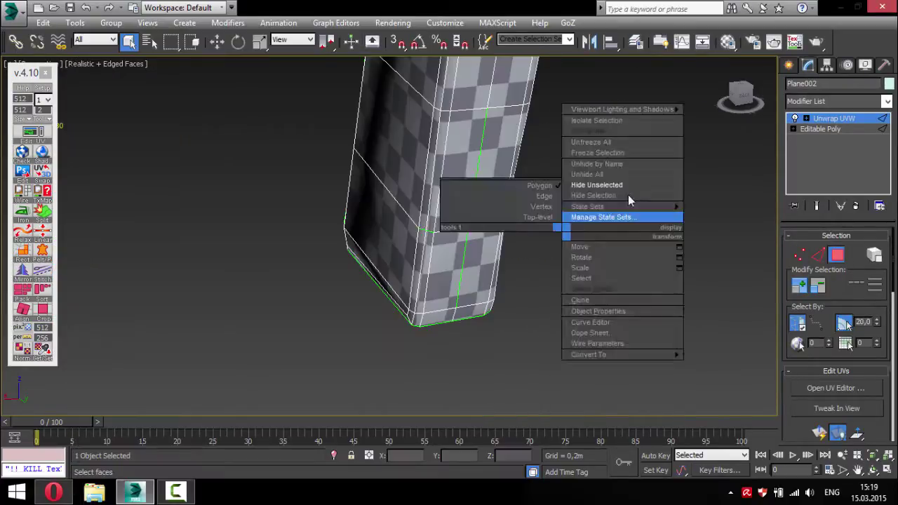
scroll(322, 327, down, 3)
scroll(322, 327, down, 5)
scroll(322, 327, up, 8)
click(474, 285)
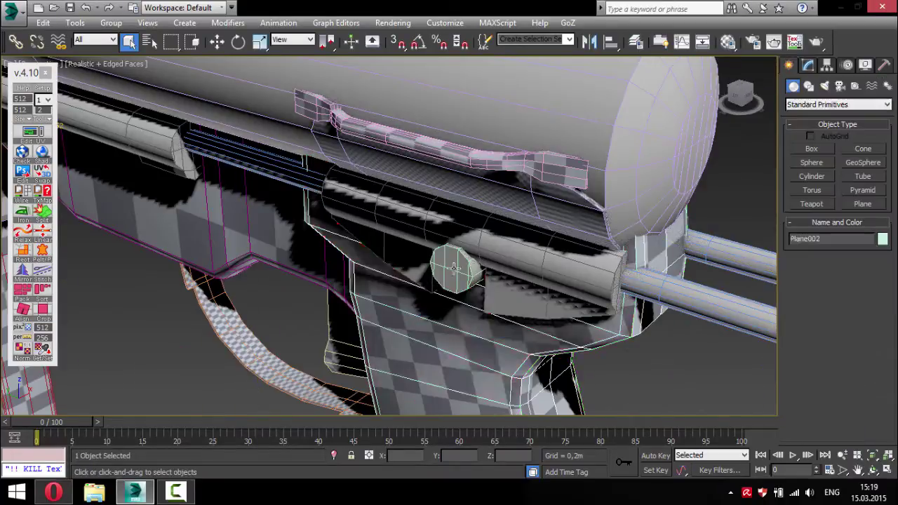
key(alt+q)
click(30, 131)
click(594, 63)
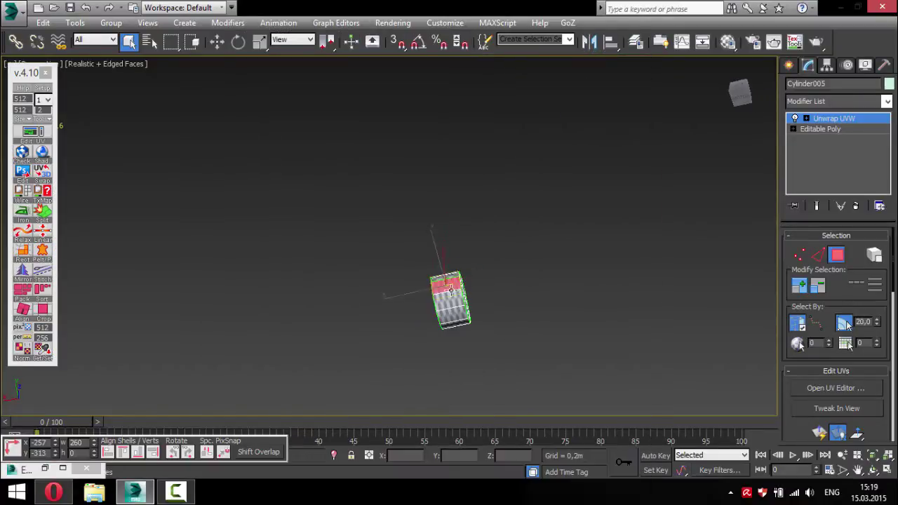
click(23, 220)
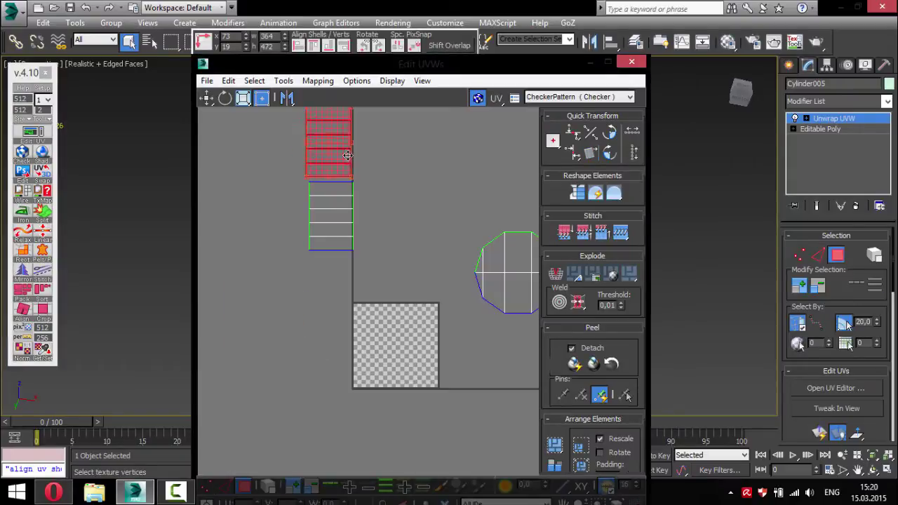
Unwrap the next cylinder into cap and side islands, stitching the side strip's seam.
right_click(576, 227)
click(603, 176)
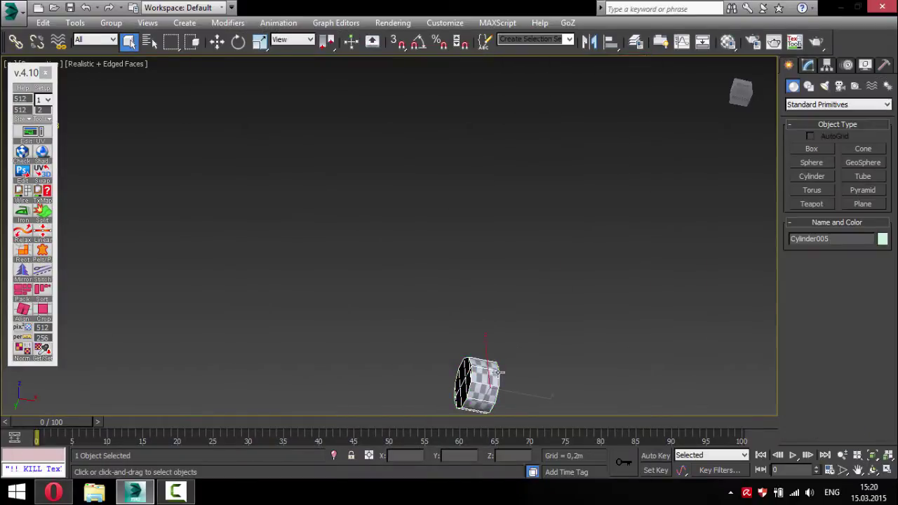
click(28, 236)
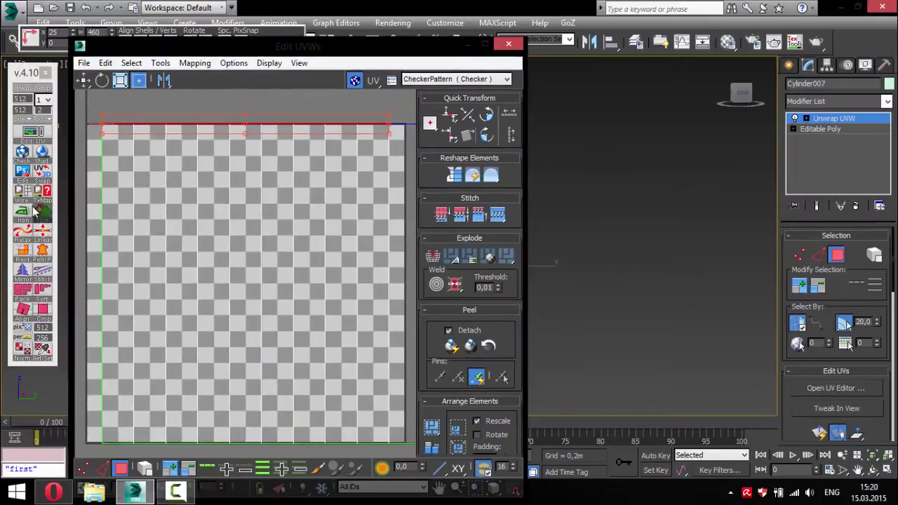
click(35, 212)
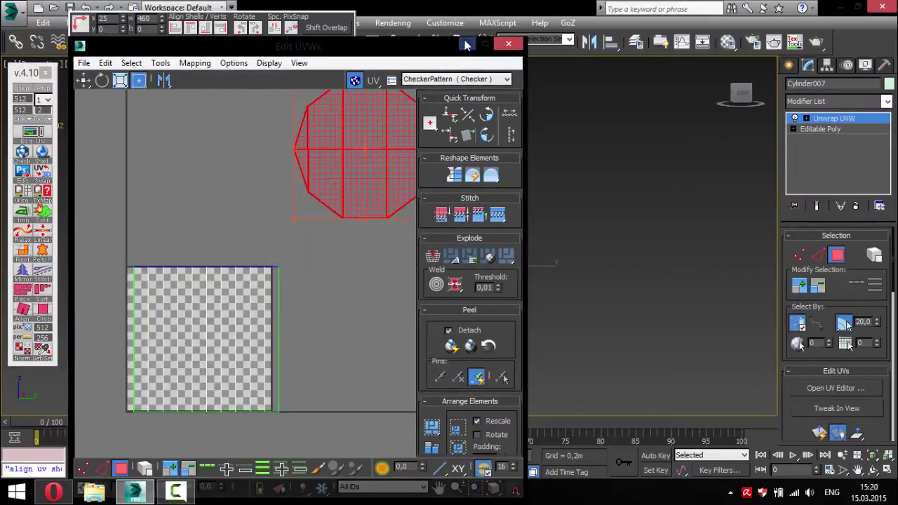
click(467, 44)
click(62, 469)
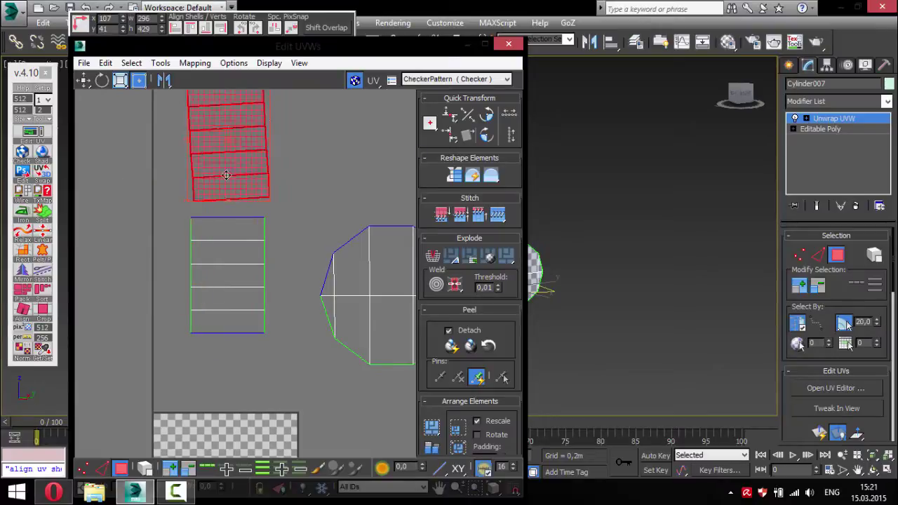
click(467, 216)
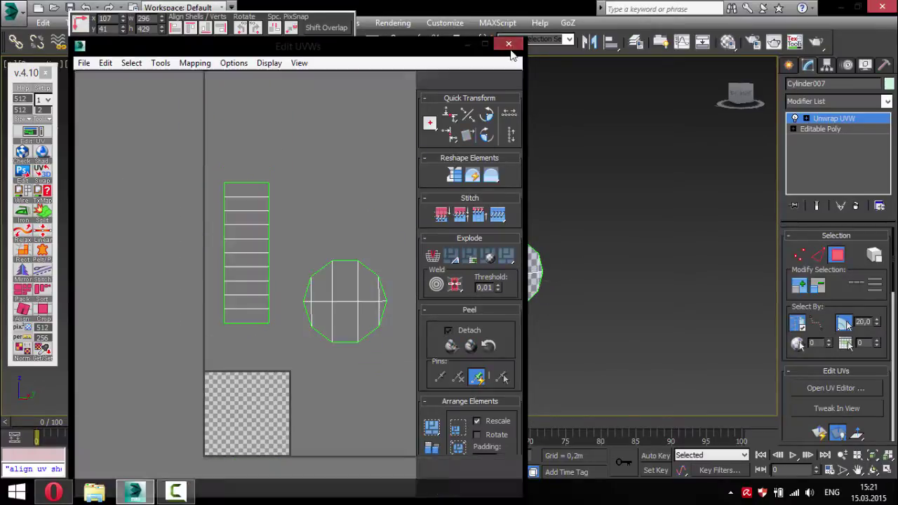
click(509, 44)
Isolate Object003 to check its UVs, then show the whole scene again.
right_click(467, 287)
click(451, 208)
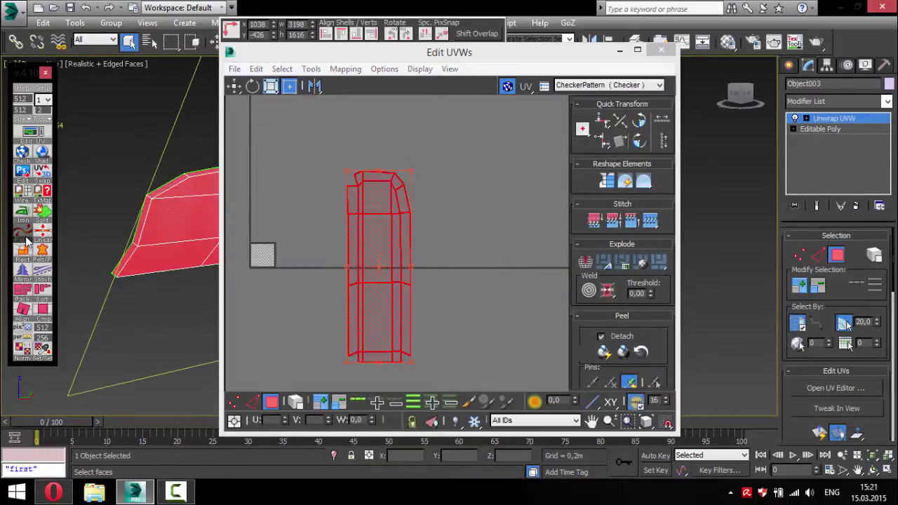
right_click(565, 230)
click(609, 183)
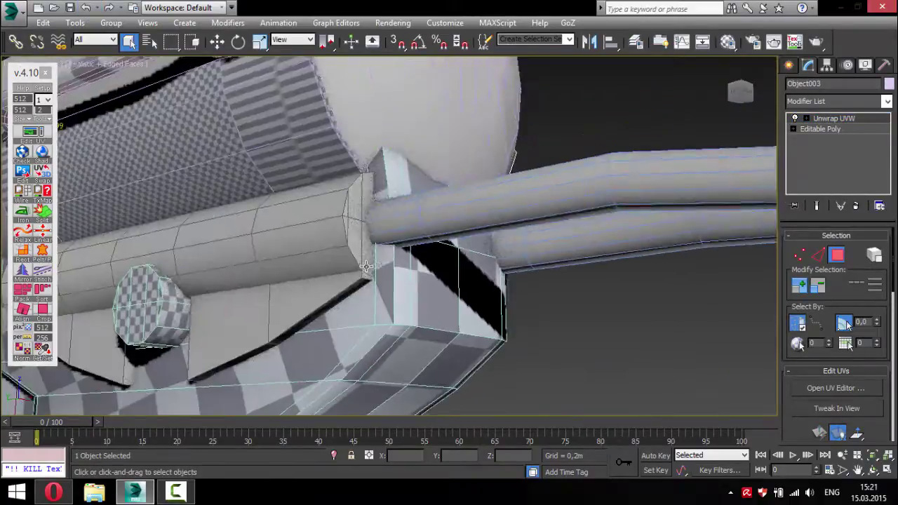
Isolate Cylinder004 and switch to polygon editing in a maximized perspective view.
alt+middle_drag(365, 266, 211, 253)
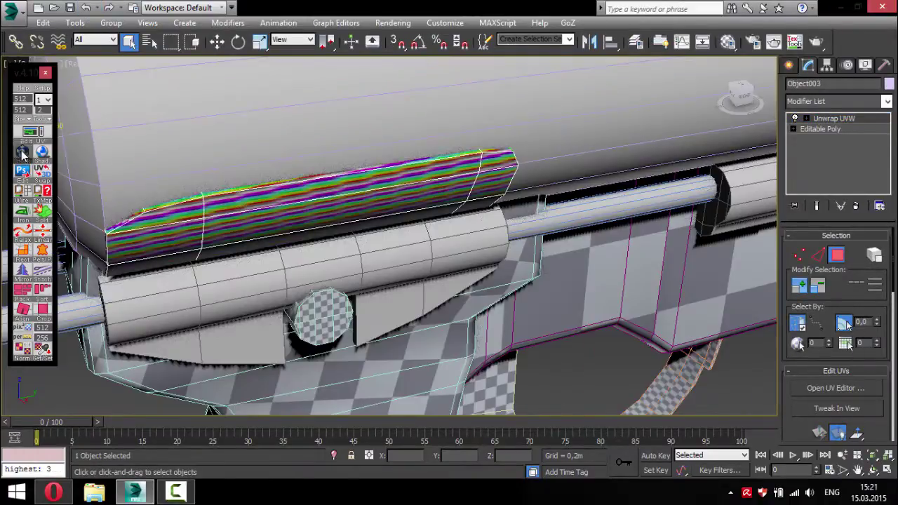
scroll(196, 254, up, 3)
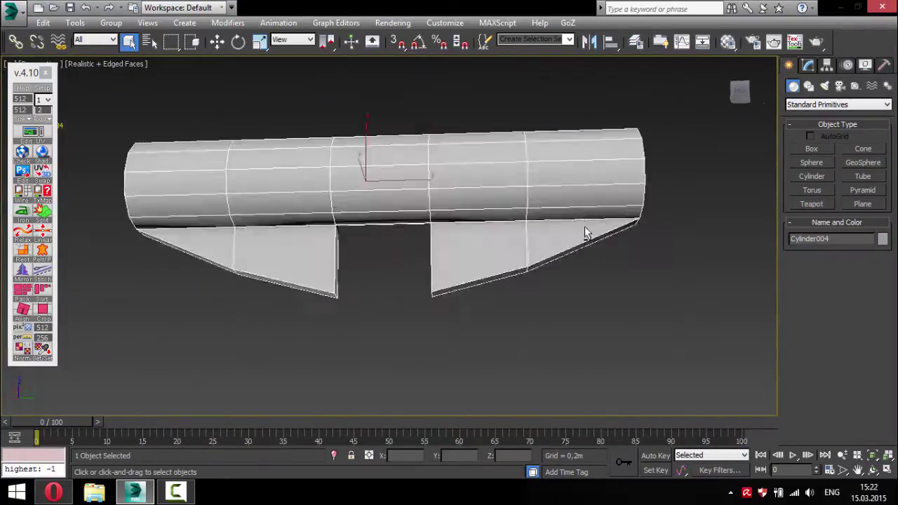
right_click(537, 295)
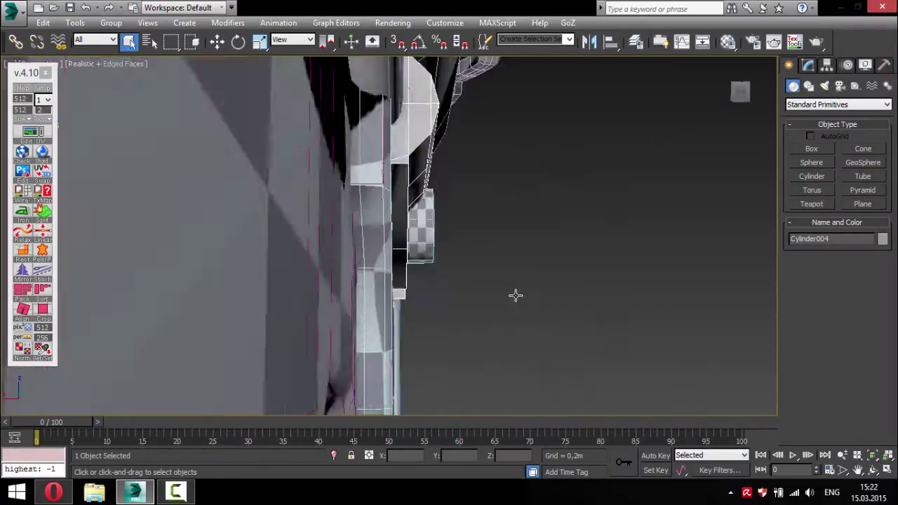
right_click(516, 295)
click(551, 232)
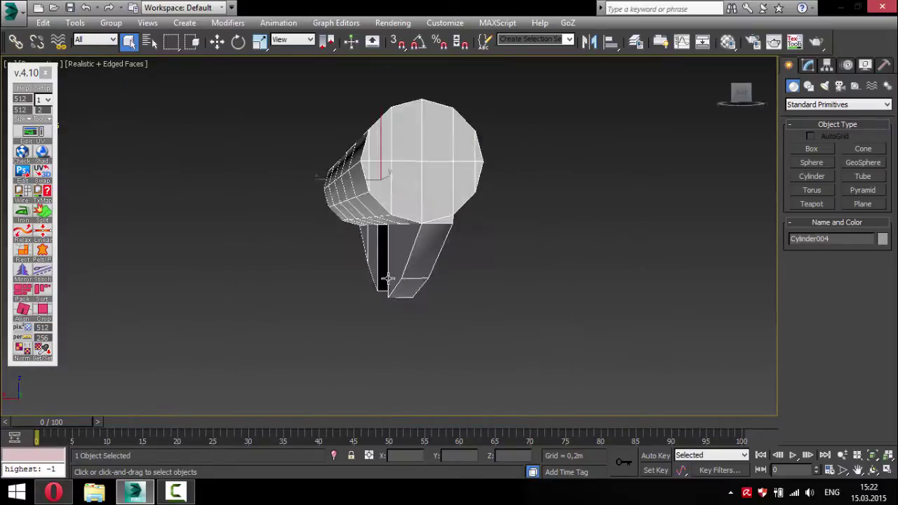
key(4)
key(alt+w)
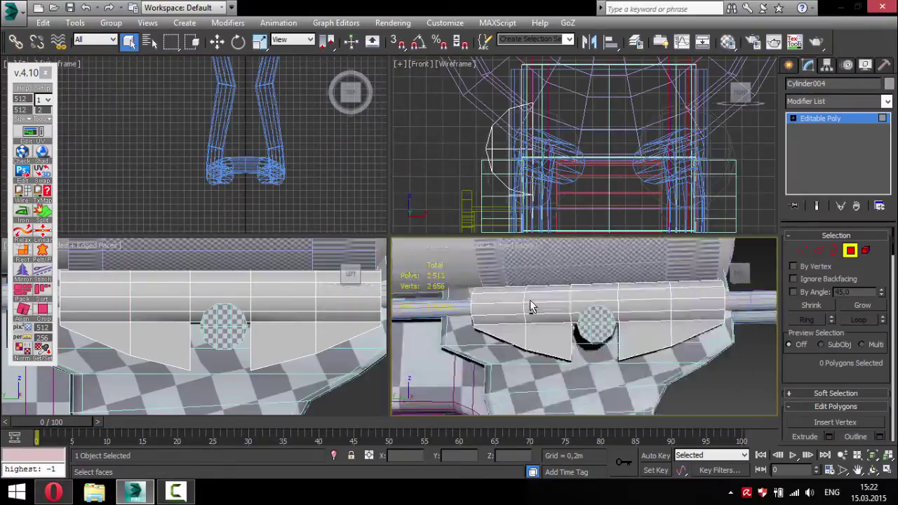
key(alt+w)
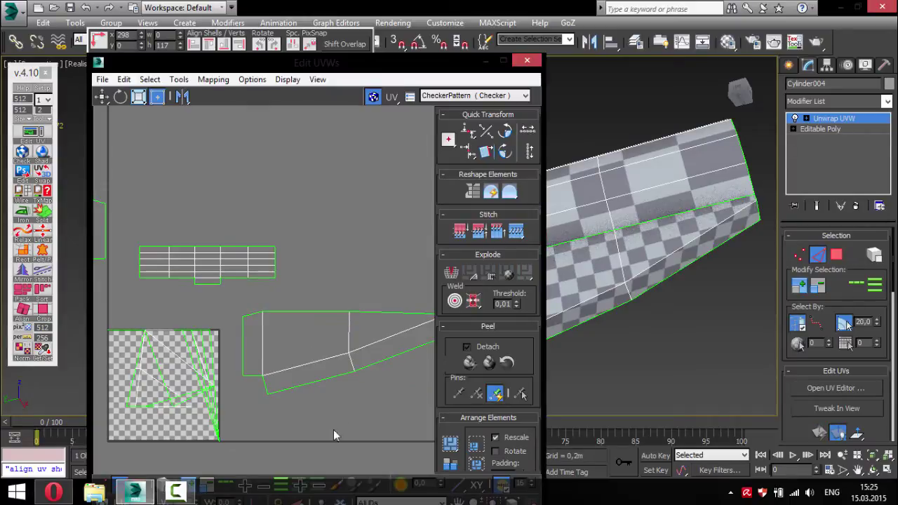
Move the cap islands aside, then pack all shells together with Arrange Elements.
middle_drag(334, 429, 403, 396)
click(650, 313)
alt+middle_drag(651, 313, 599, 303)
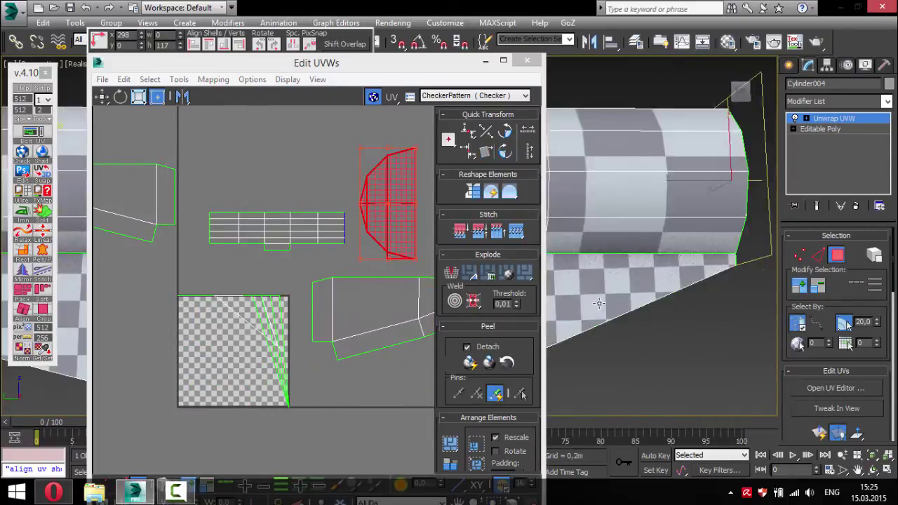
click(18, 216)
key(ctrl+a)
click(21, 309)
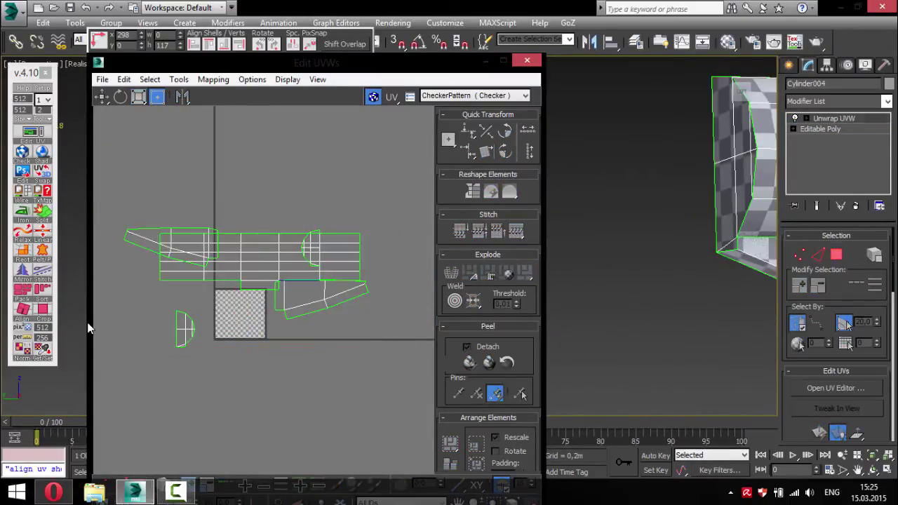
middle_drag(702, 211, 646, 240)
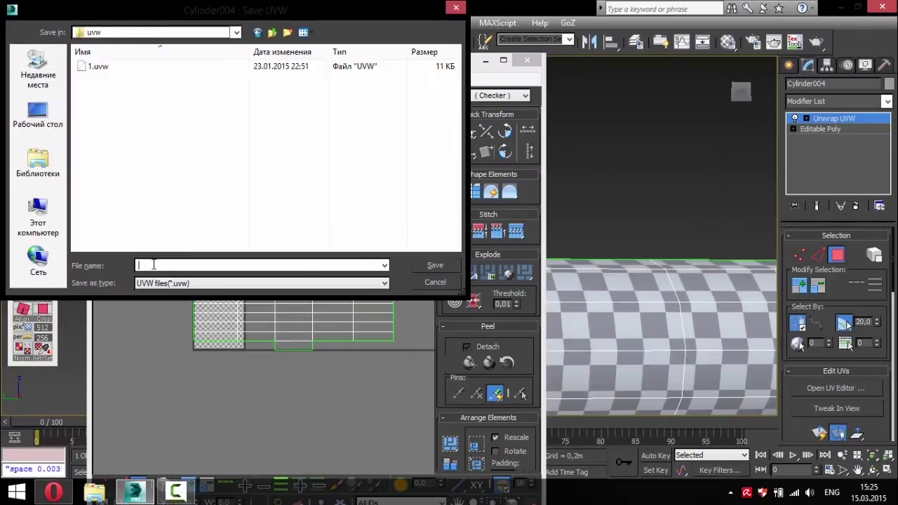
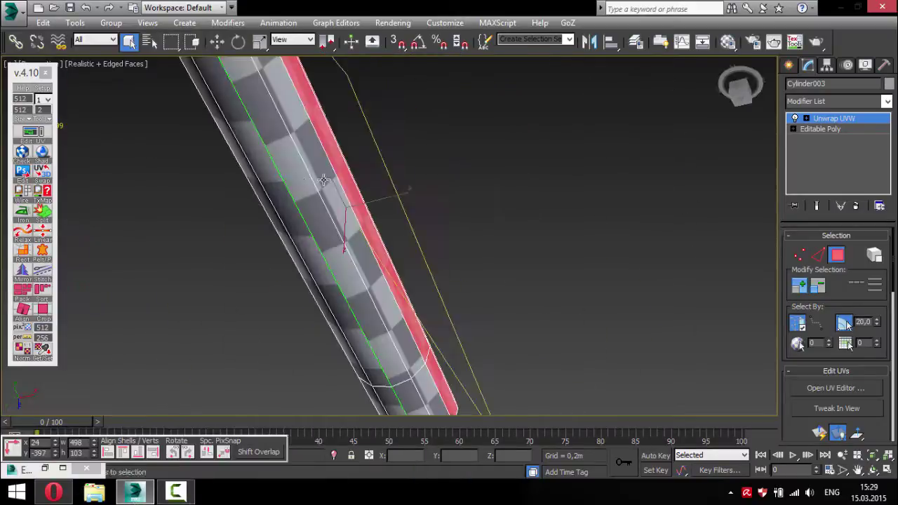
Restore the UV editor and straighten the selected cylinder strip into a rectangular shell with TexTools.
click(46, 472)
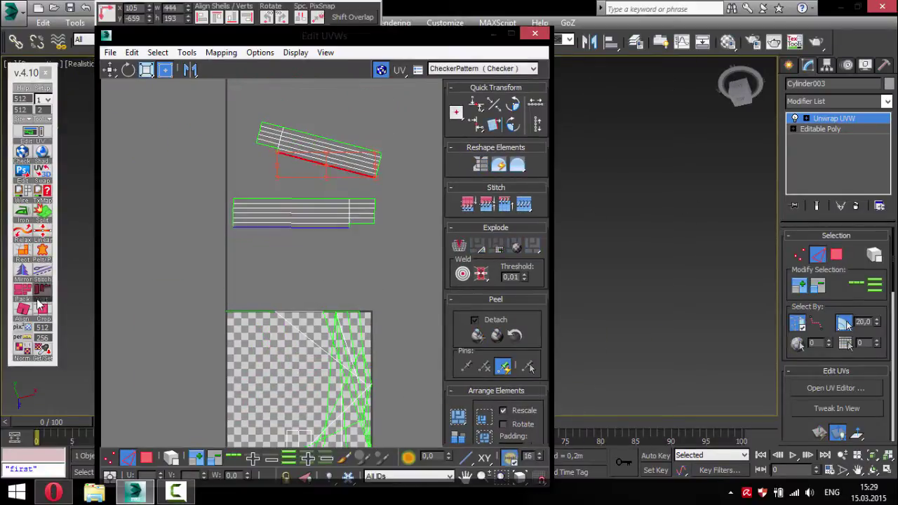
click(494, 34)
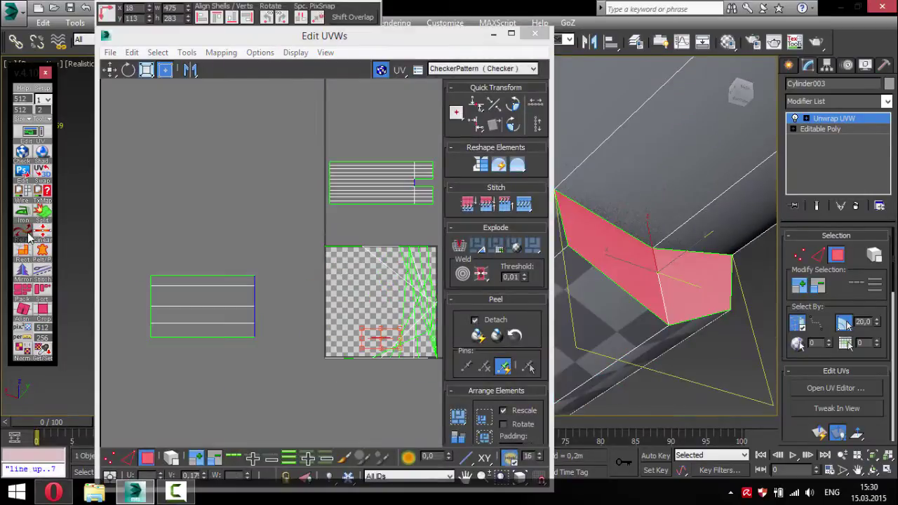
click(28, 237)
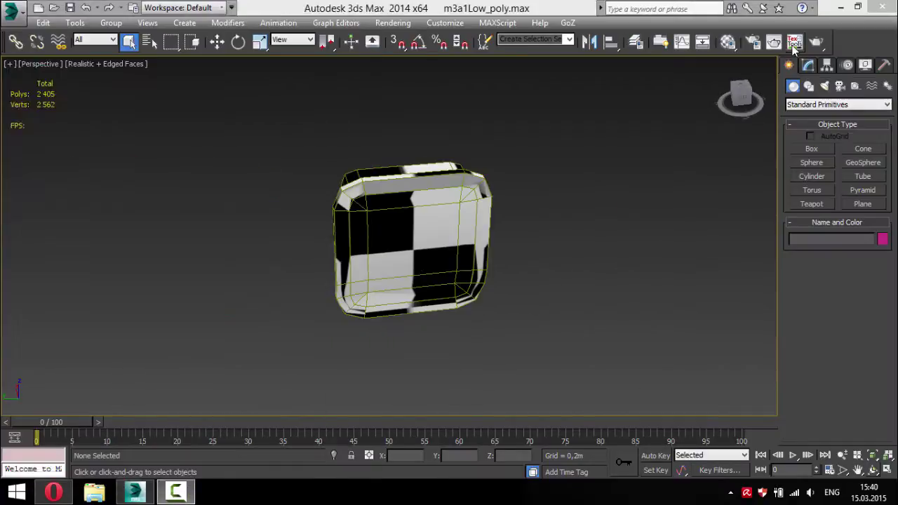
Add Unwrap UVW to Box010, detach its side strip and flatten the box's UV shell.
click(794, 43)
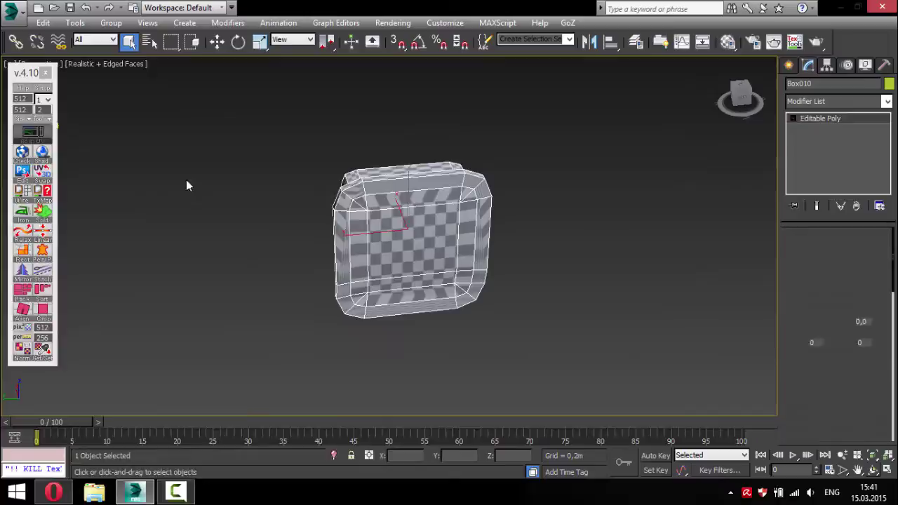
click(32, 132)
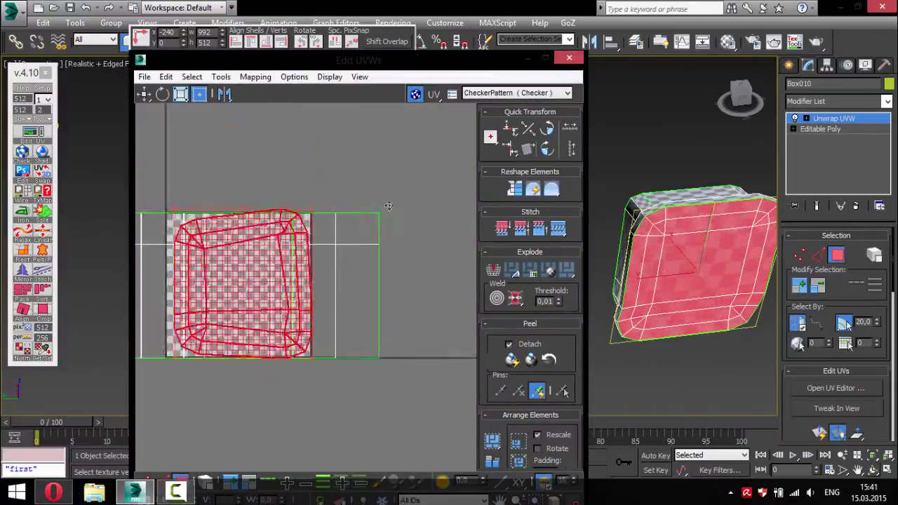
click(19, 212)
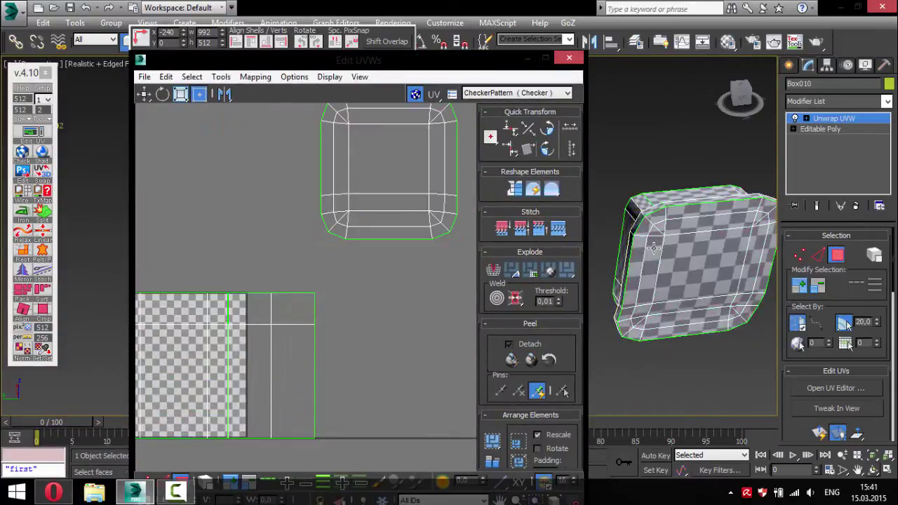
drag(220, 417, 353, 206)
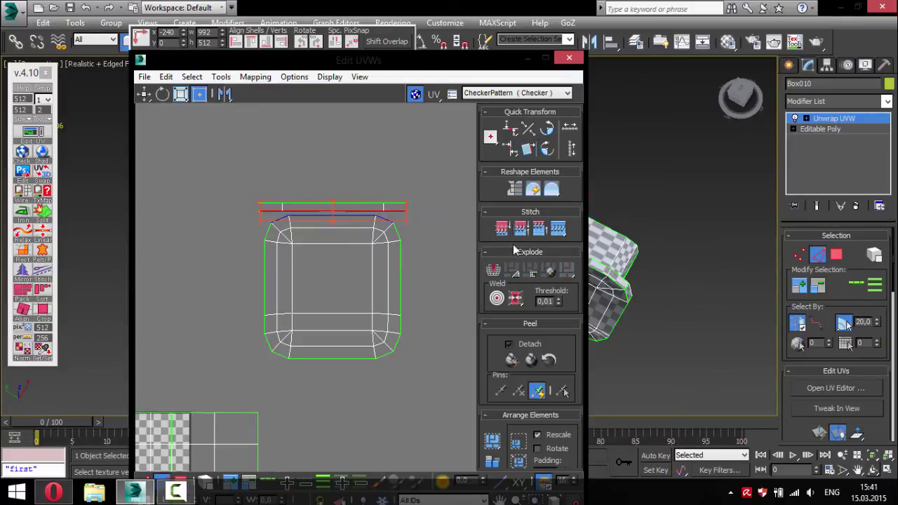
click(23, 211)
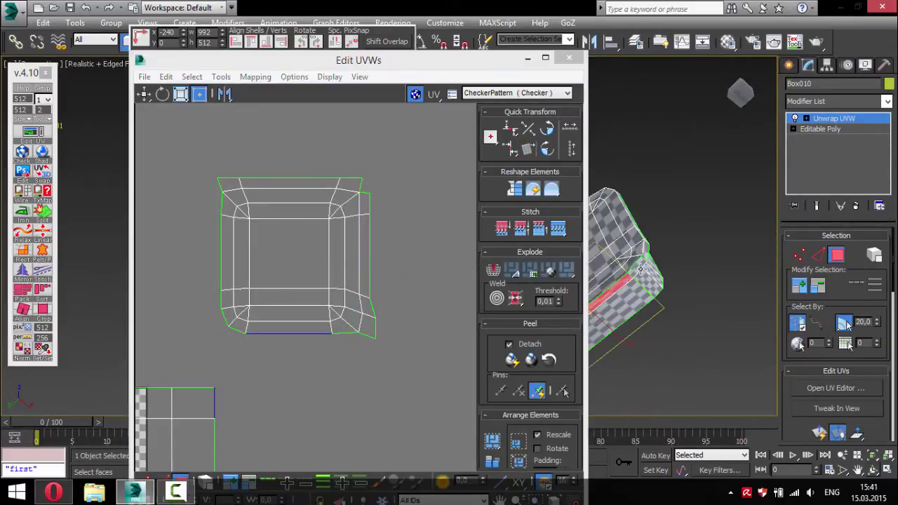
scroll(357, 325, up, 4)
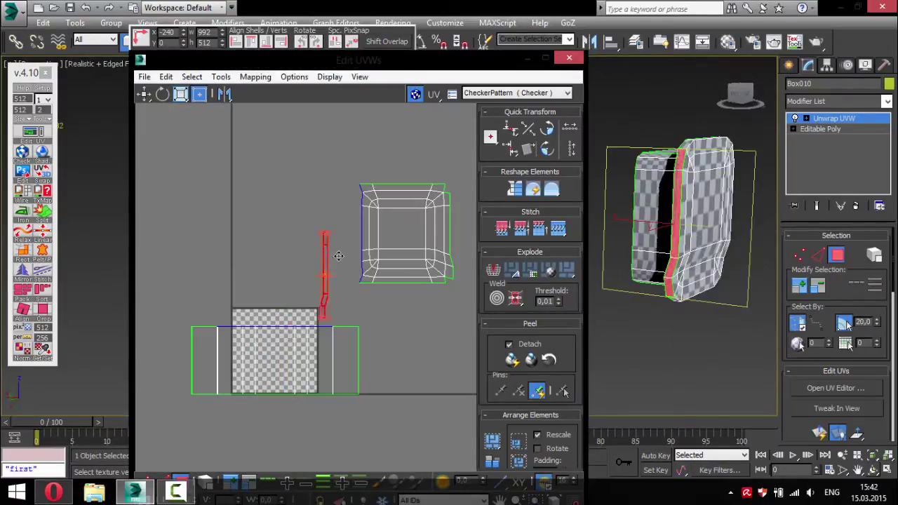
scroll(344, 280, up, 4)
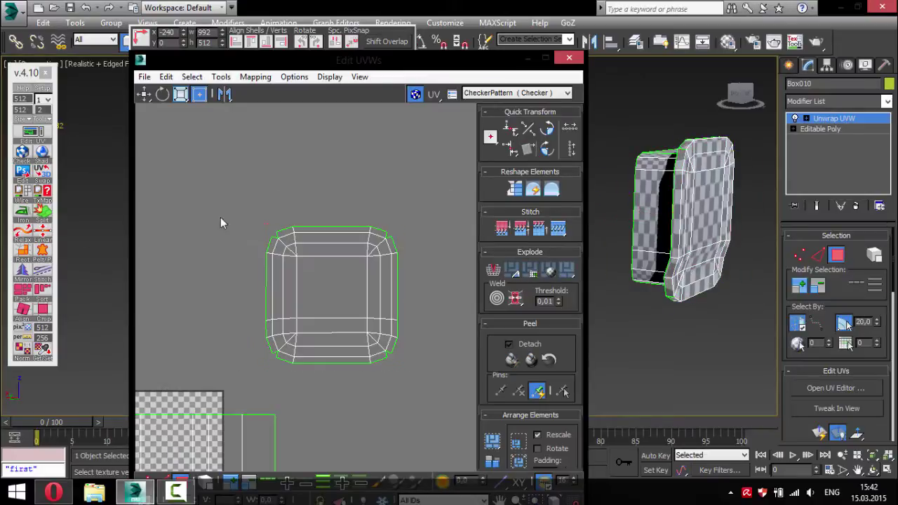
click(31, 219)
Step back through the recent Box010 UV edits with repeated undos.
key(ctrl+z)
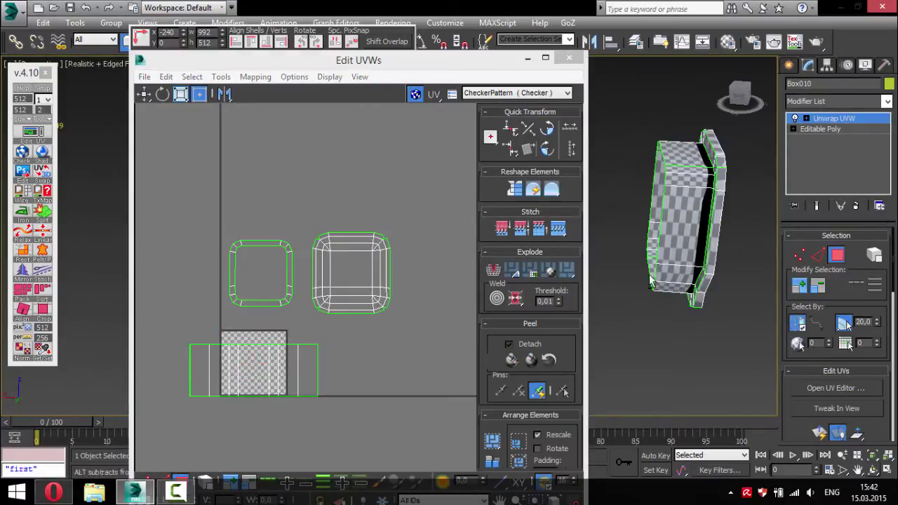
key(ctrl+z)
key(ctrl+z)
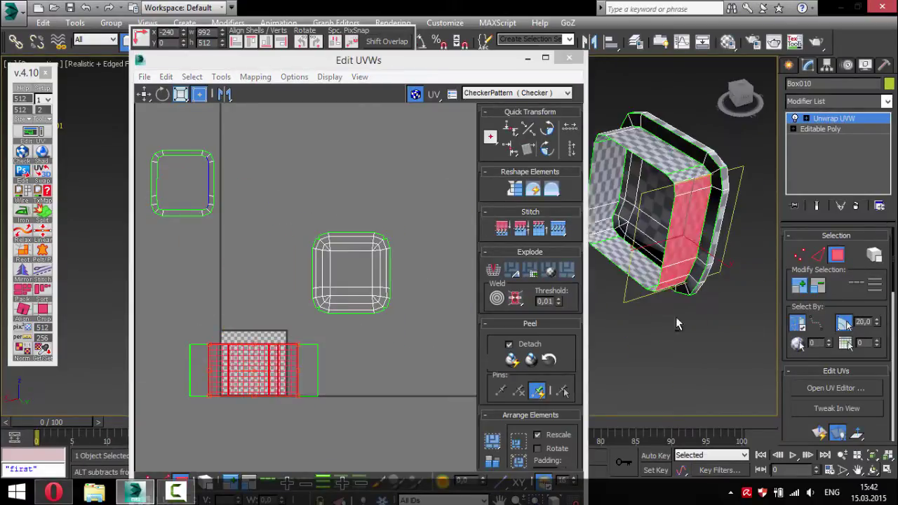
key(ctrl+z)
key(ctrl+z)
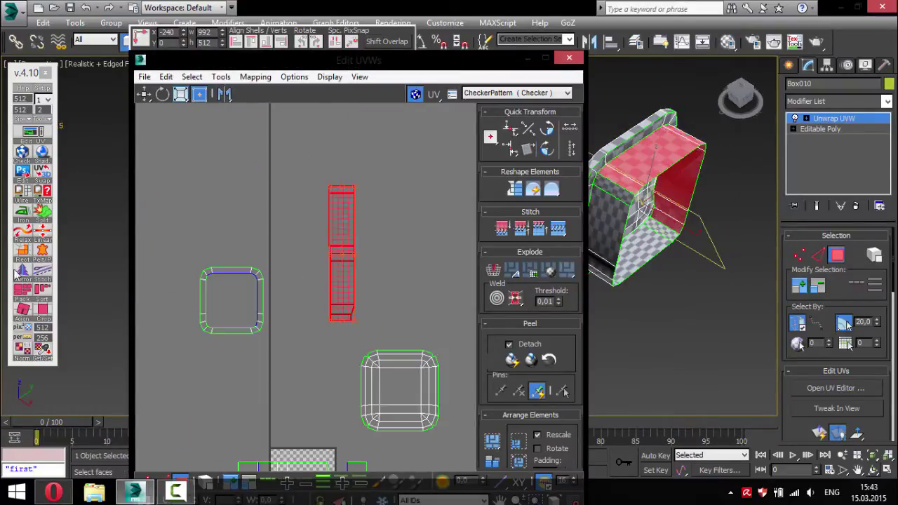
key(ctrl+z)
key(ctrl+z)
key(ctrl+z)
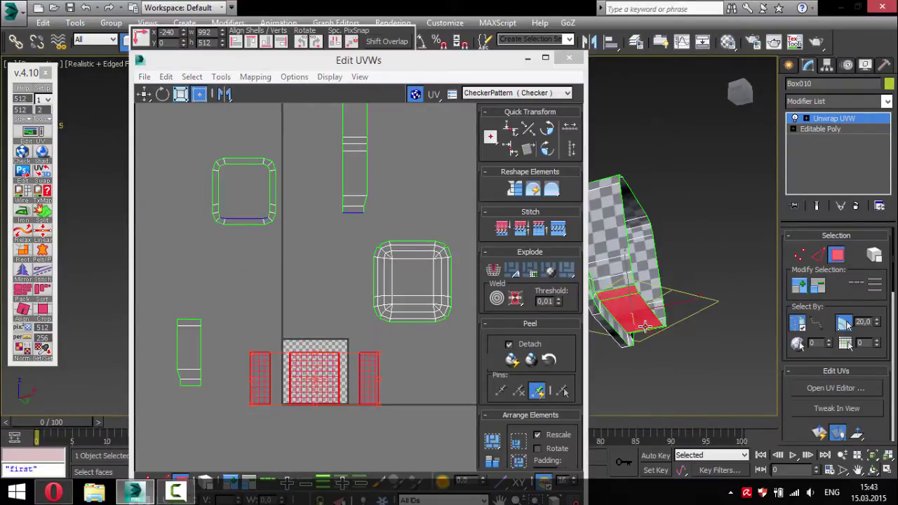
key(ctrl+z)
key(ctrl+z)
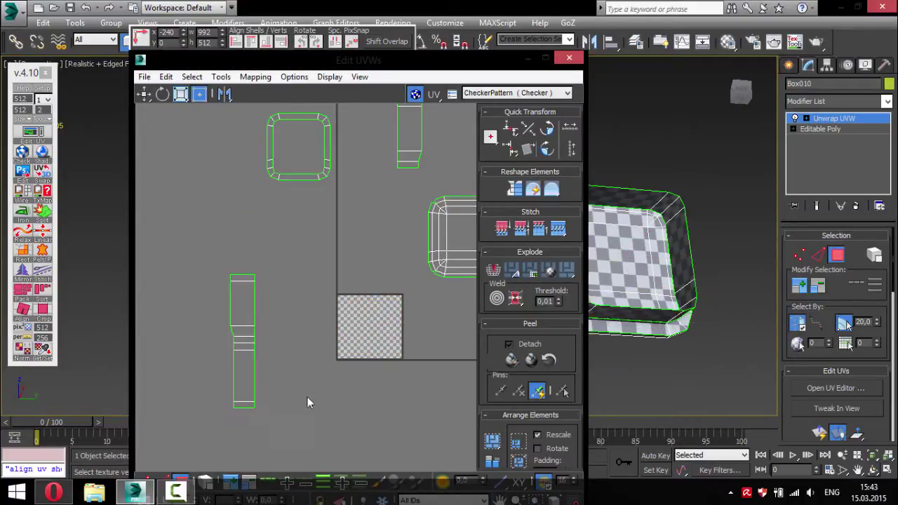
key(ctrl+z)
key(ctrl+z)
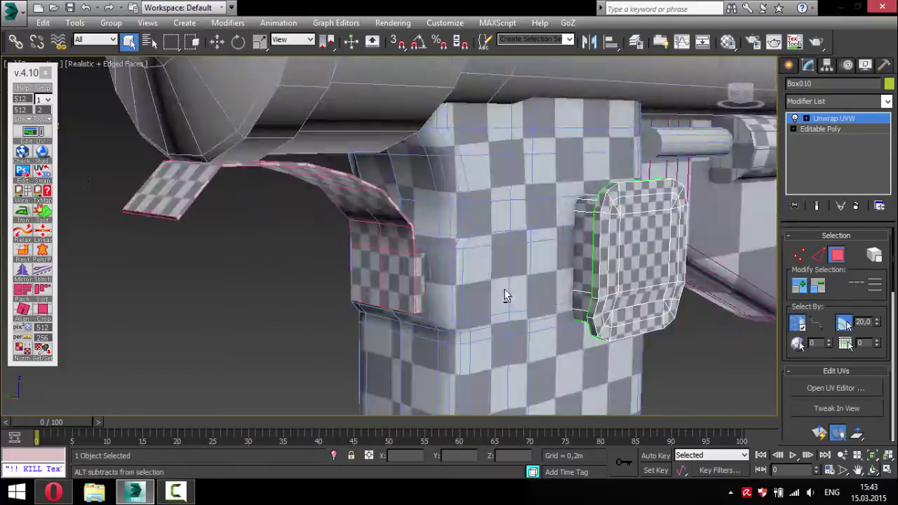
key(ctrl+z)
key(ctrl+z)
key(ctrl+z)
key(ctrl+z)
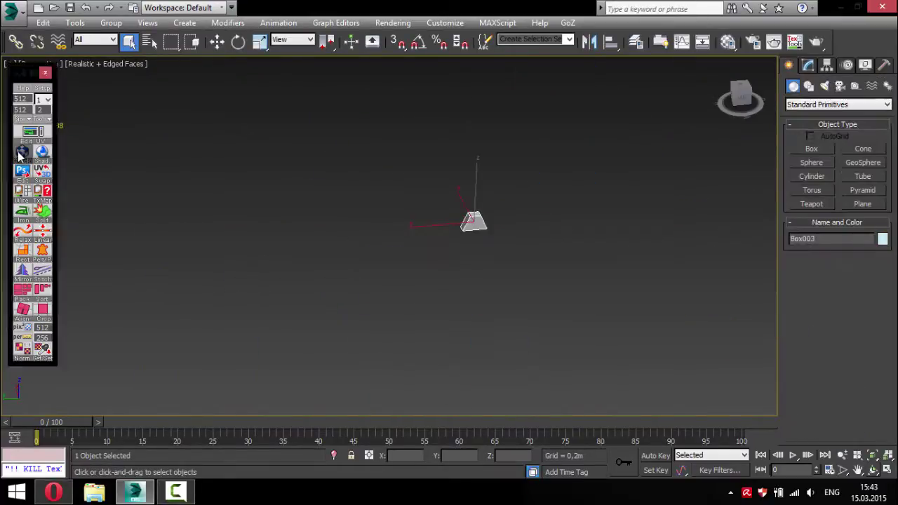
key(ctrl+z)
Undo the latest UV layout changes on Box003's faces.
key(ctrl+z)
key(ctrl+z)
key(ctrl+z)
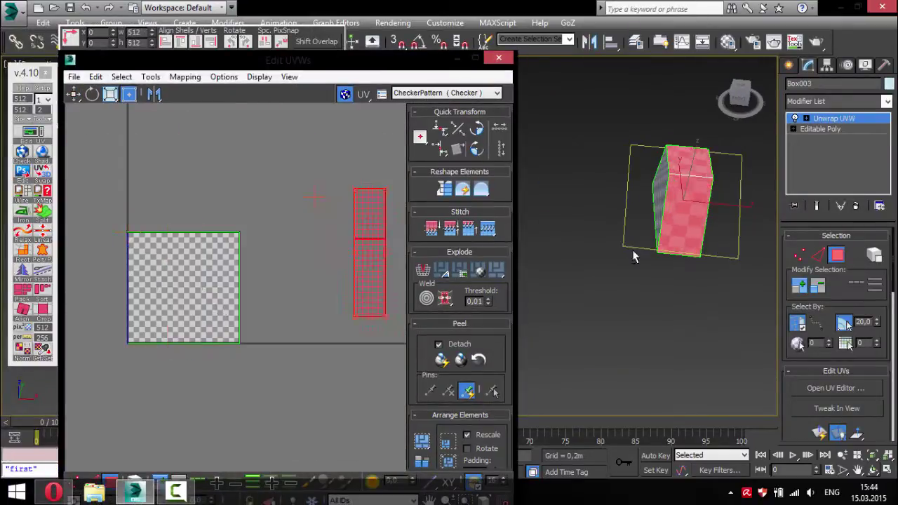
key(ctrl+z)
key(ctrl+z)
key(ctrl+z)
key(ctrl+z)
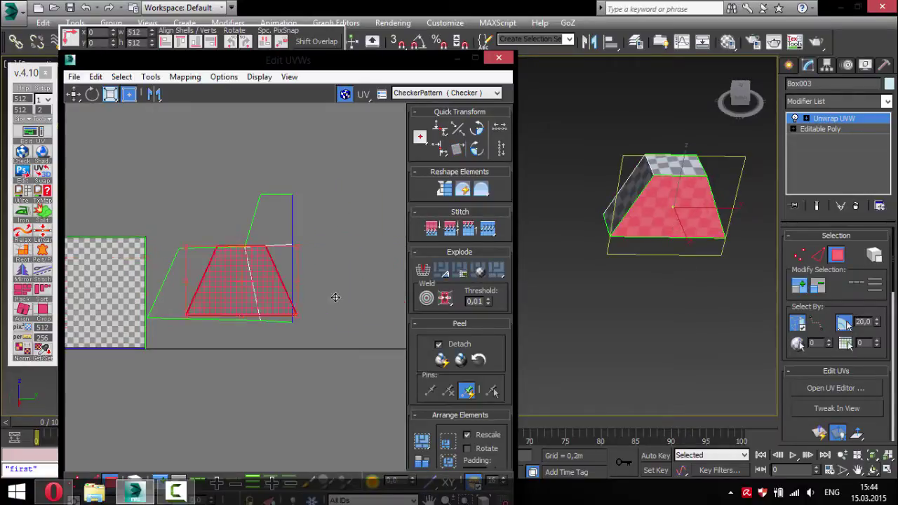
key(ctrl+z)
key(ctrl+z)
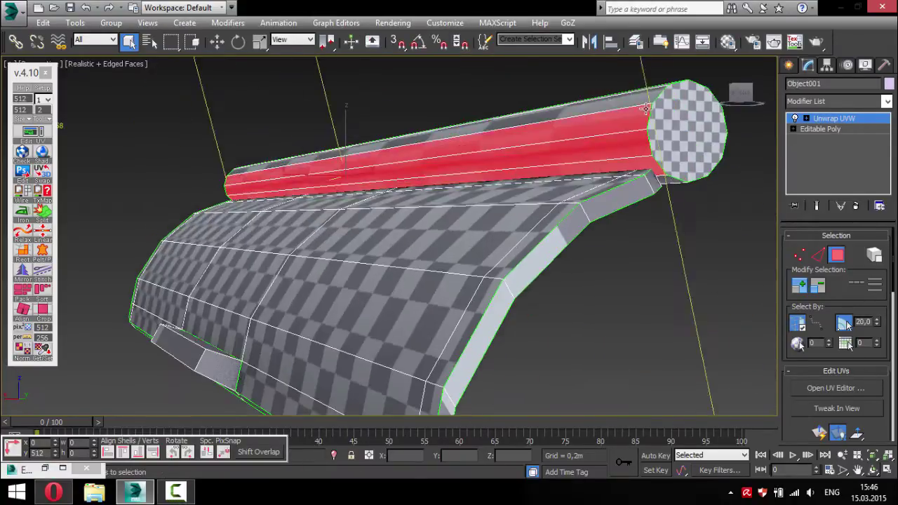
Narrow and squash Object001's cross-shaped UV shell with Free Form scale handles.
mouse_move(646, 109)
alt+middle_down()
mouse_move(267, 291)
mouse_move(446, 264)
alt+middle_up()
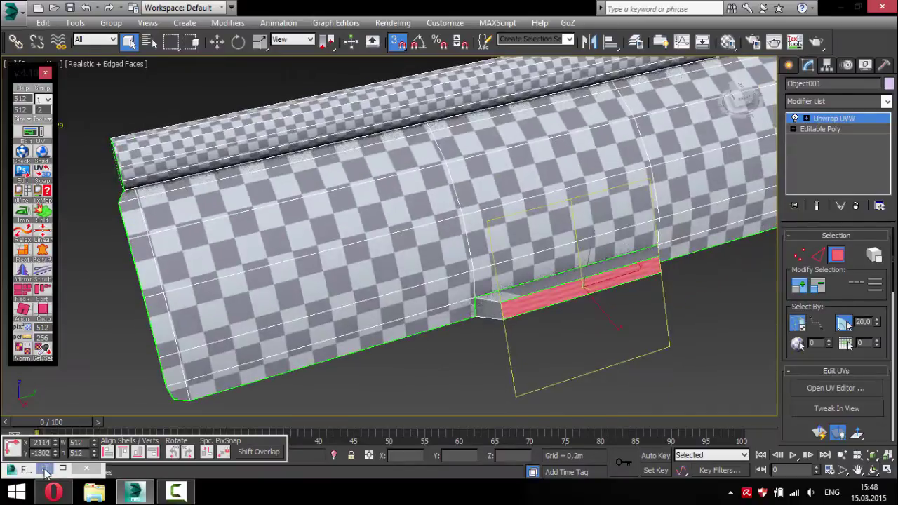
click(45, 470)
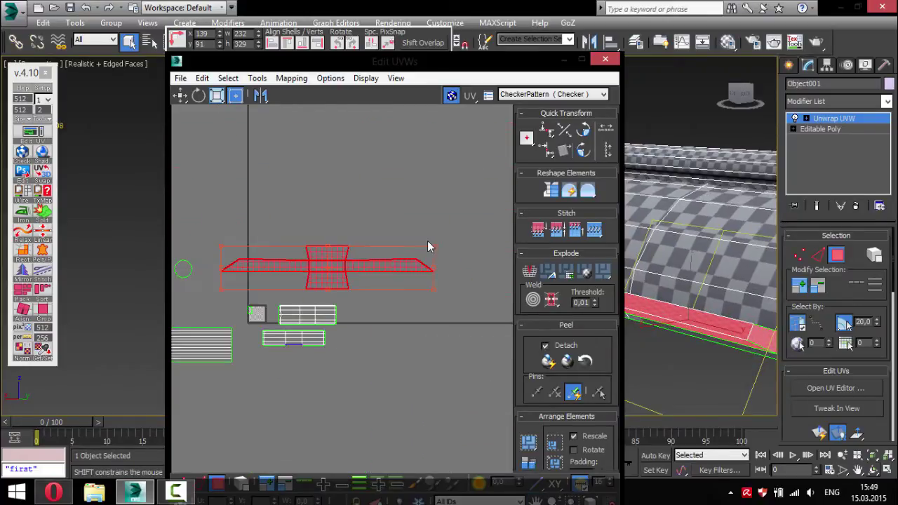
drag(433, 214, 339, 214)
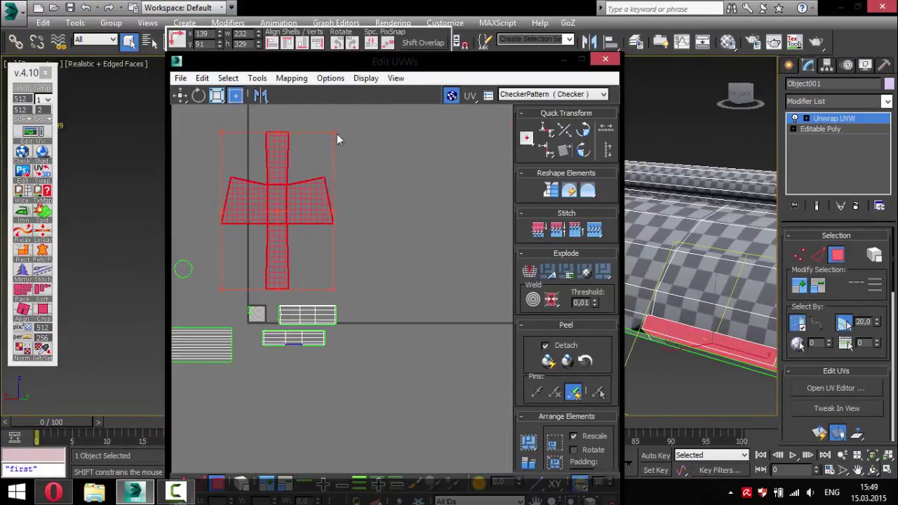
drag(337, 140, 337, 290)
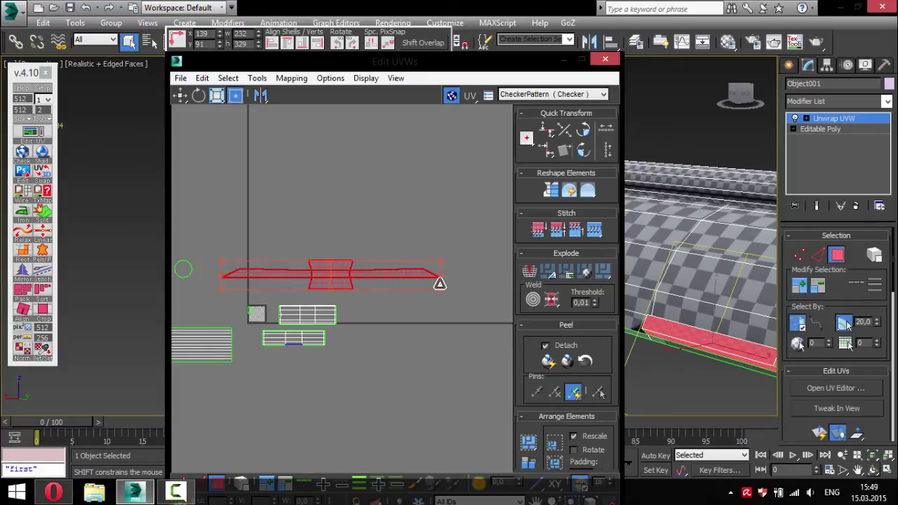
Orbit around the curved part to inspect the checker on the cylinder's outside.
mouse_move(674, 295)
alt+middle_down()
mouse_move(646, 319)
mouse_move(447, 323)
alt+middle_up()
mouse_move(518, 279)
alt+middle_down()
mouse_move(443, 233)
mouse_move(648, 377)
mouse_move(580, 305)
mouse_move(612, 246)
mouse_move(596, 280)
alt+middle_up()
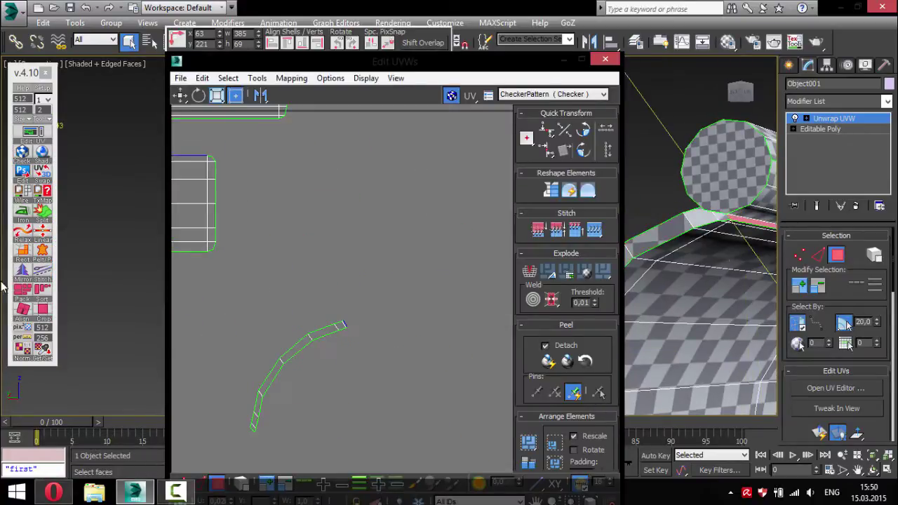
alt+middle_drag(703, 306, 501, 247)
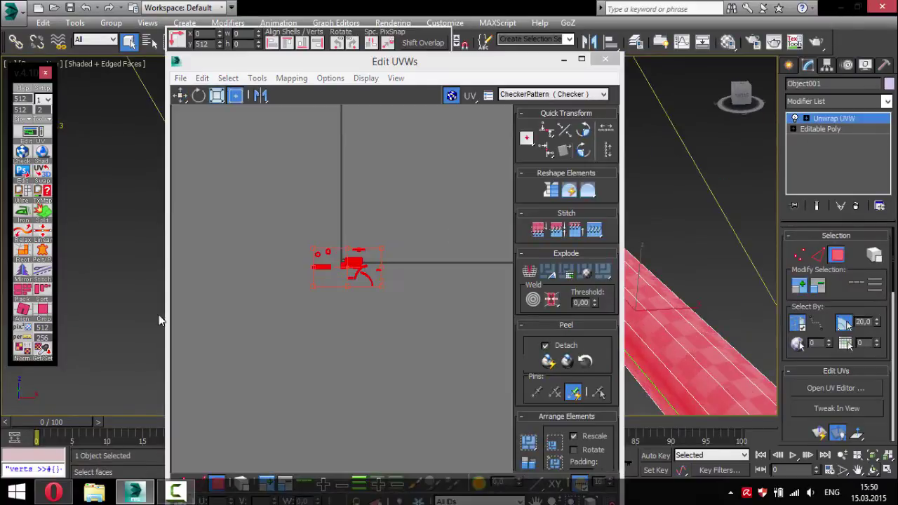
right_click(658, 181)
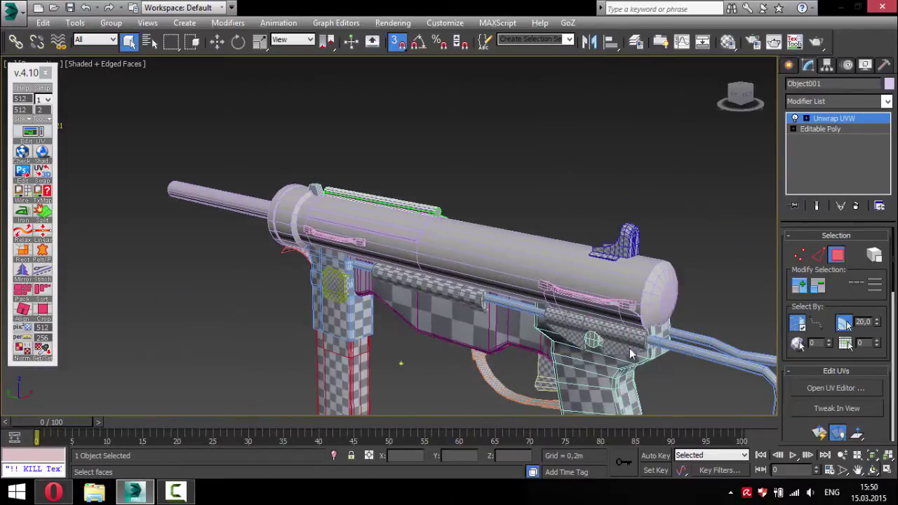
Hide the gun body and add Unwrap UVW to the wire piece through TexTools.
right_click(662, 303)
click(693, 257)
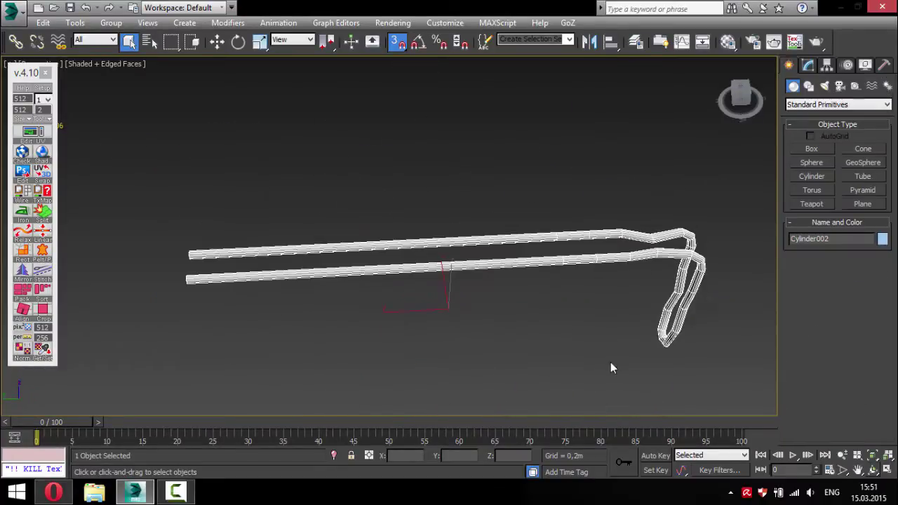
click(39, 134)
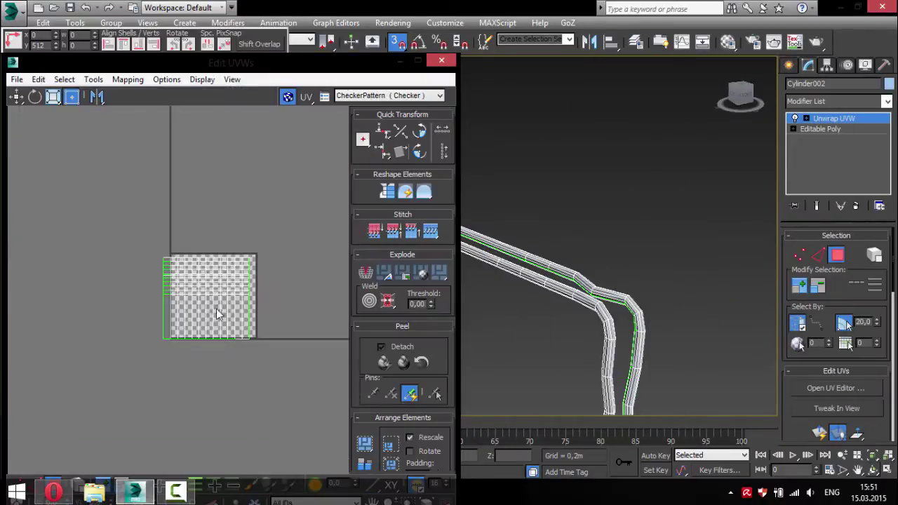
Orbit and zoom around the red and grey pipes to inspect the bends in a maximized perspective view.
click(398, 62)
mouse_move(426, 248)
alt+middle_down()
mouse_move(536, 359)
mouse_move(687, 309)
mouse_move(633, 306)
alt+middle_up()
scroll(554, 267, up, 3)
alt+middle_drag(554, 267, 523, 280)
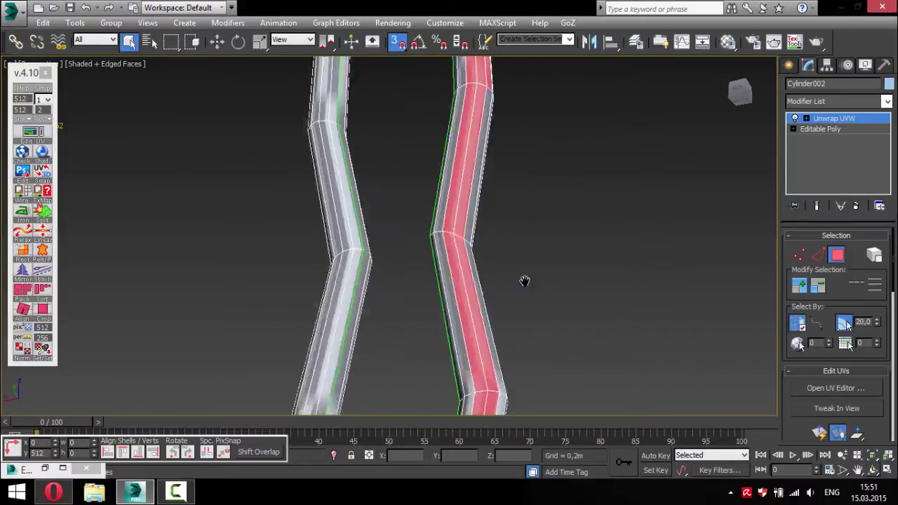
scroll(523, 281, down, 3)
alt+middle_drag(564, 246, 395, 265)
mouse_move(386, 354)
alt+middle_down()
mouse_move(345, 275)
mouse_move(243, 321)
alt+middle_up()
scroll(242, 321, up, 4)
middle_drag(440, 386, 459, 192)
scroll(460, 192, down, 2)
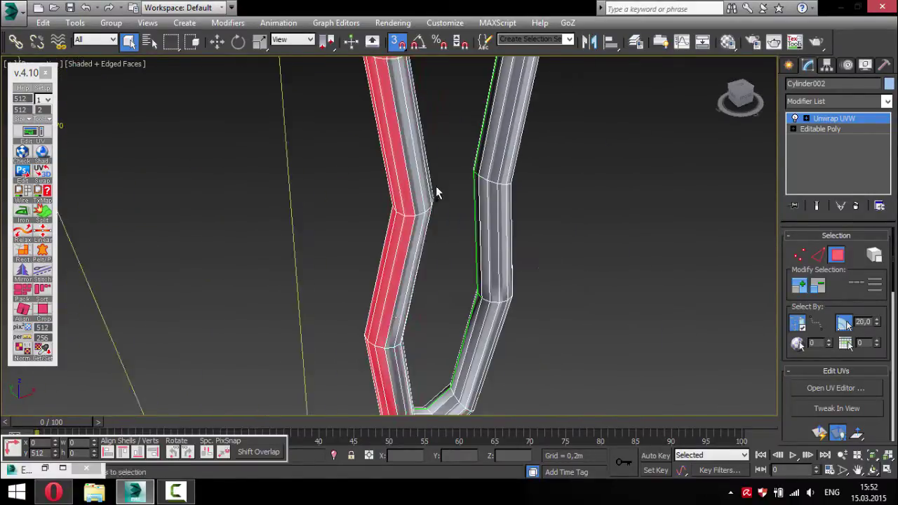
scroll(435, 194, down, 2)
mouse_move(395, 253)
alt+middle_down()
mouse_move(444, 211)
mouse_move(471, 304)
mouse_move(345, 327)
mouse_move(477, 175)
mouse_move(447, 341)
mouse_move(265, 321)
mouse_move(241, 380)
mouse_move(311, 331)
mouse_move(286, 266)
alt+middle_up()
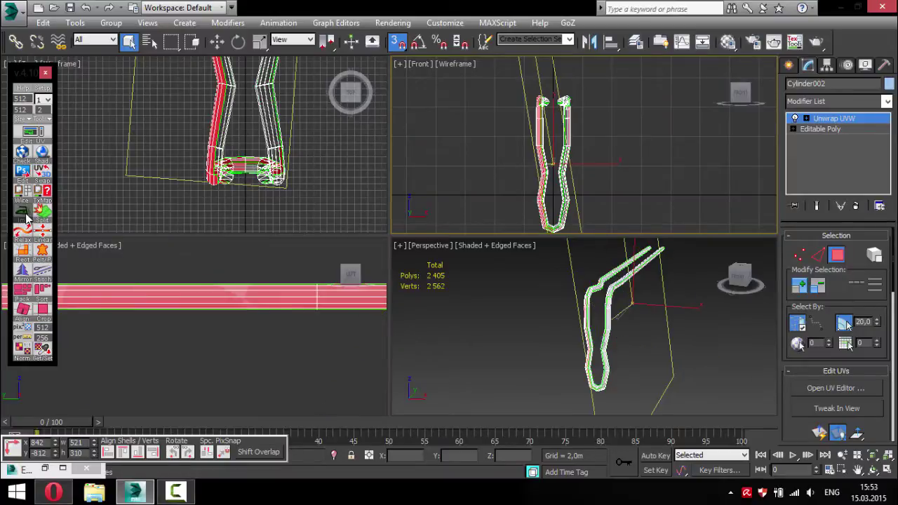
scroll(554, 147, up, 3)
mouse_move(267, 162)
alt+middle_down()
mouse_move(290, 181)
mouse_move(292, 113)
alt+middle_up()
key(alt+w)
mouse_move(240, 190)
alt+middle_down()
mouse_move(607, 217)
mouse_move(433, 241)
mouse_move(490, 276)
mouse_move(487, 235)
mouse_move(435, 267)
alt+middle_up()
scroll(484, 238, up, 5)
Relax the wire piece's distorted UV shell into a smooth strip.
click(30, 131)
click(29, 234)
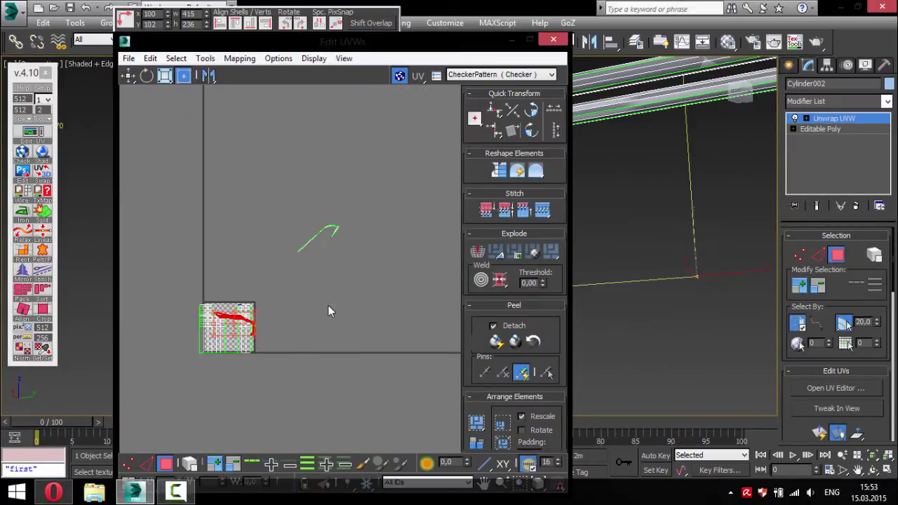
click(510, 40)
middle_drag(449, 232, 414, 213)
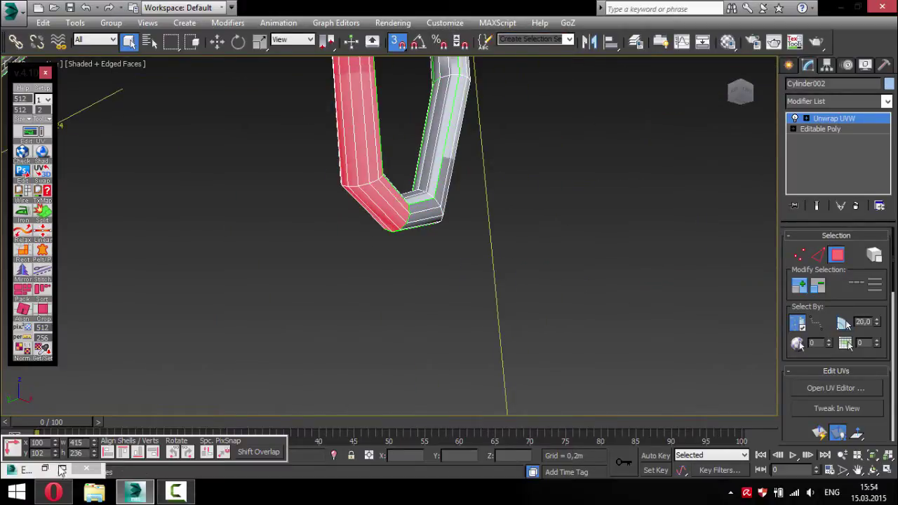
Check the relaxed shell against the model, viewing the pipe bend and end.
click(62, 470)
scroll(320, 329, up, 4)
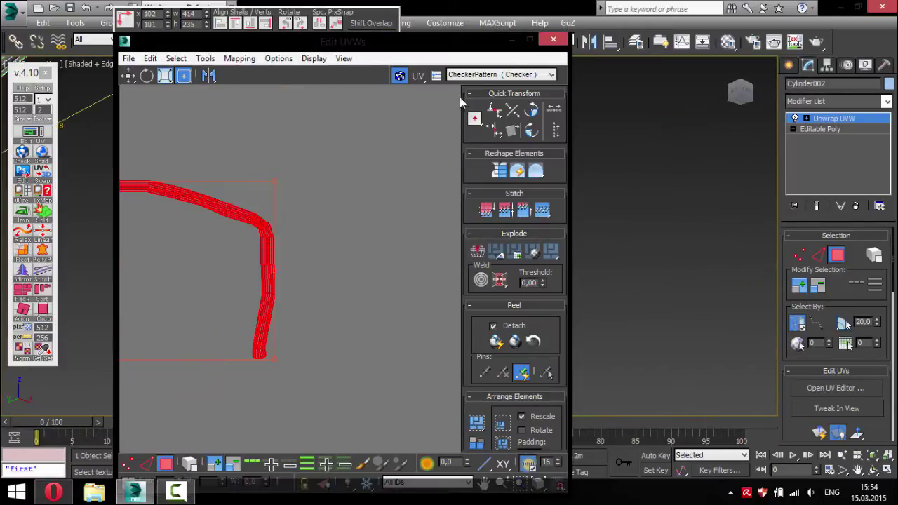
click(510, 40)
scroll(227, 247, down, 5)
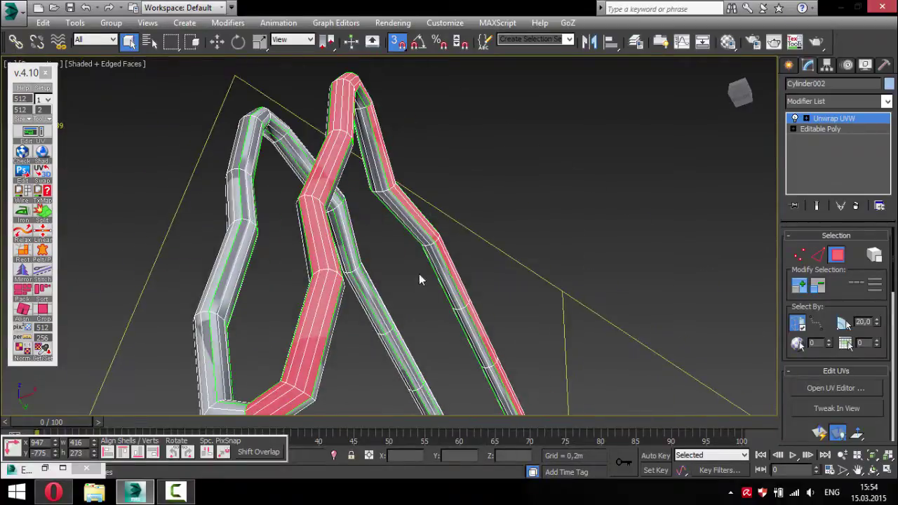
scroll(381, 189, up, 5)
alt+middle_drag(281, 316, 300, 307)
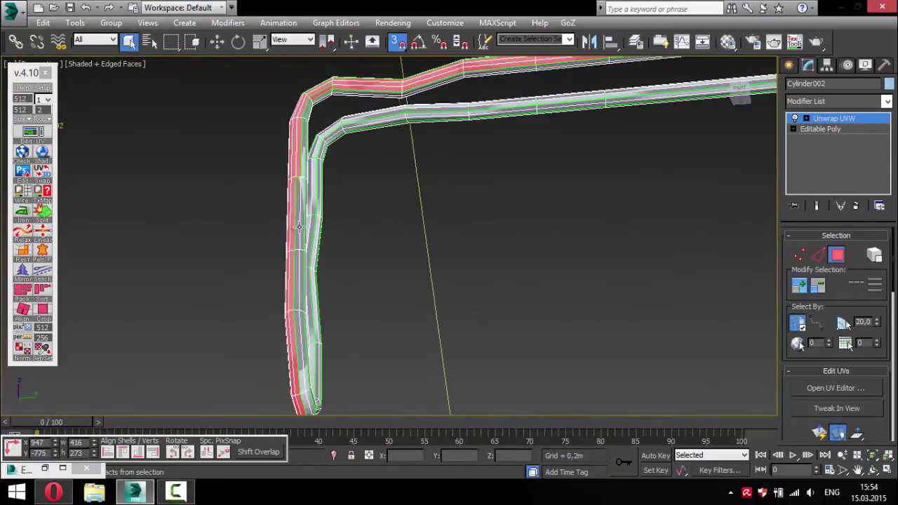
scroll(347, 87, up, 5)
scroll(403, 305, down, 8)
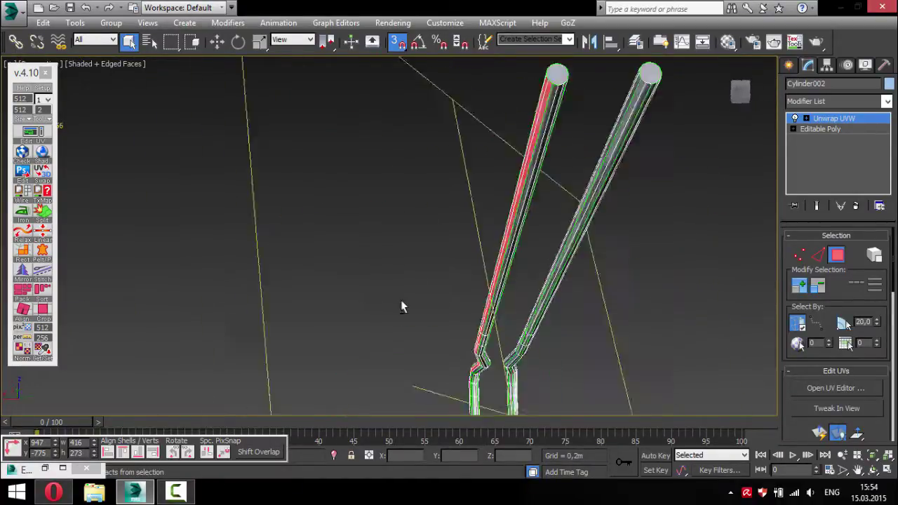
scroll(403, 304, up, 4)
Select the top-left UV element and compare its faces on the pipes.
click(26, 220)
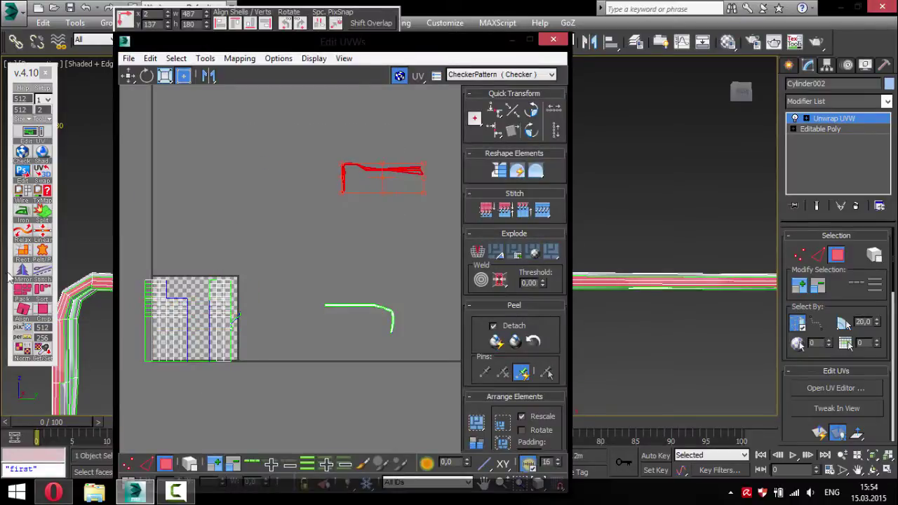
drag(209, 229, 243, 402)
click(150, 186)
click(449, 341)
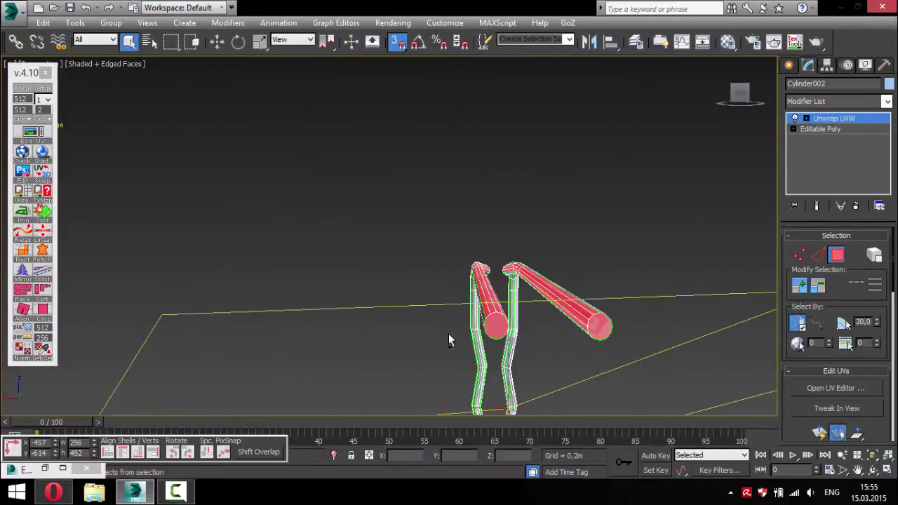
click(62, 468)
alt+middle_drag(359, 237, 428, 421)
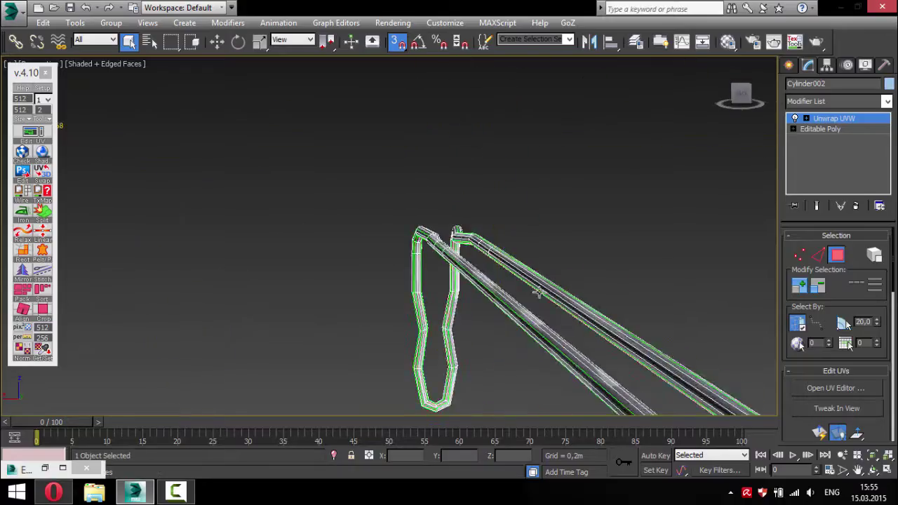
alt+middle_drag(428, 455, 442, 278)
click(63, 468)
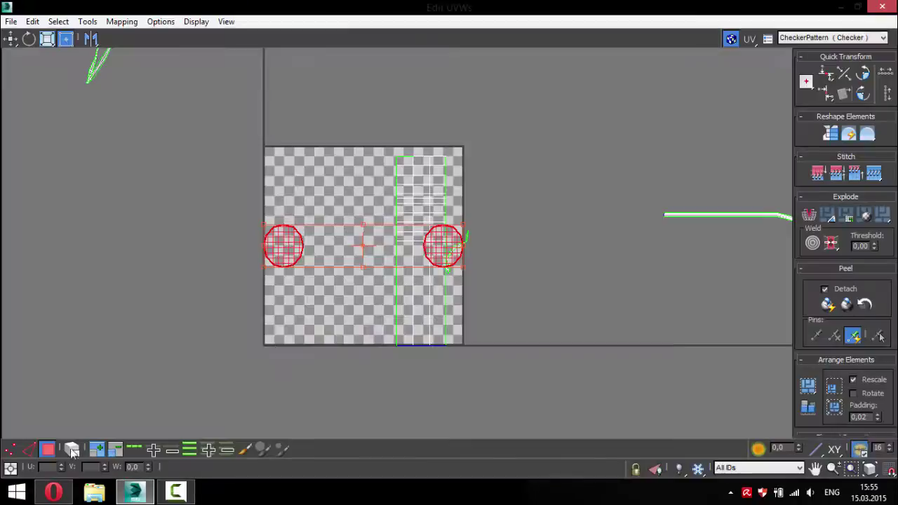
Float the UV editor, pick another UV element, then inspect the pipe close up.
click(858, 7)
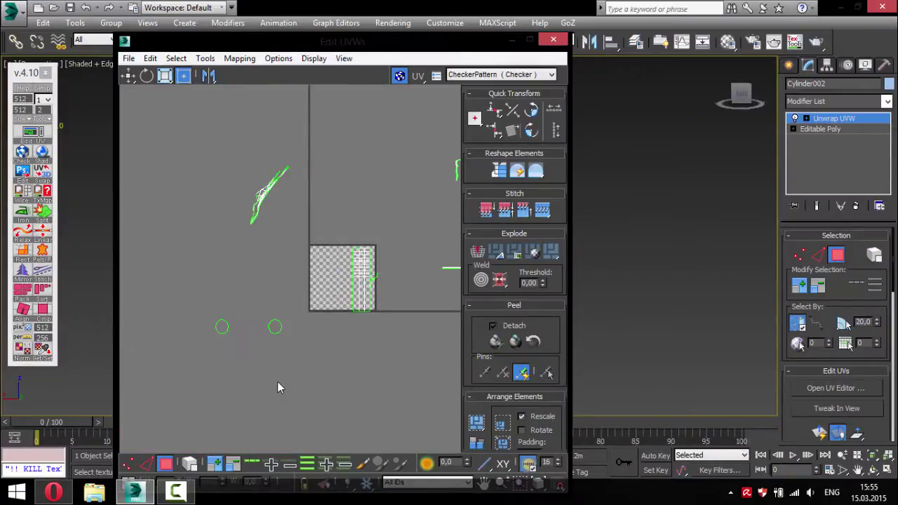
middle_drag(277, 388, 211, 407)
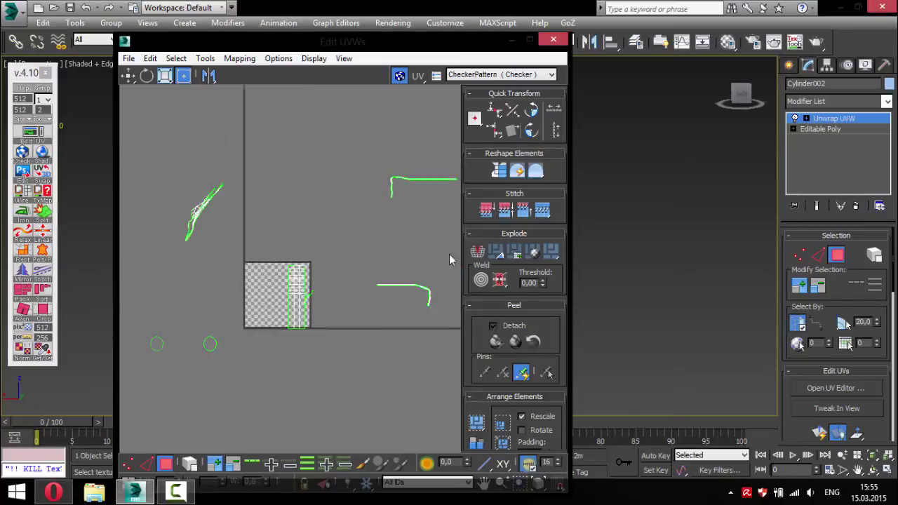
scroll(267, 210, up, 3)
click(277, 116)
click(531, 40)
click(842, 7)
scroll(370, 372, up, 5)
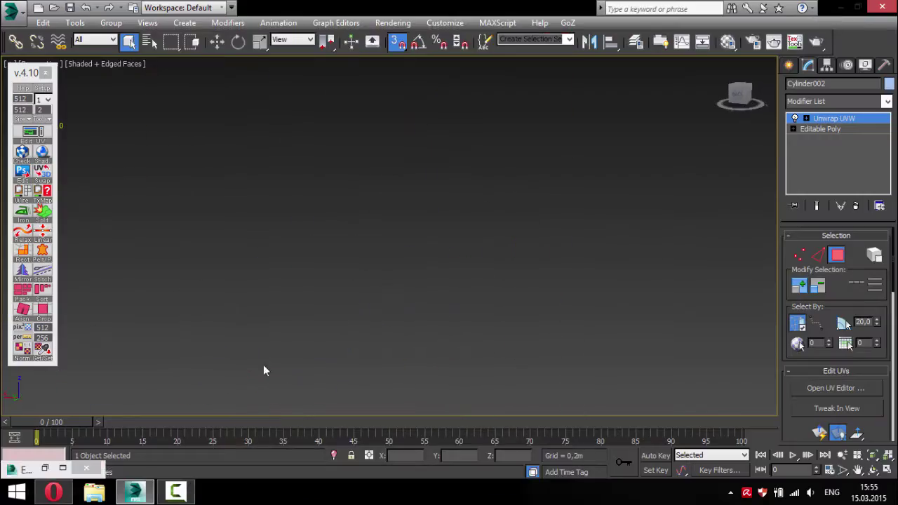
mouse_move(263, 369)
alt+middle_down()
mouse_move(302, 283)
mouse_move(560, 272)
alt+middle_up()
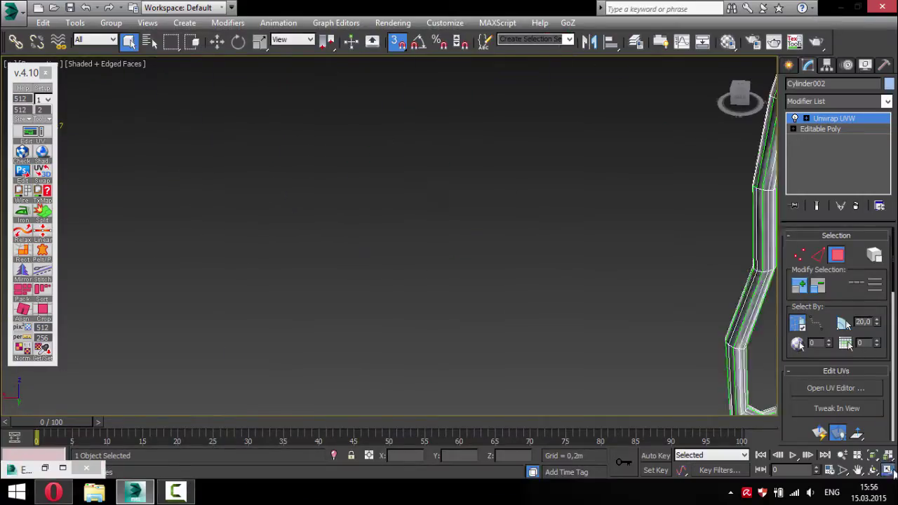
key(alt+w)
scroll(270, 189, down, 2)
click(271, 189)
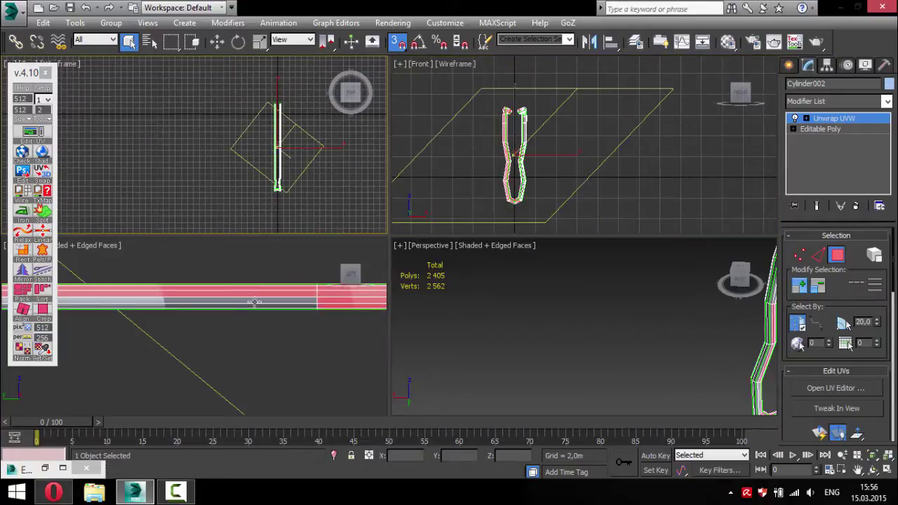
scroll(331, 175, up, 5)
scroll(322, 202, up, 3)
scroll(293, 216, down, 2)
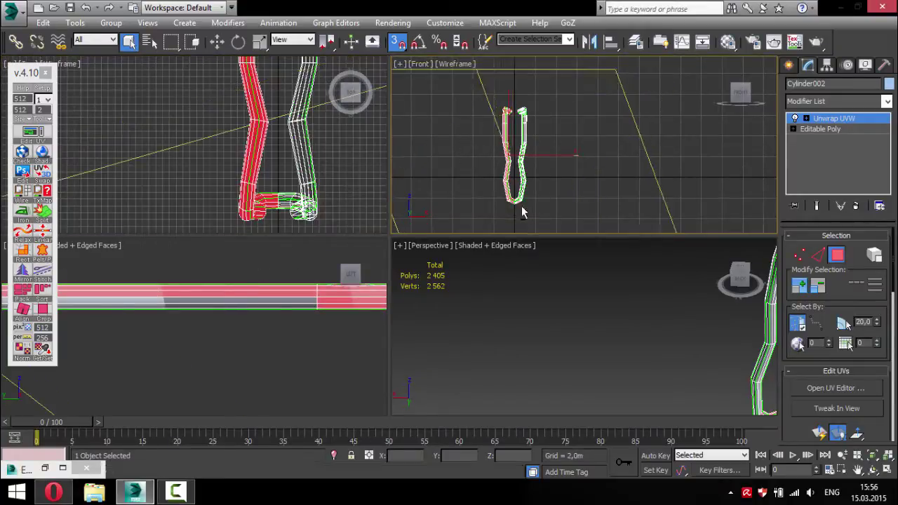
scroll(547, 96, up, 2)
click(887, 470)
mouse_move(449, 232)
alt+middle_down()
mouse_move(591, 246)
mouse_move(616, 315)
mouse_move(597, 355)
mouse_move(469, 234)
mouse_move(543, 315)
alt+middle_up()
scroll(575, 253, down, 2)
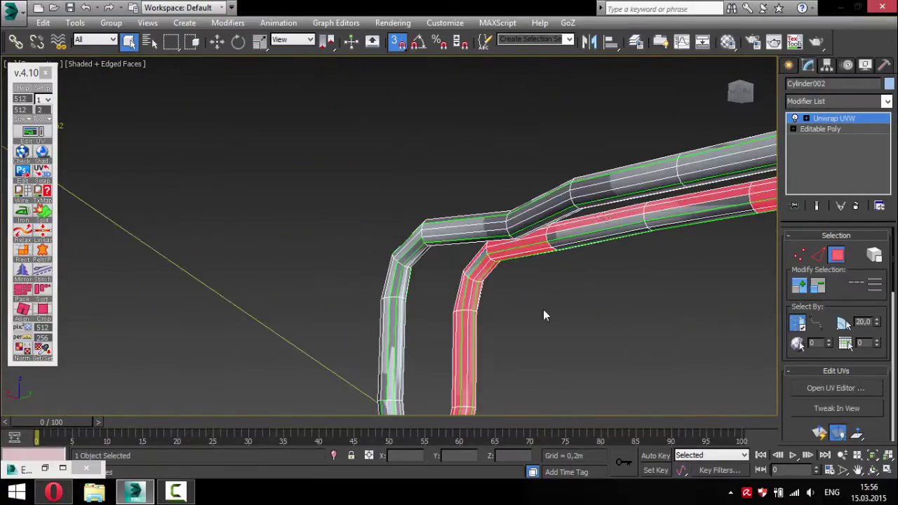
mouse_move(470, 270)
alt+middle_down()
mouse_move(414, 349)
mouse_move(551, 400)
mouse_move(362, 283)
mouse_move(41, 236)
alt+middle_up()
In edge mode, line up Cylinder002's strip shell along the chosen edge path.
click(41, 237)
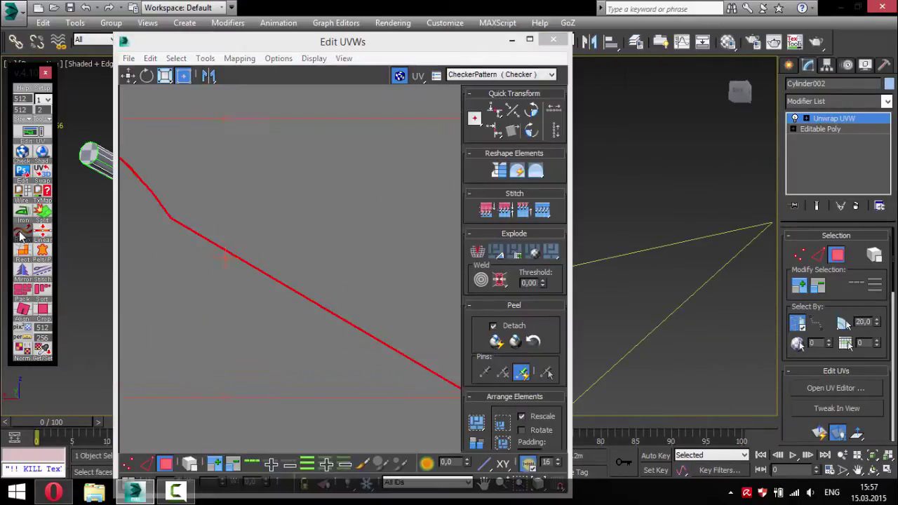
scroll(293, 261, up, 5)
key(2)
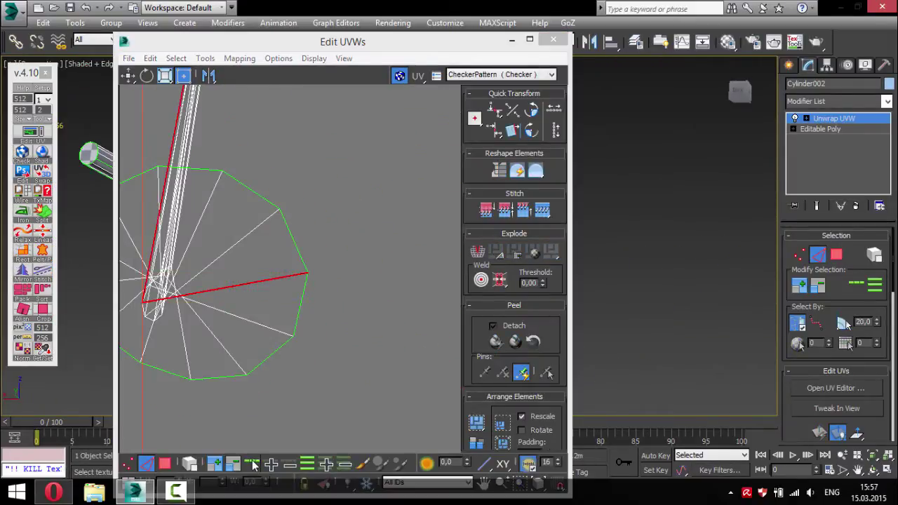
middle_drag(281, 279, 322, 370)
click(23, 237)
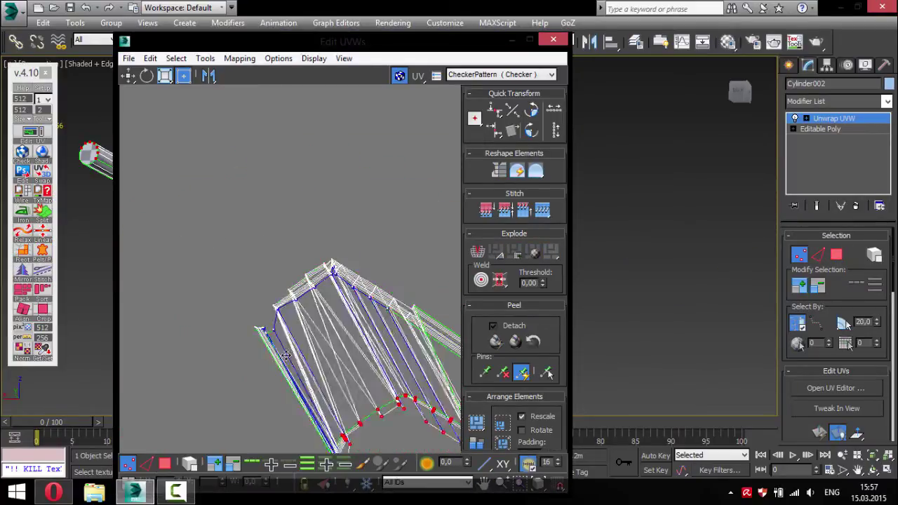
scroll(261, 281, up, 3)
scroll(317, 314, up, 2)
scroll(227, 295, up, 2)
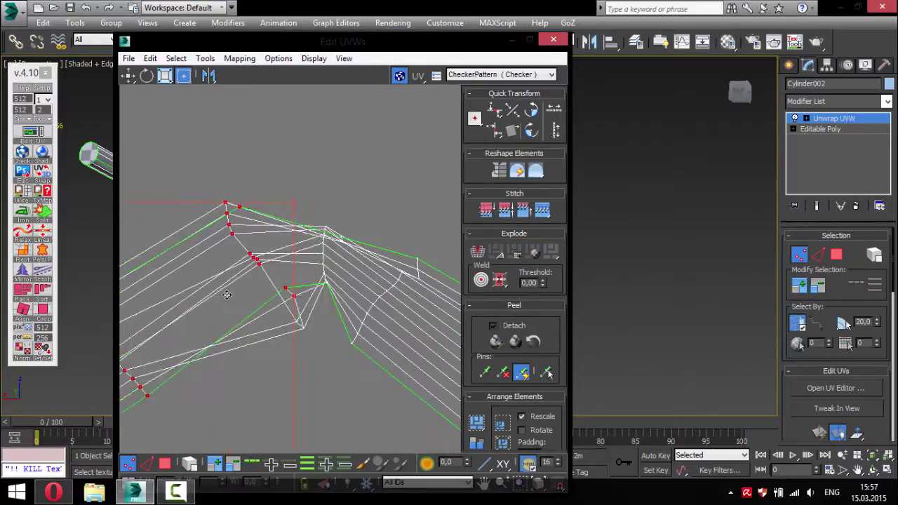
scroll(370, 371, down, 2)
scroll(314, 321, up, 2)
scroll(311, 377, down, 3)
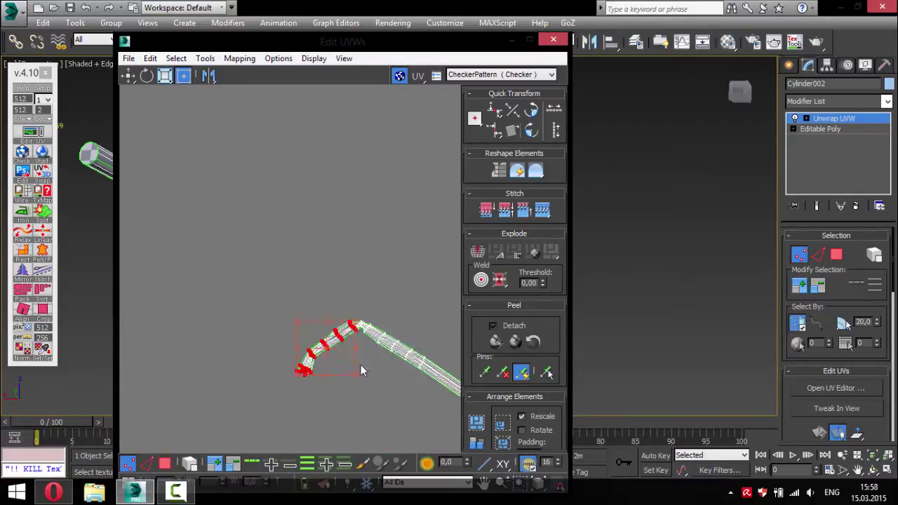
Select the whole UV strip in face mode and relax it.
key(3)
key(ctrl+a)
scroll(280, 358, down, 2)
scroll(318, 345, up, 5)
scroll(312, 335, down, 2)
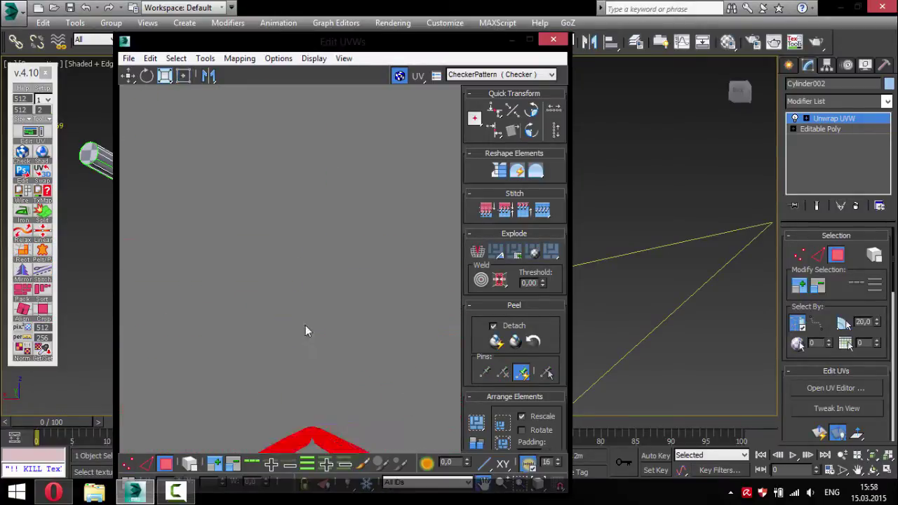
scroll(304, 331, down, 4)
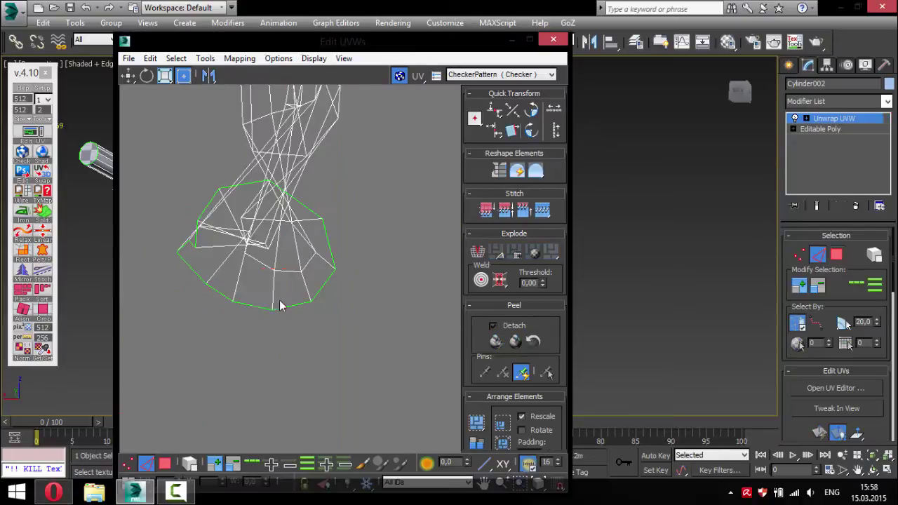
click(24, 236)
scroll(337, 367, down, 2)
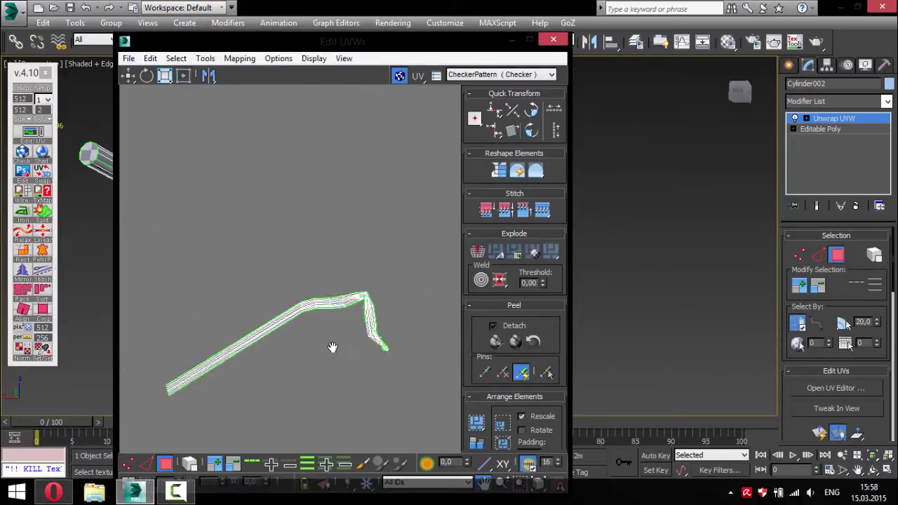
scroll(344, 294, up, 4)
scroll(372, 258, down, 4)
Try straightening the strip into a line, then undo the distorted result.
key(3)
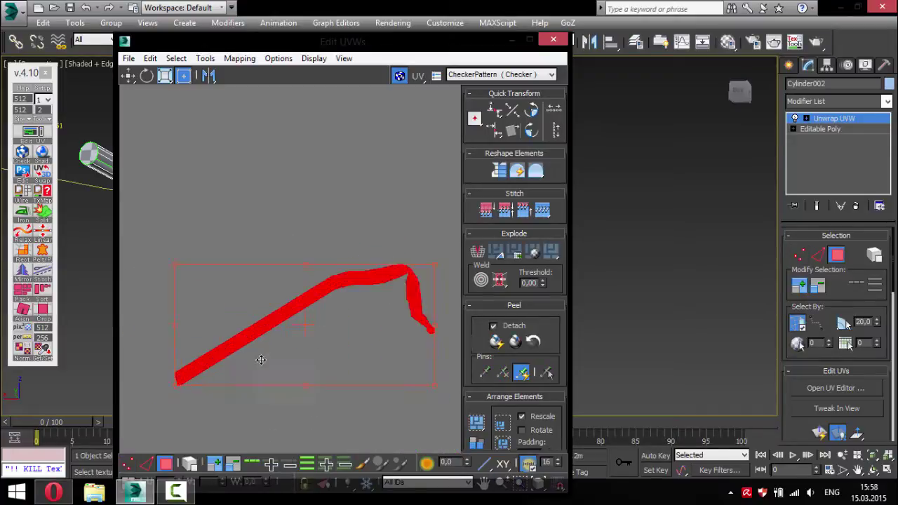
scroll(260, 360, up, 1)
scroll(228, 340, down, 2)
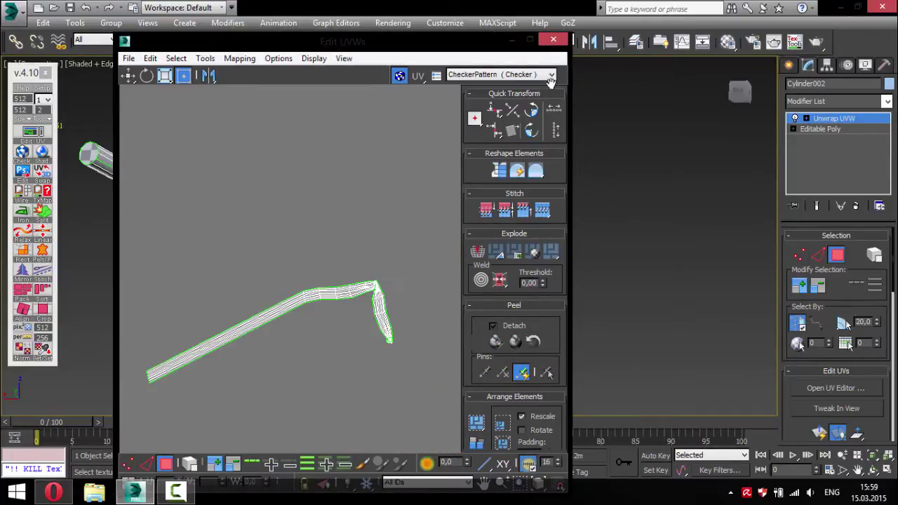
scroll(350, 247, down, 2)
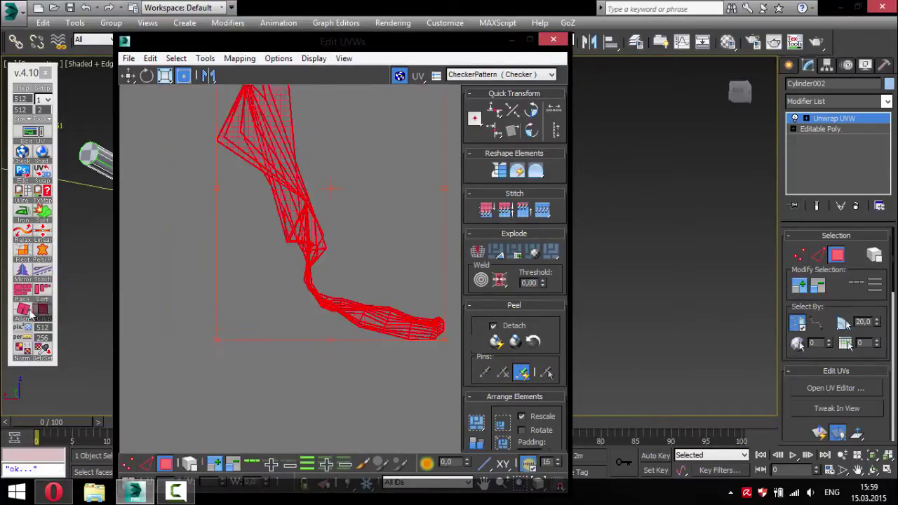
click(33, 237)
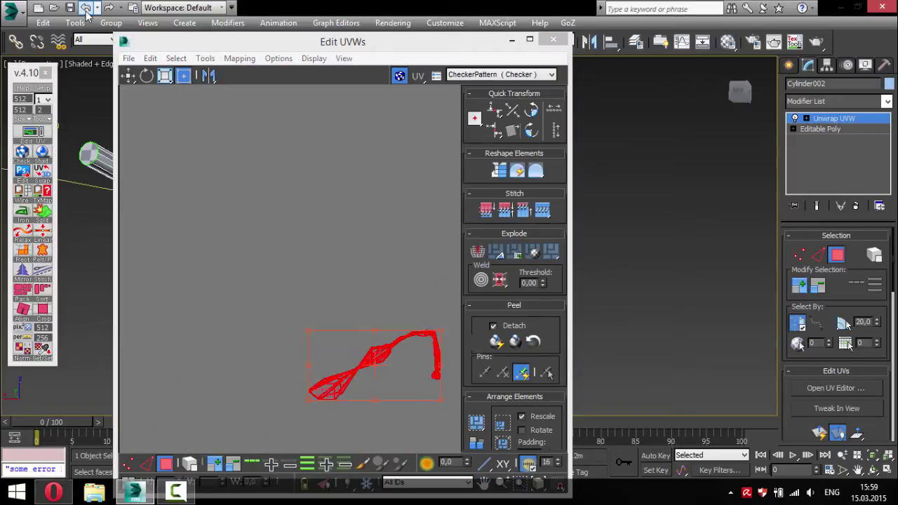
click(25, 234)
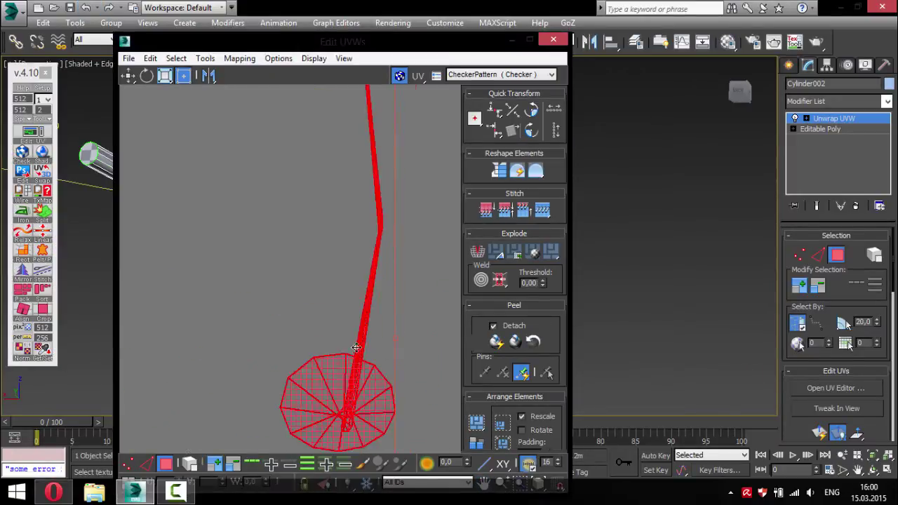
Relax the strip by Polygon Angles with Keep Boundary Points Fixed.
click(26, 241)
click(217, 62)
click(219, 280)
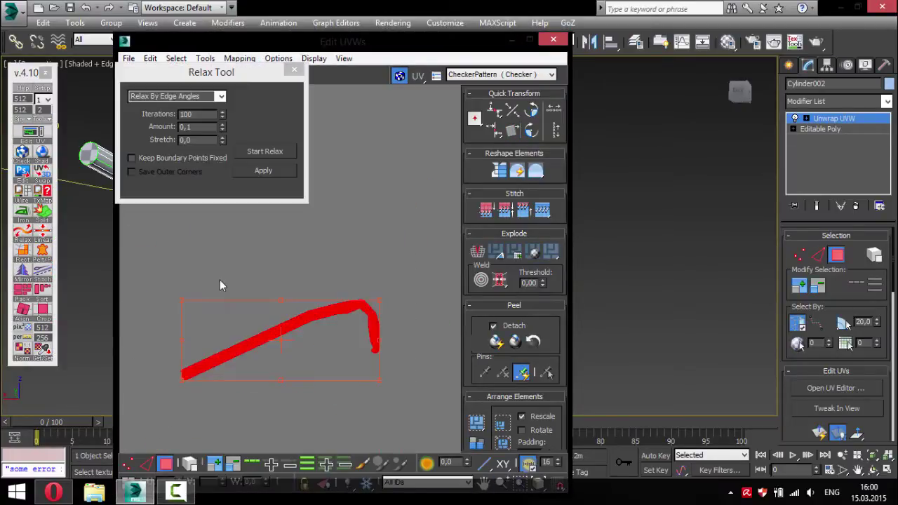
click(266, 153)
click(263, 152)
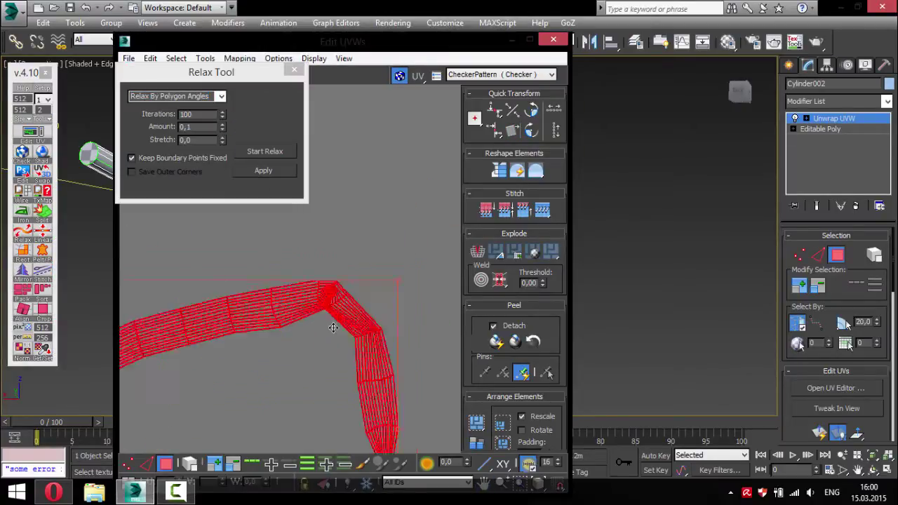
click(40, 241)
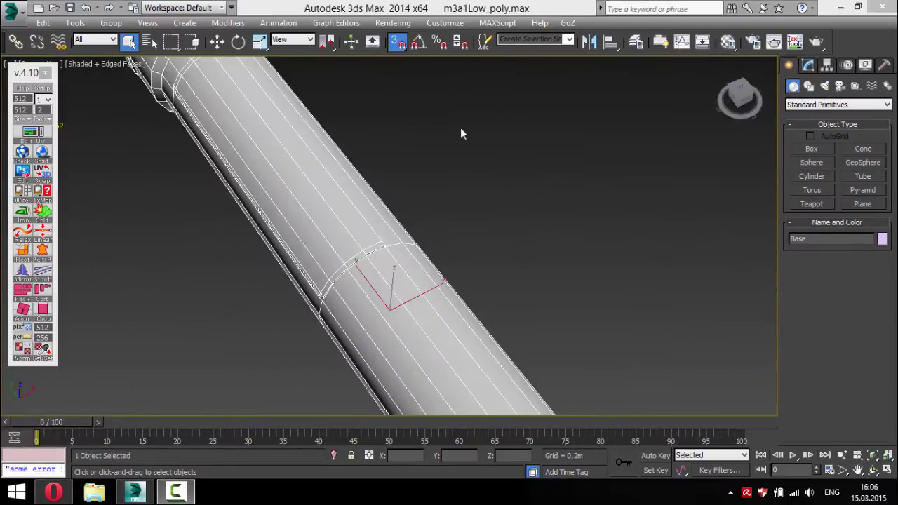
Add Unwrap UVW to the Base barrel, then Collapse All to Editable Poly.
scroll(345, 312, down, 3)
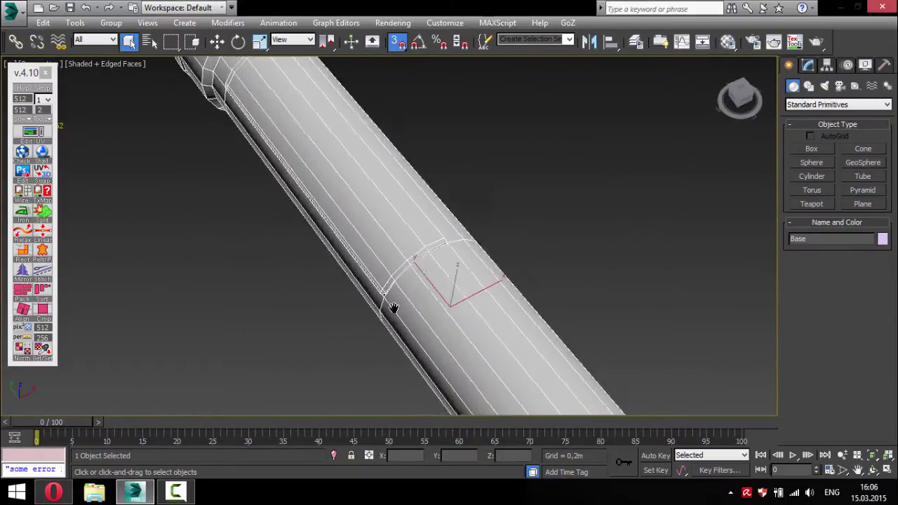
scroll(345, 312, down, 3)
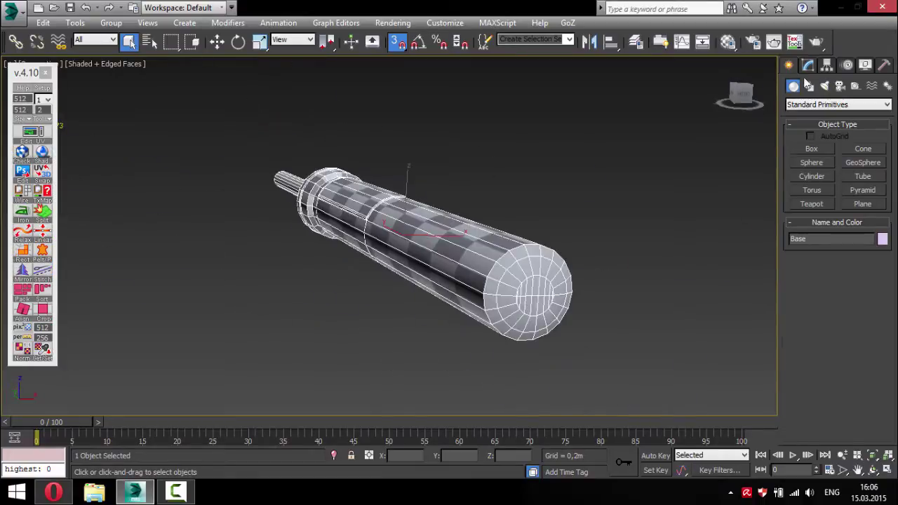
click(29, 132)
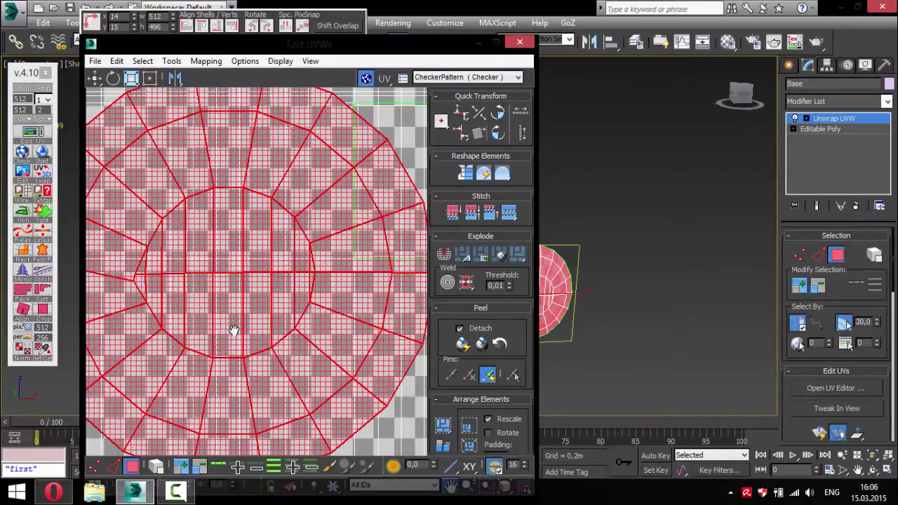
click(519, 42)
right_click(835, 162)
click(746, 293)
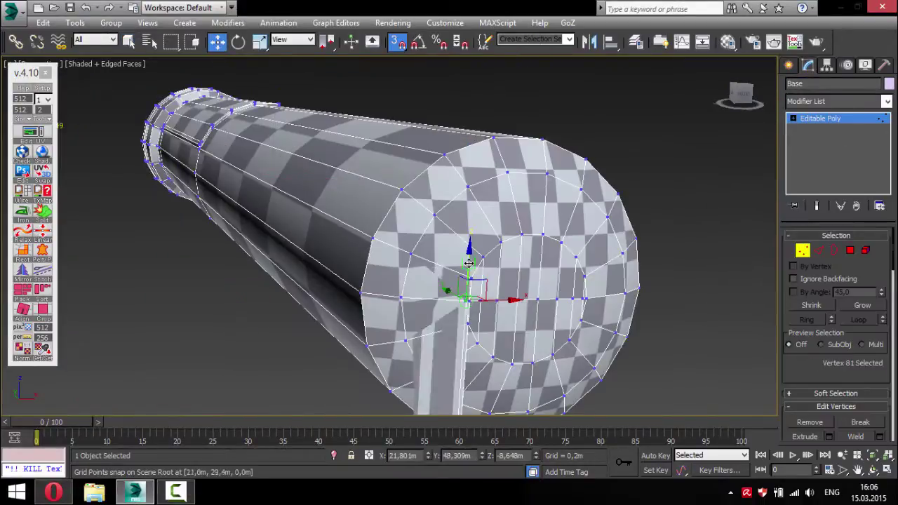
Add a fresh Unwrap UVW modifier to the collapsed Base barrel.
alt+middle_drag(468, 262, 426, 239)
scroll(425, 240, up, 5)
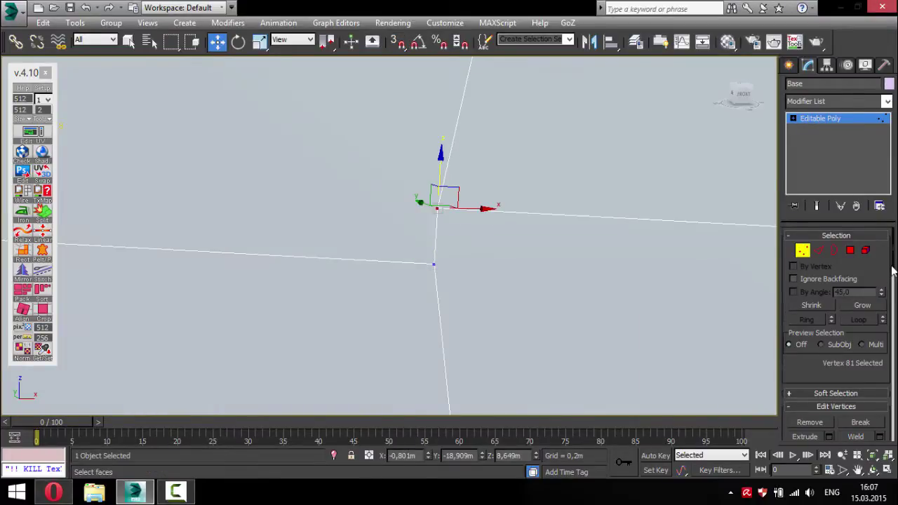
scroll(465, 280, down, 5)
scroll(465, 280, down, 5)
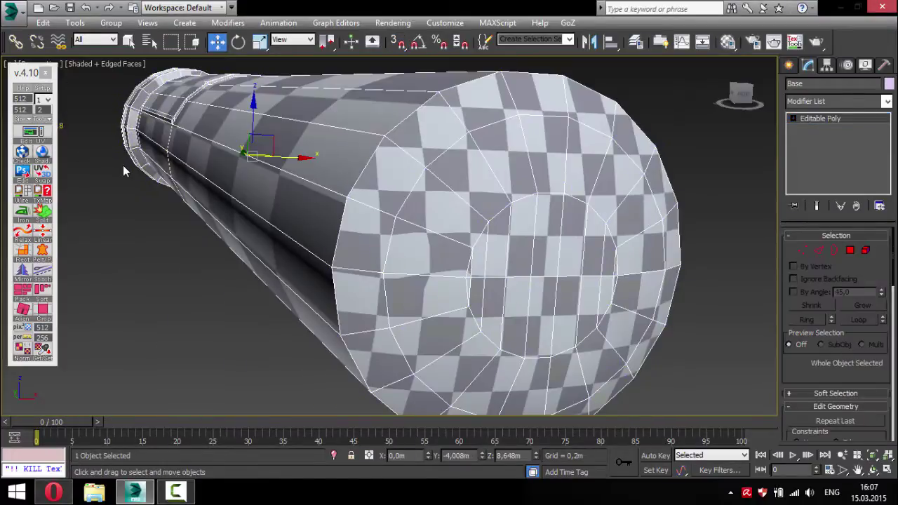
click(29, 132)
scroll(303, 265, down, 5)
Select a strip of faces along the barrel cylinder and split it off as its own UV shell.
click(536, 50)
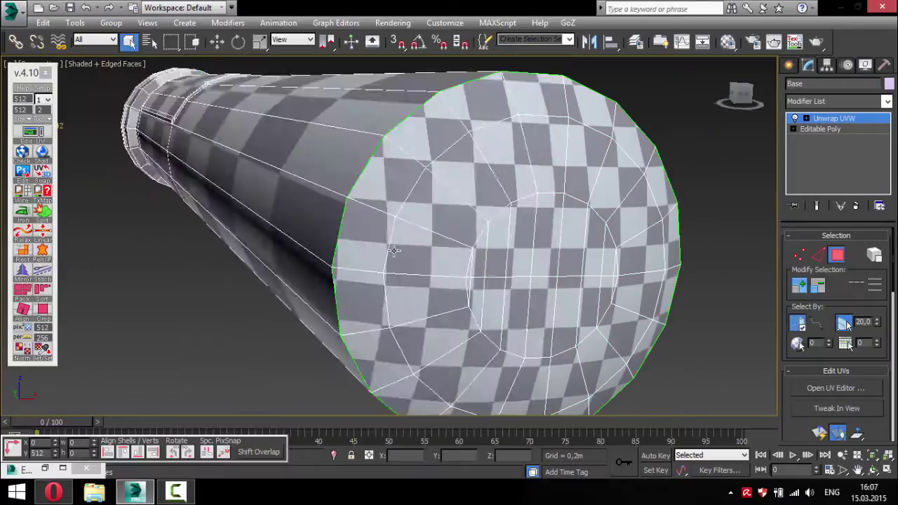
mouse_move(379, 232)
alt+middle_down()
mouse_move(337, 174)
mouse_move(297, 230)
mouse_move(146, 175)
alt+middle_up()
click(337, 174)
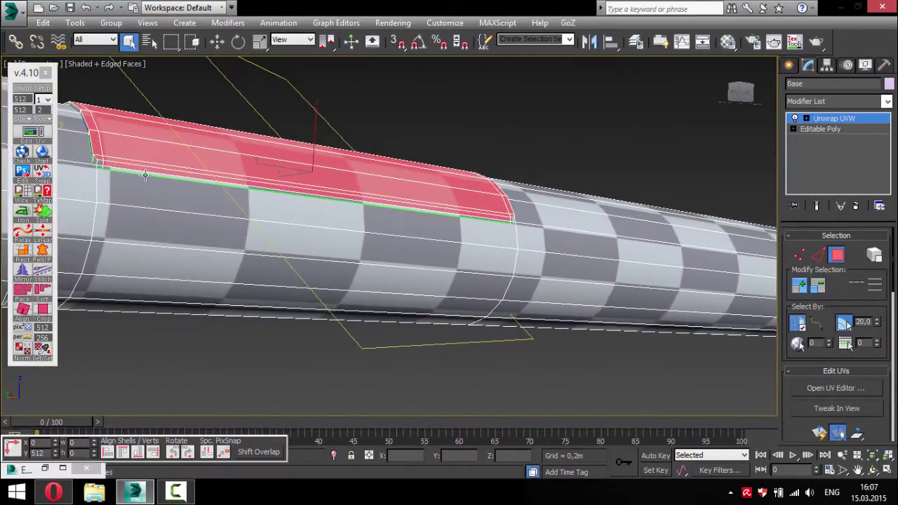
alt+middle_drag(222, 180, 388, 225)
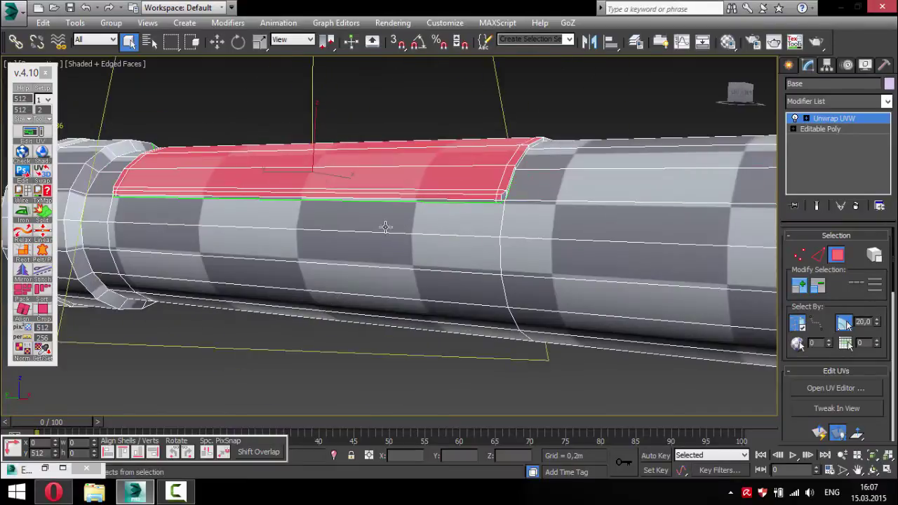
click(30, 131)
click(22, 231)
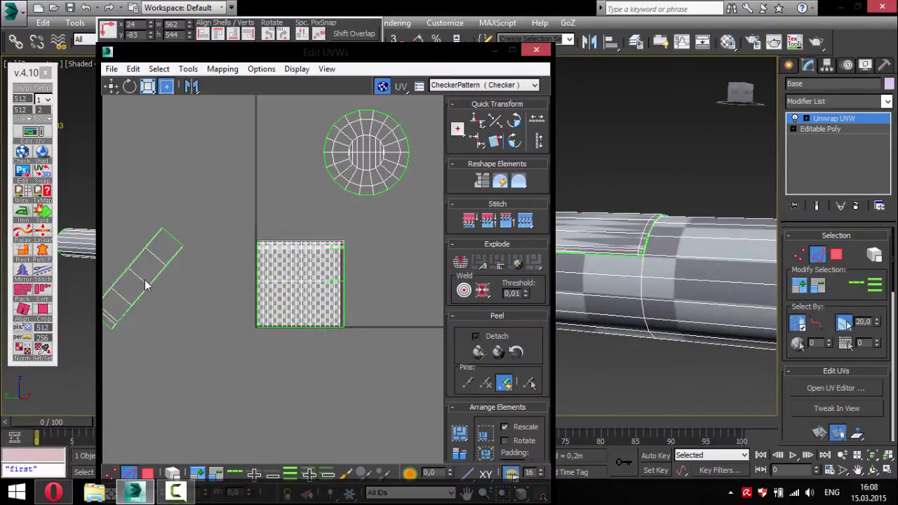
middle_drag(146, 282, 217, 300)
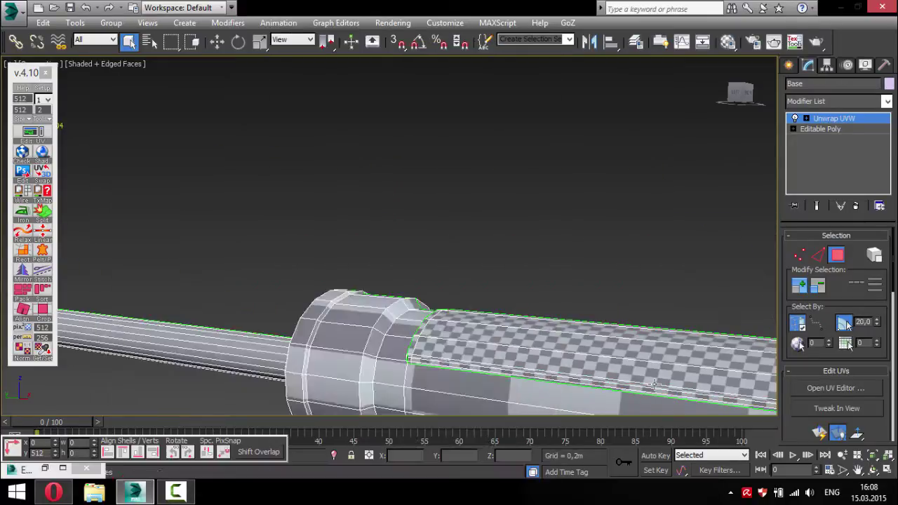
Rotate the strip upright along a selected edge and straighten it into a rectangle.
click(45, 470)
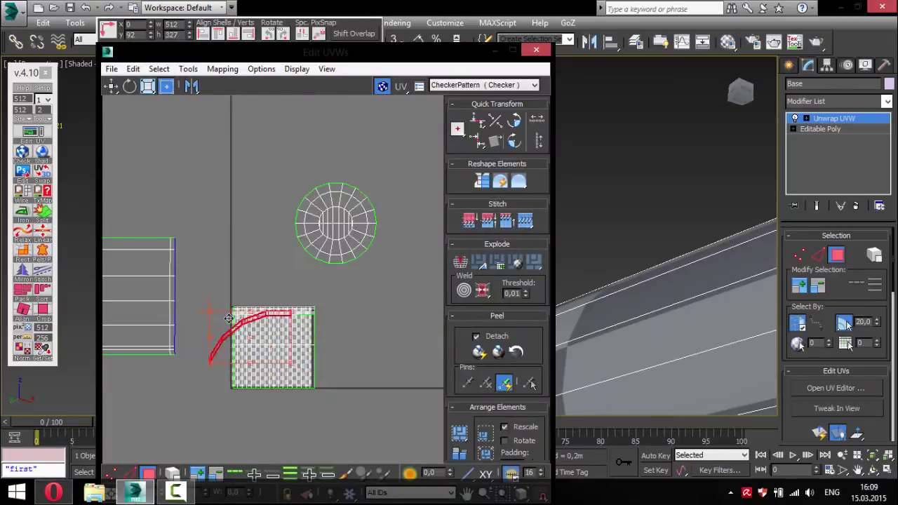
key(2)
scroll(289, 396, up, 10)
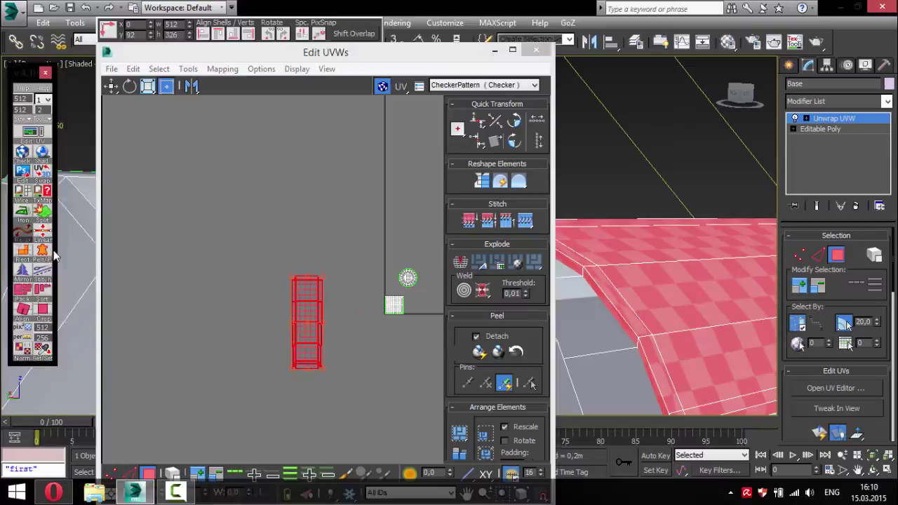
click(56, 256)
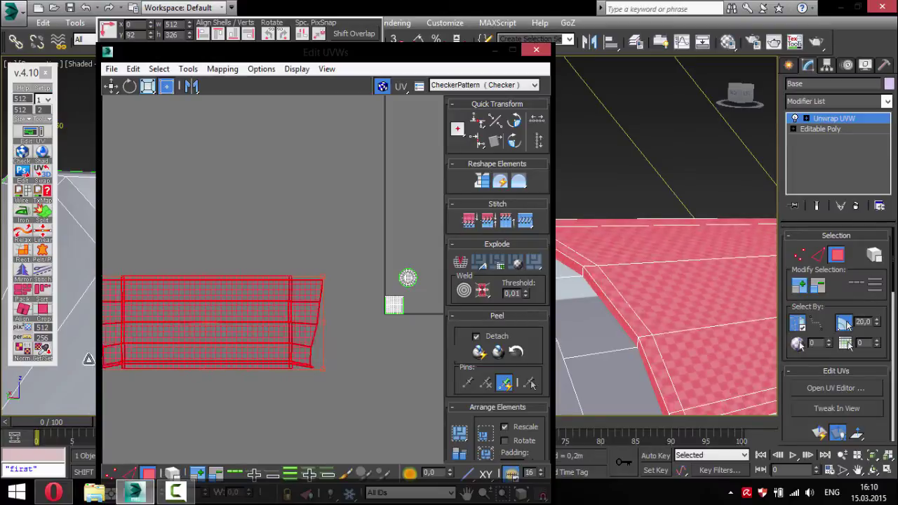
key(2)
scroll(341, 317, up, 3)
shift+click(309, 382)
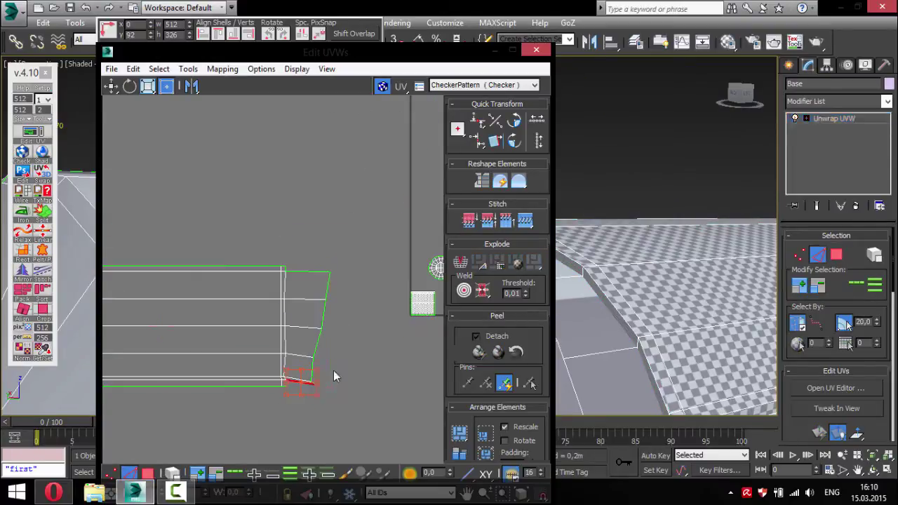
Select all the strip's faces, turn it 90° and rescale it with the Freeform gizmo.
scroll(320, 346, down, 3)
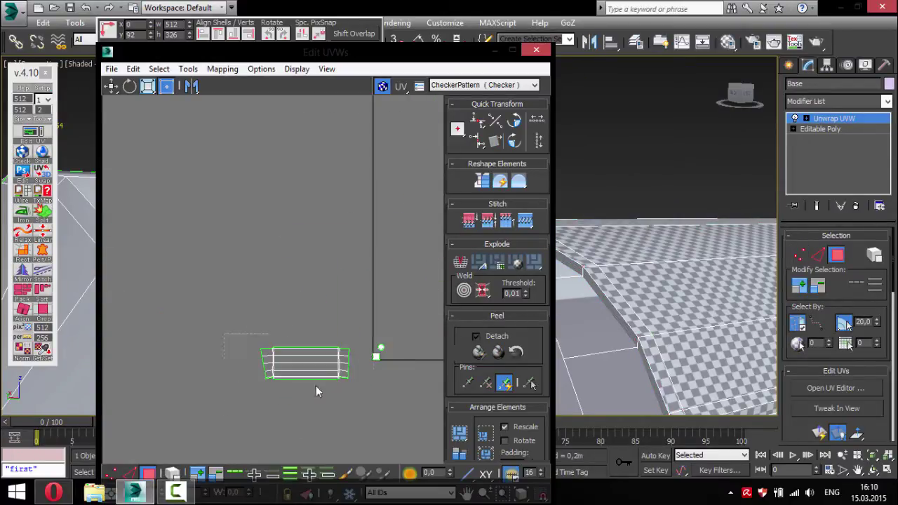
key(3)
key(ctrl+a)
mouse_move(324, 319)
mouse_down()
mouse_move(286, 308)
mouse_move(290, 381)
mouse_move(303, 389)
mouse_move(290, 377)
mouse_up()
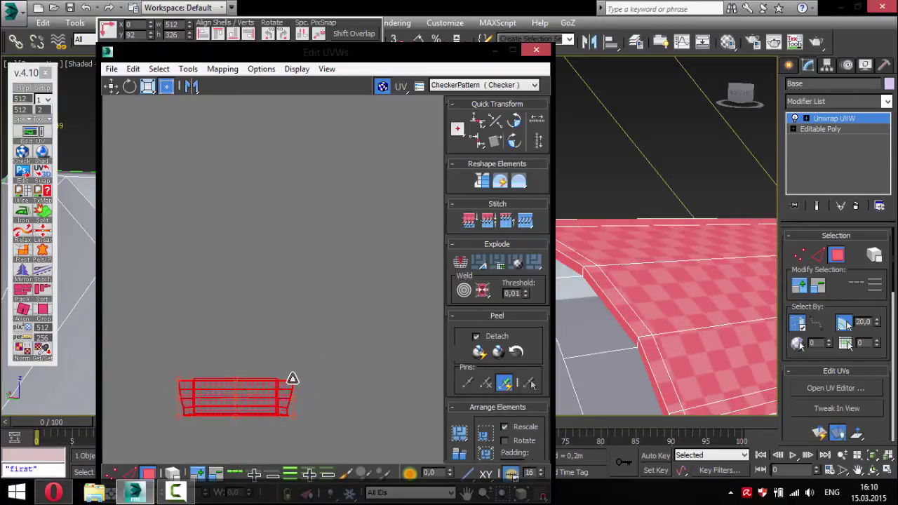
Minimize the UV editor and orbit around the barrel cylinder in the viewport.
key(alt+w)
mouse_move(421, 295)
alt+middle_down()
mouse_move(394, 264)
mouse_move(544, 316)
mouse_move(403, 244)
mouse_move(525, 245)
mouse_move(371, 267)
mouse_move(296, 369)
mouse_move(369, 238)
alt+middle_up()
scroll(417, 296, up, 5)
scroll(330, 327, up, 3)
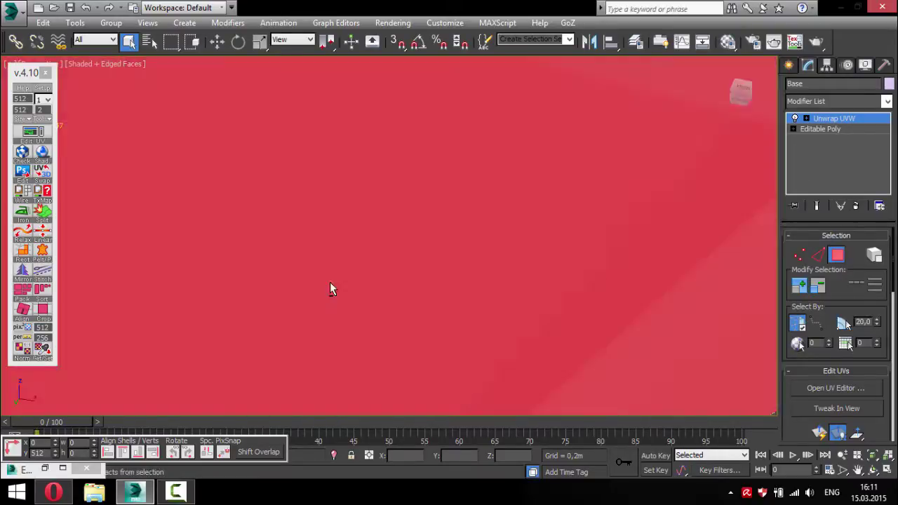
Straighten the current barrel UV shell into a grid and clear the UV selection.
scroll(331, 309, down, 5)
mouse_move(330, 335)
alt+middle_down()
mouse_move(571, 171)
mouse_move(109, 475)
mouse_move(463, 152)
mouse_move(390, 285)
mouse_move(807, 228)
alt+middle_up()
click(29, 131)
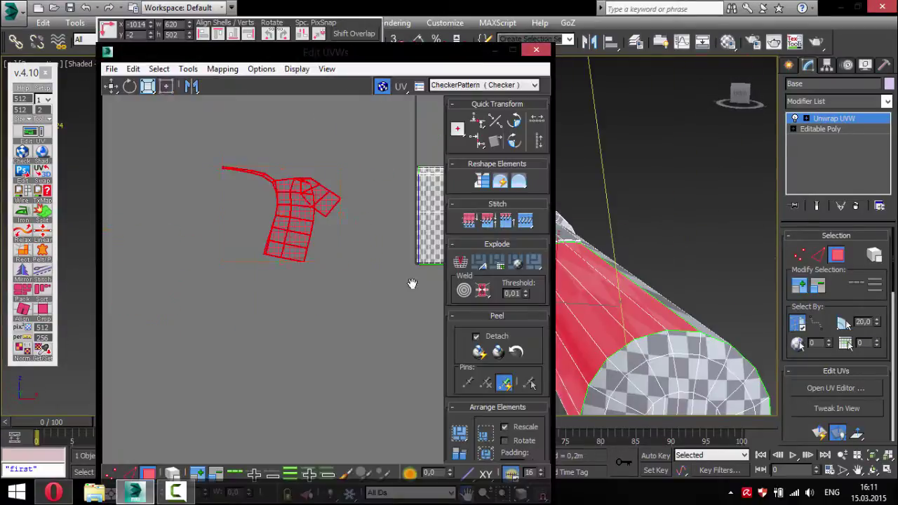
click(22, 252)
click(210, 337)
Select the next band of cylinder faces and unfold it into a flat UV shell.
mouse_move(667, 210)
alt+middle_down()
mouse_move(569, 321)
mouse_move(584, 222)
mouse_move(667, 238)
alt+middle_up()
click(569, 321)
click(27, 231)
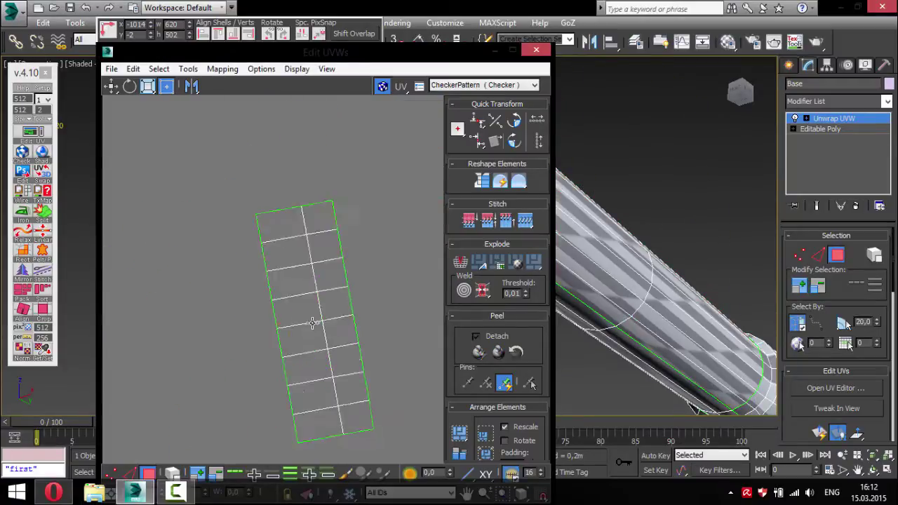
scroll(393, 267, down, 3)
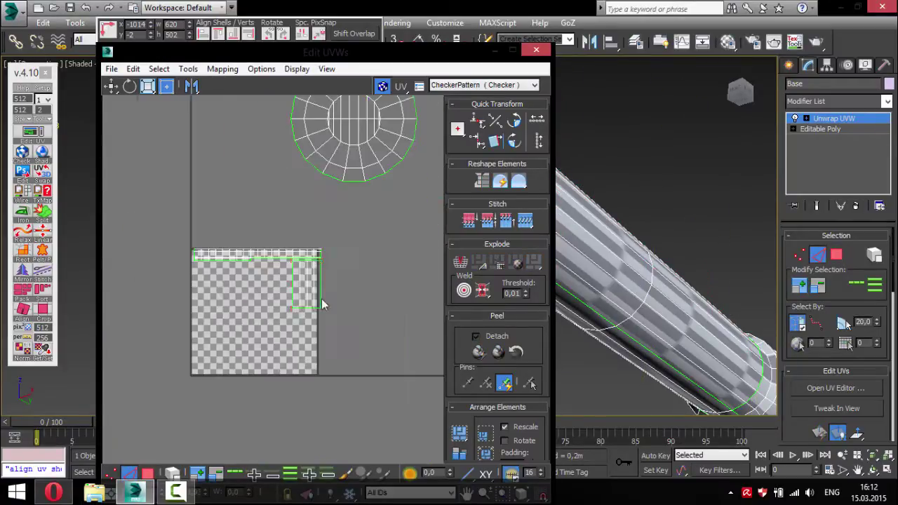
middle_drag(246, 308, 243, 248)
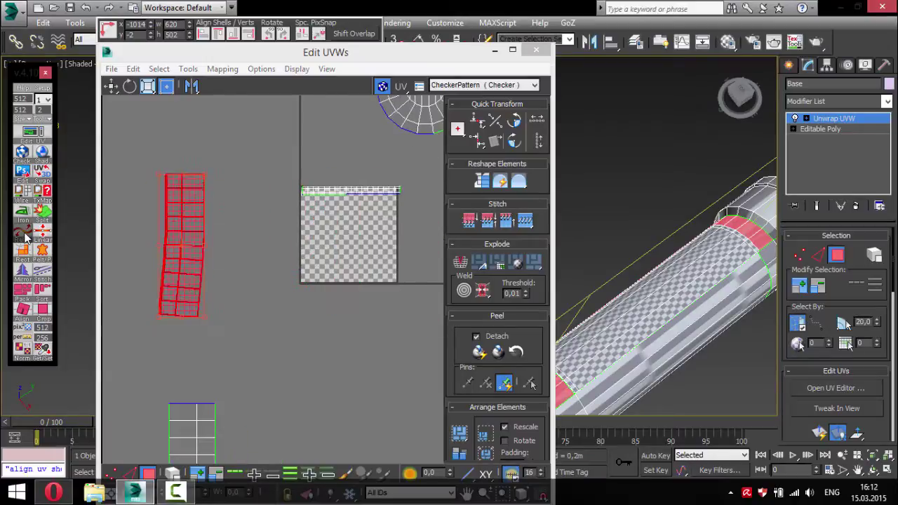
key(2)
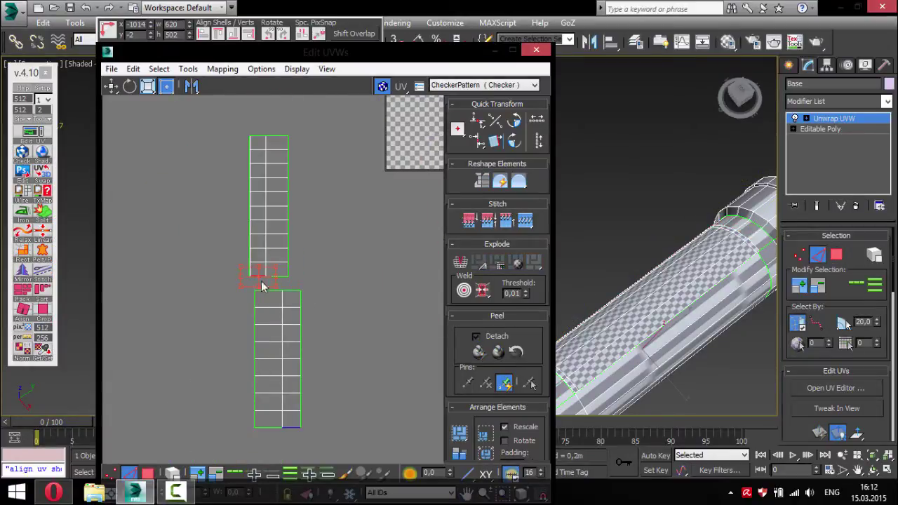
key(4)
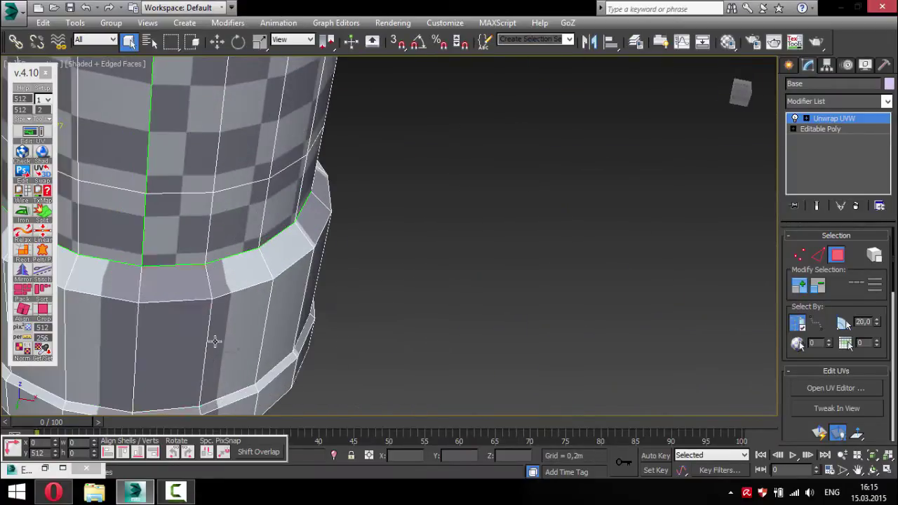
Select the full ring of collar faces, reshape its UV arc and split it into separate arcs.
mouse_move(286, 274)
alt+middle_down()
mouse_move(241, 304)
mouse_move(311, 381)
mouse_move(332, 210)
mouse_move(302, 231)
mouse_move(336, 252)
alt+middle_up()
ctrl+click(365, 119)
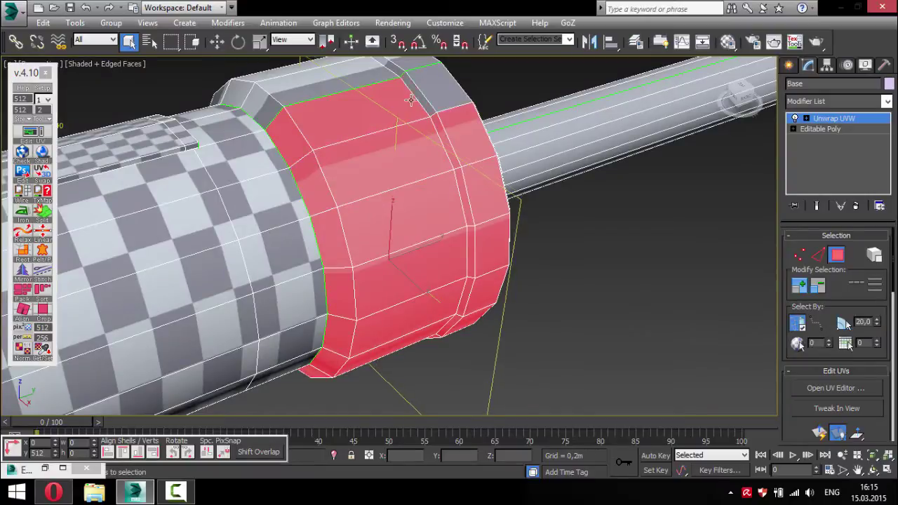
scroll(393, 232, up, 2)
click(57, 469)
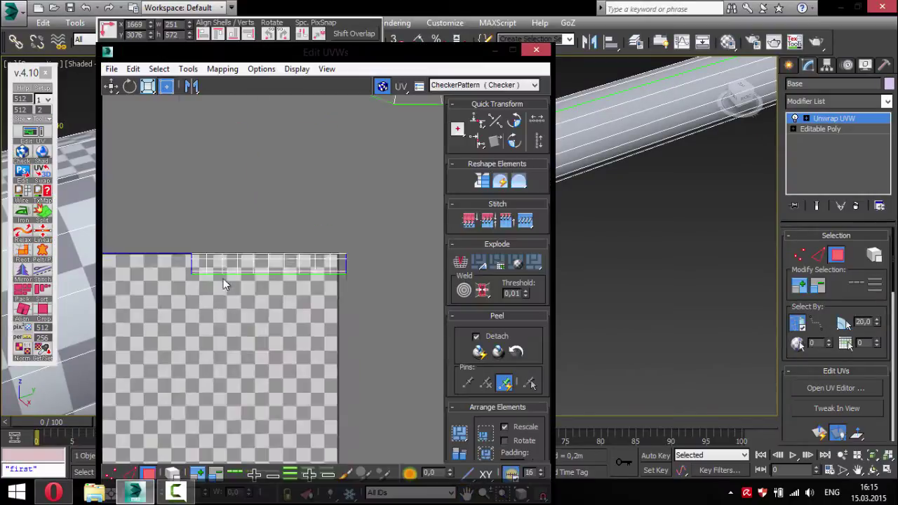
drag(223, 279, 416, 225)
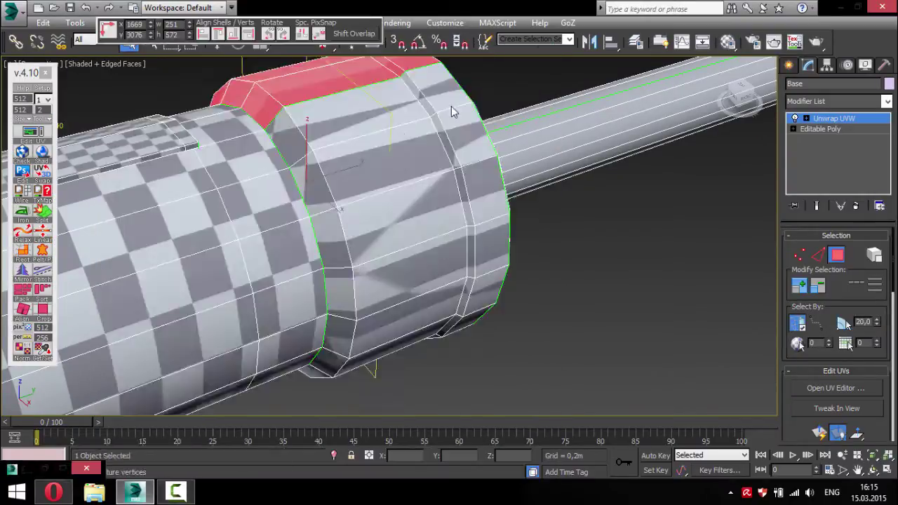
scroll(334, 153, up, 3)
click(44, 469)
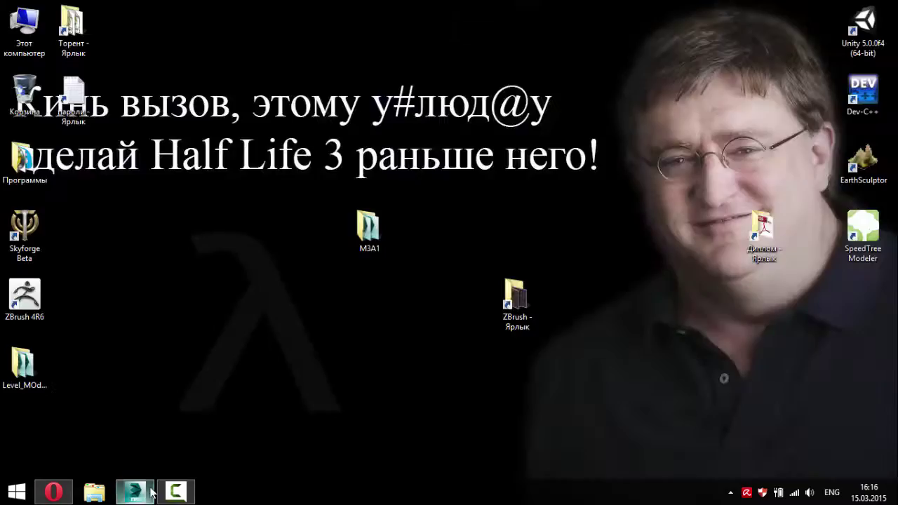
Relax the ring's UV arcs with TexTools and select the right-hand arc's faces.
click(177, 491)
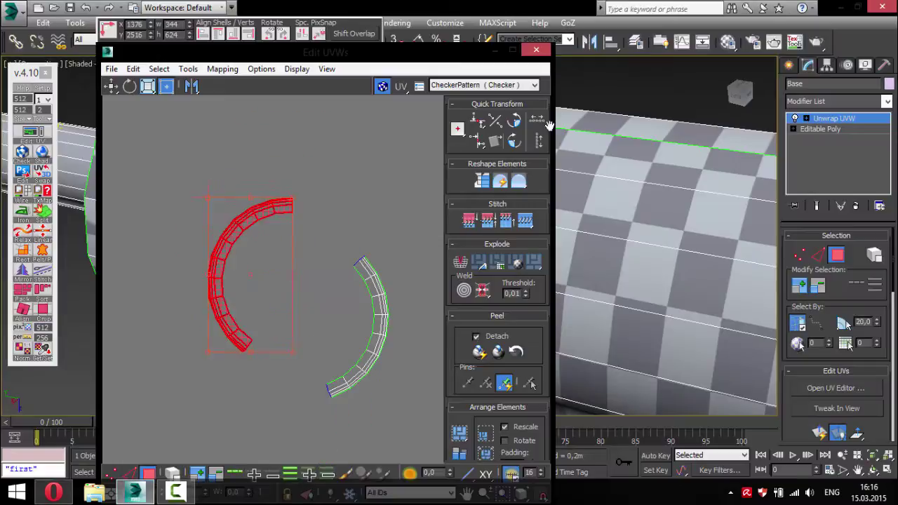
click(496, 51)
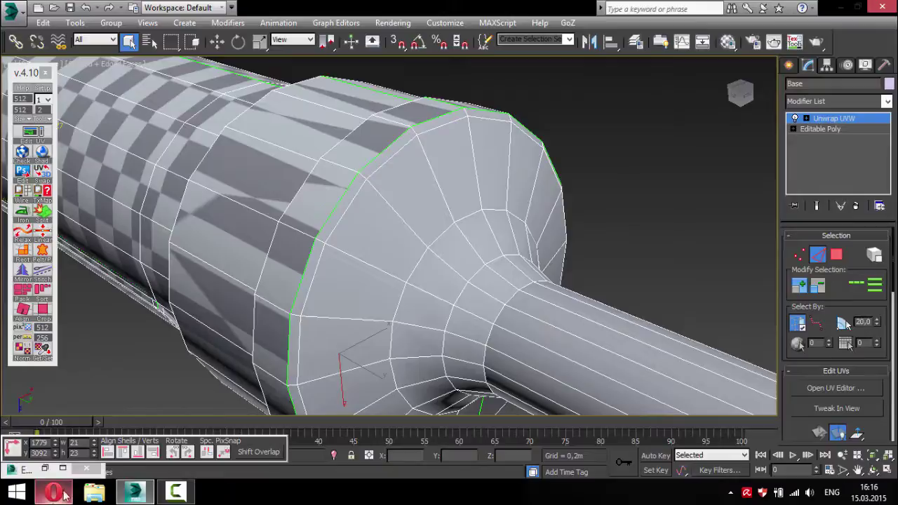
click(44, 469)
scroll(308, 358, up, 3)
scroll(280, 379, up, 4)
key(2)
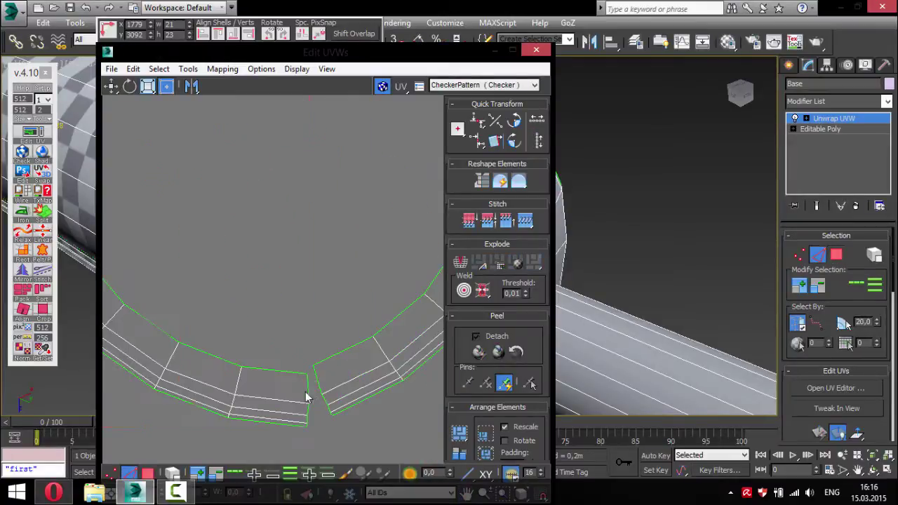
click(23, 232)
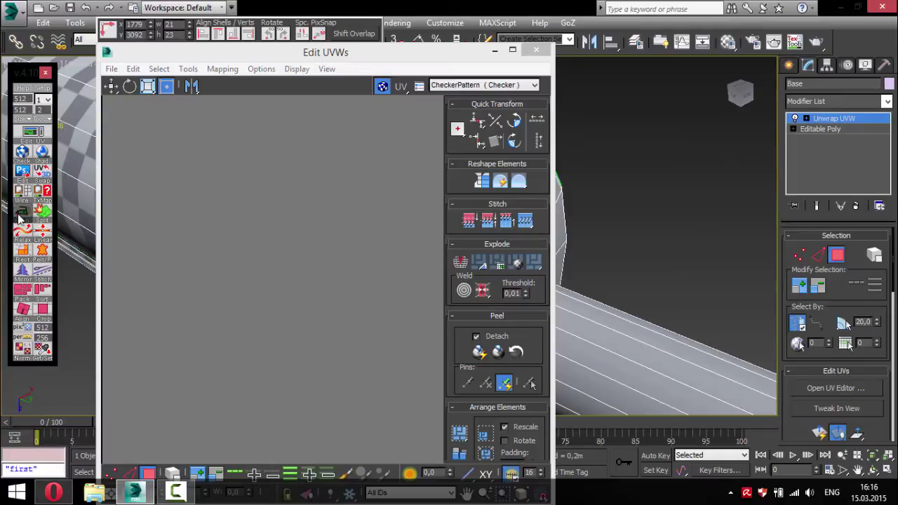
click(23, 239)
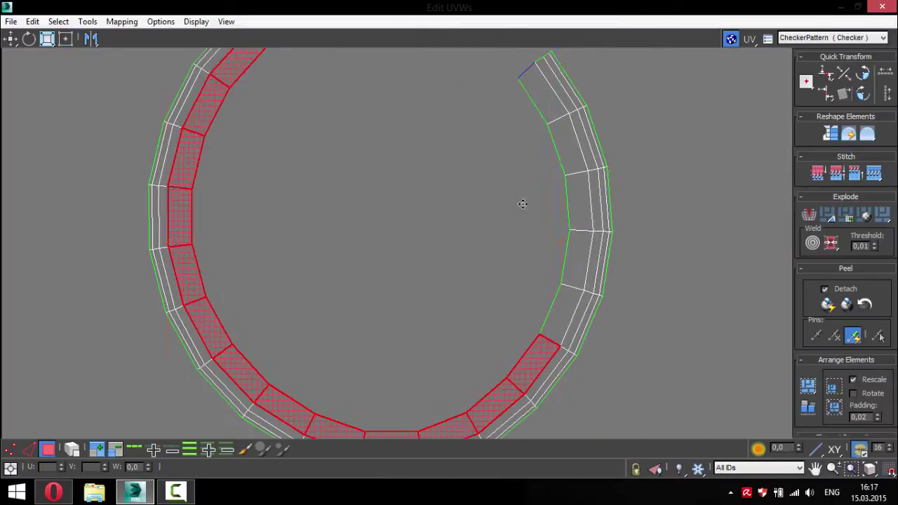
mouse_move(553, 221)
mouse_down()
mouse_move(551, 279)
mouse_move(594, 173)
mouse_up()
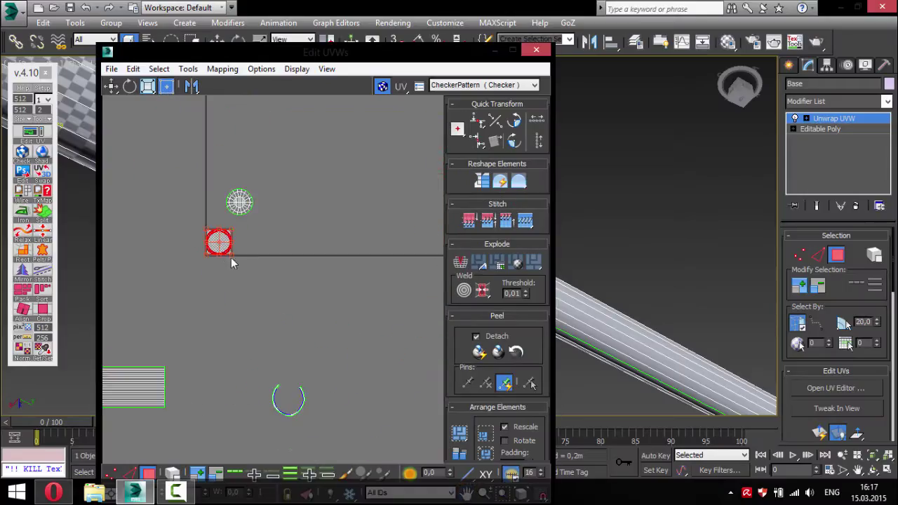
Straighten each curved ring arc into a vertical column and squeeze it narrower with the Freeform gizmo.
click(21, 237)
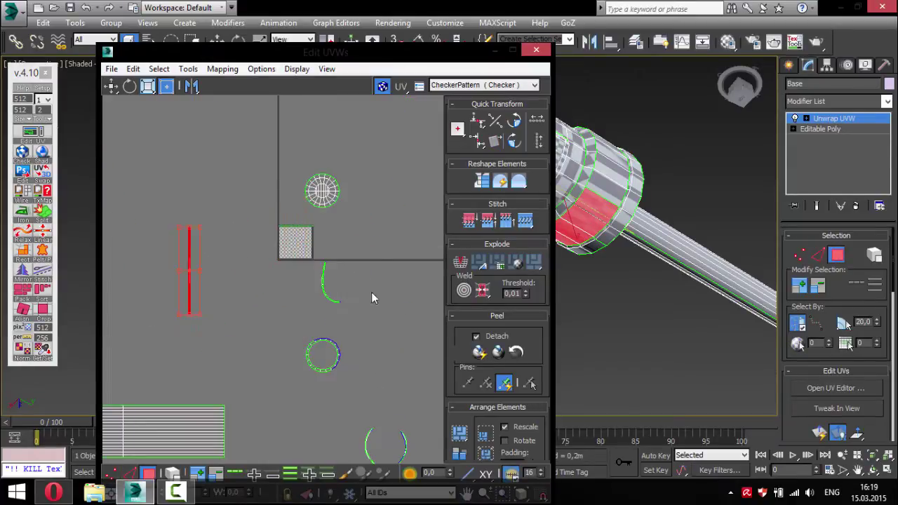
click(24, 235)
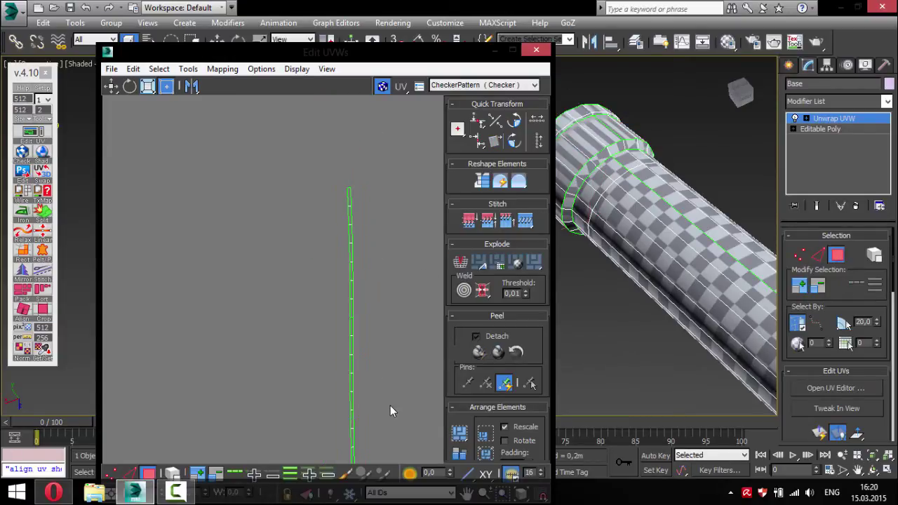
click(21, 241)
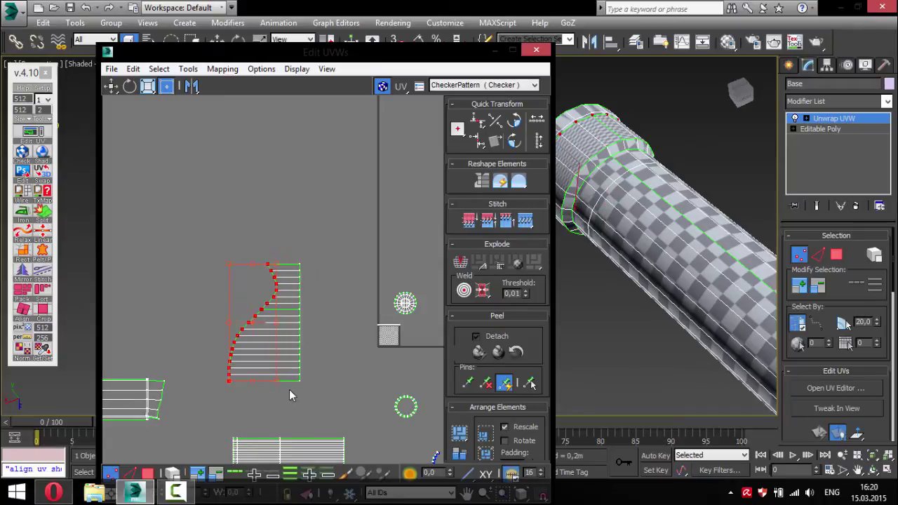
click(483, 142)
shift+drag(403, 378, 359, 344)
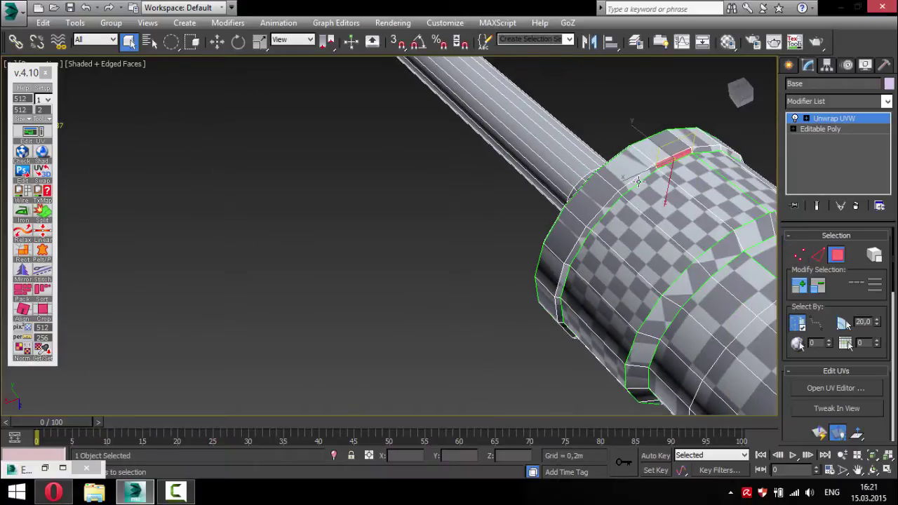
Widen the thin ring strip into an even grid column, nudge it right, and deselect.
click(43, 469)
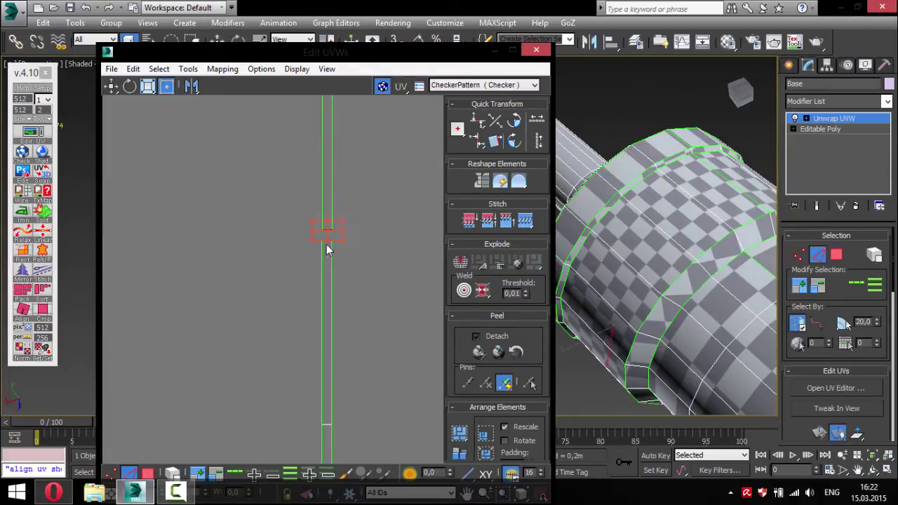
mouse_move(304, 381)
mouse_down()
mouse_move(399, 373)
mouse_move(387, 266)
mouse_move(290, 251)
mouse_move(119, 376)
mouse_move(401, 374)
mouse_move(409, 385)
mouse_move(355, 322)
mouse_move(324, 344)
mouse_up()
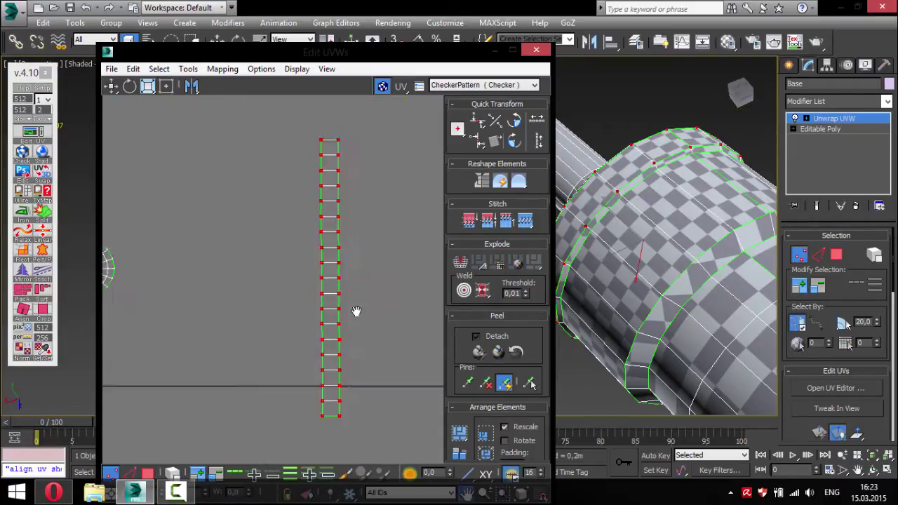
mouse_move(405, 266)
mouse_down()
mouse_move(301, 401)
mouse_move(321, 387)
mouse_move(321, 395)
mouse_up()
click(254, 405)
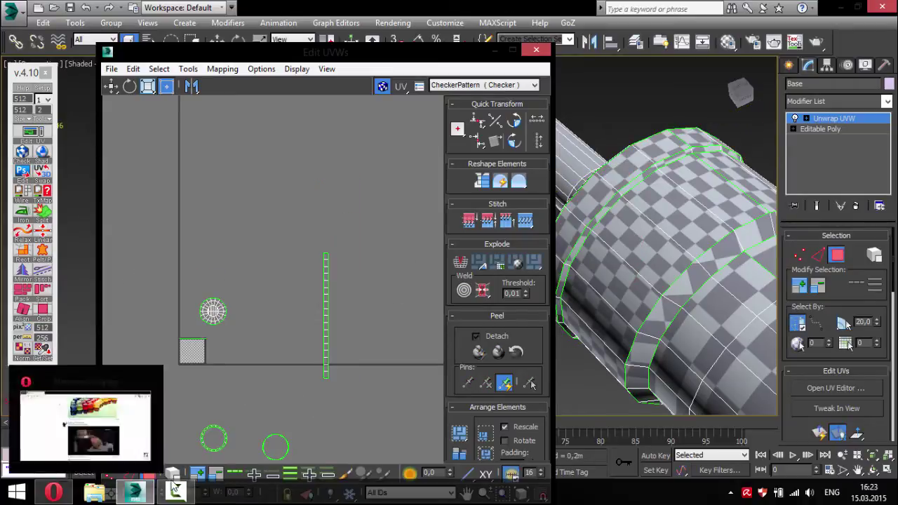